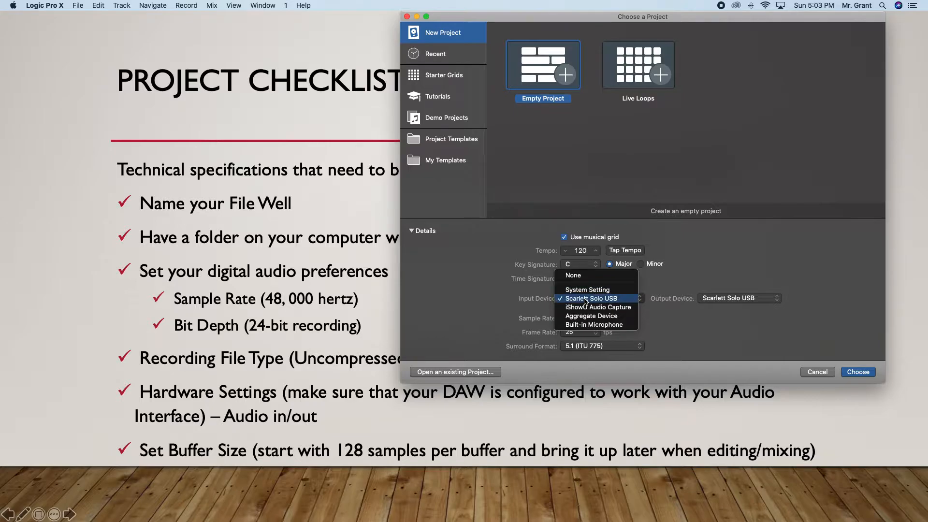
# Set both the input device and the output device of the new project to Scarlett Solo USB.
pyautogui.click(607, 300)
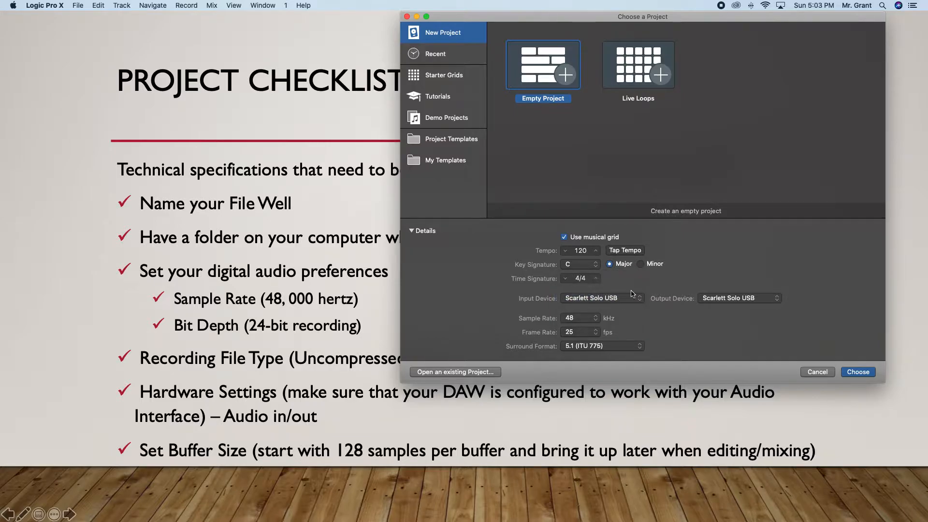
pyautogui.click(739, 300)
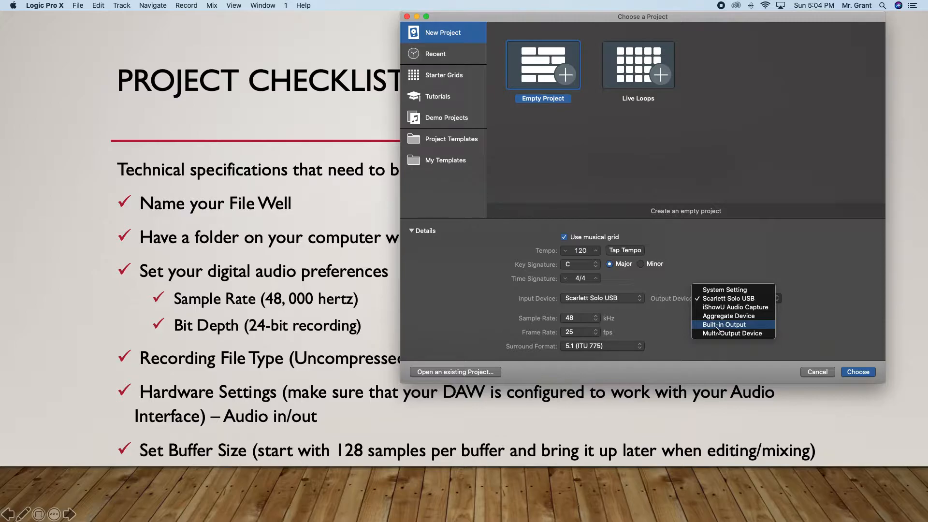
pyautogui.click(752, 299)
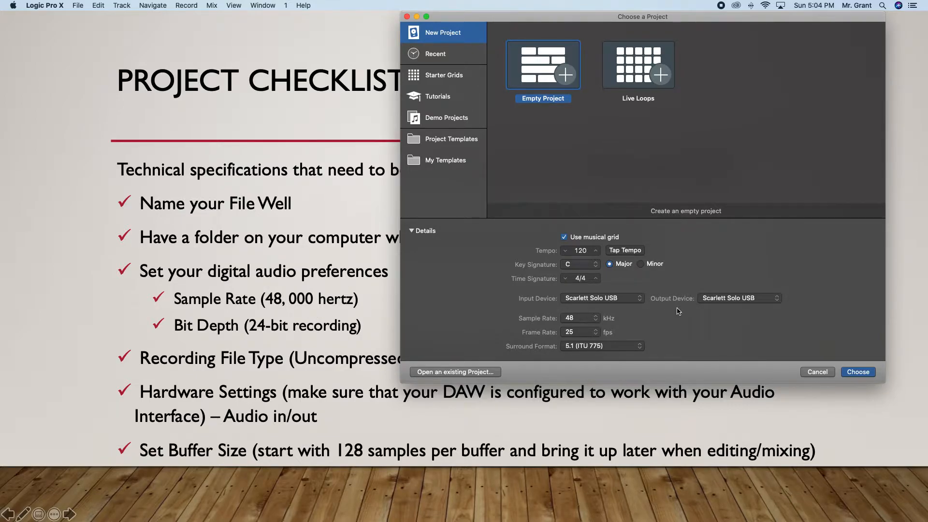
# Set the sample rate to 48 kHz and create the empty project.
pyautogui.click(579, 322)
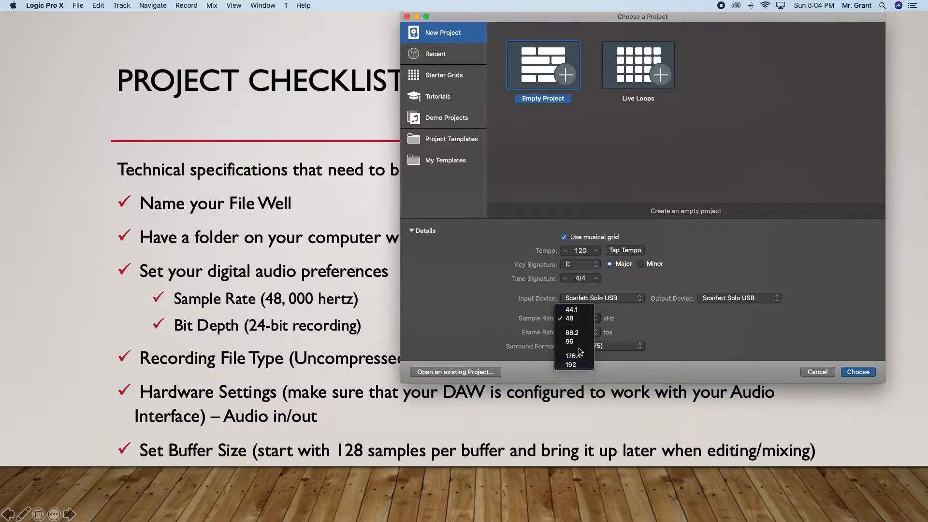
pyautogui.click(573, 320)
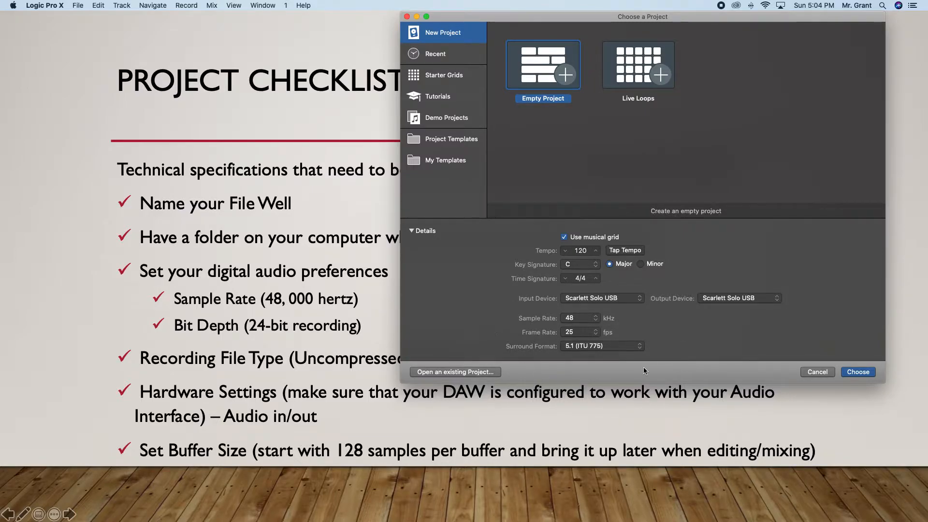
pyautogui.click(859, 371)
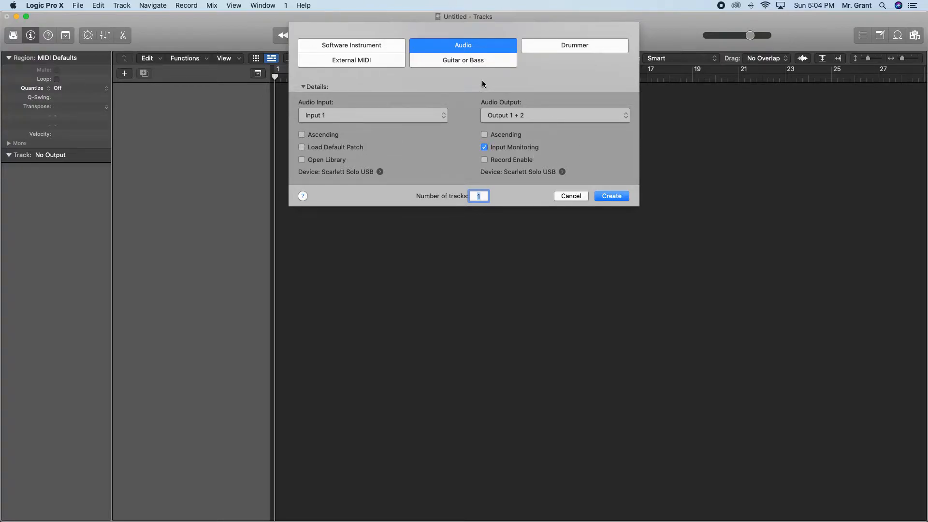
# Examine the settings offered for Software Instrument, External MIDI, Guitar or Bass and Drummer tracks, including the Drummer genres.
pyautogui.click(368, 50)
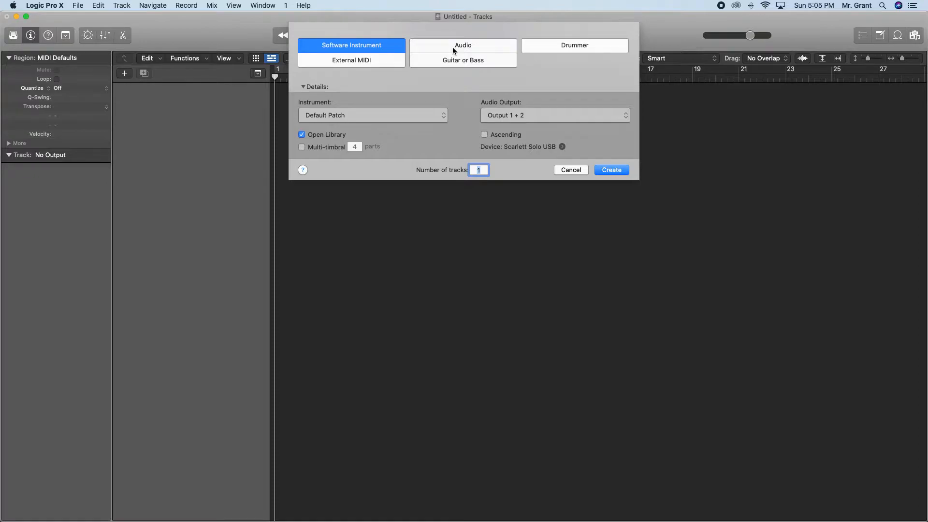
pyautogui.click(361, 60)
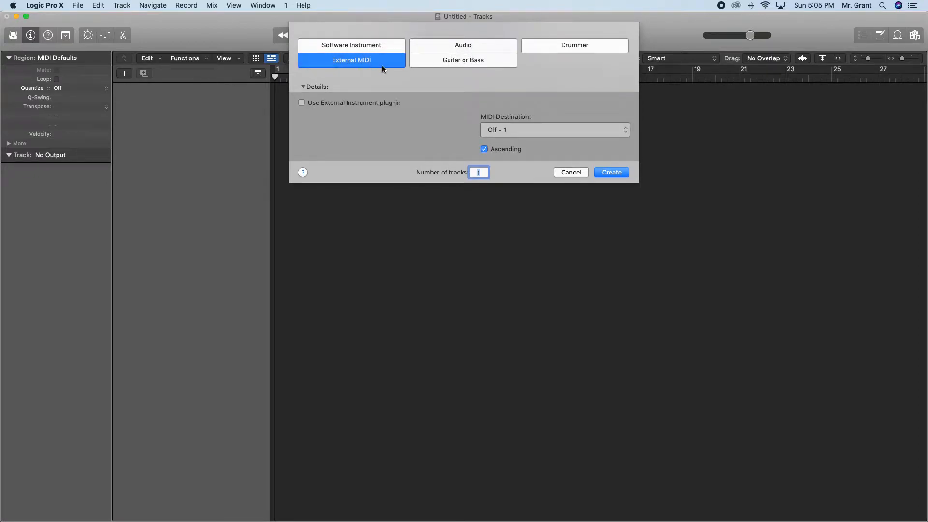
pyautogui.click(363, 47)
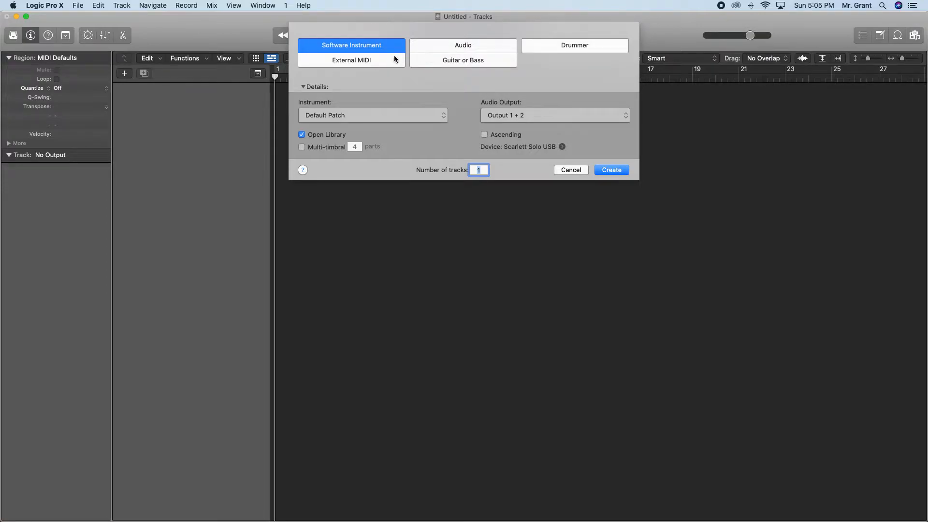
pyautogui.click(383, 62)
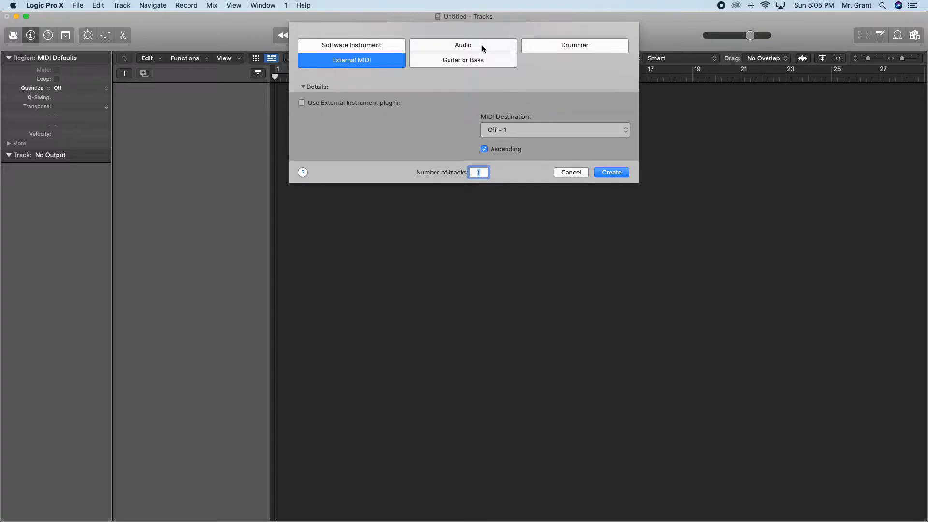
pyautogui.click(474, 62)
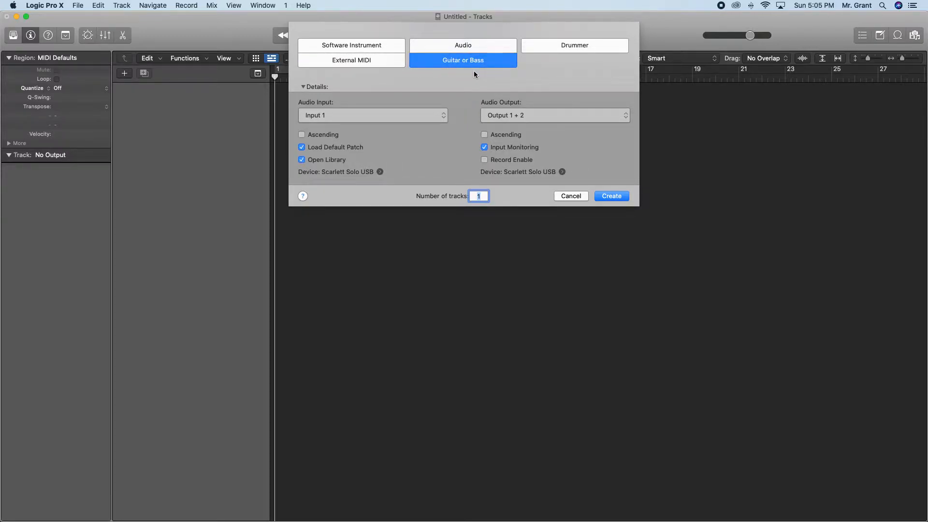
pyautogui.click(573, 49)
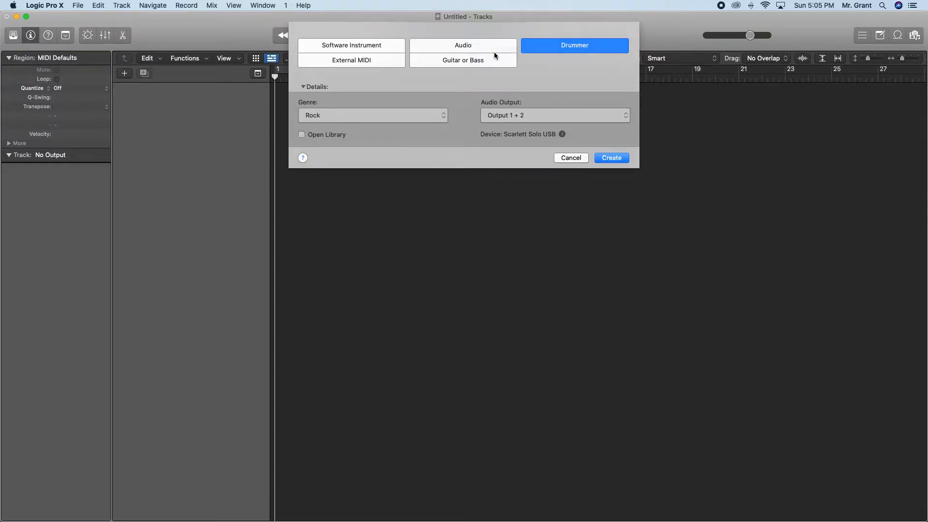
pyautogui.click(395, 117)
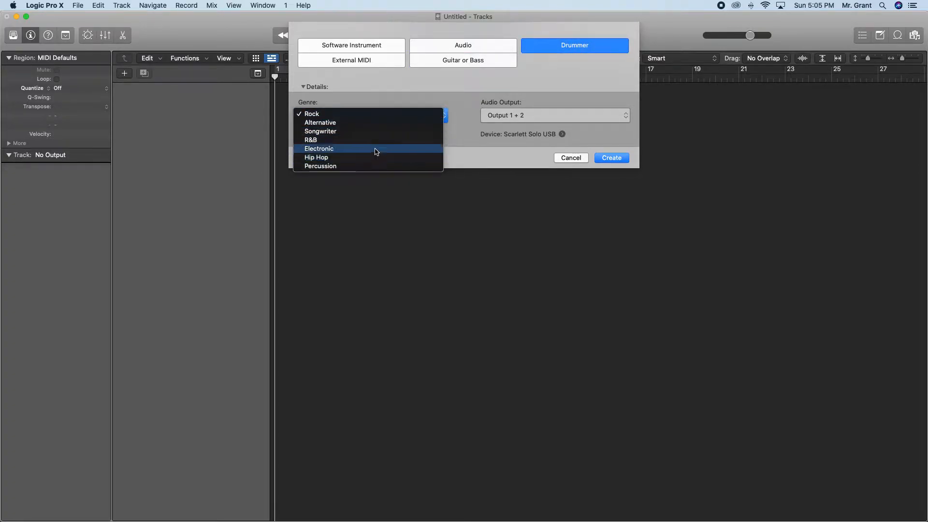
pyautogui.click(521, 86)
# Choose the Audio track type with Input 1 as its audio input, and check the audio output choices.
pyautogui.click(462, 46)
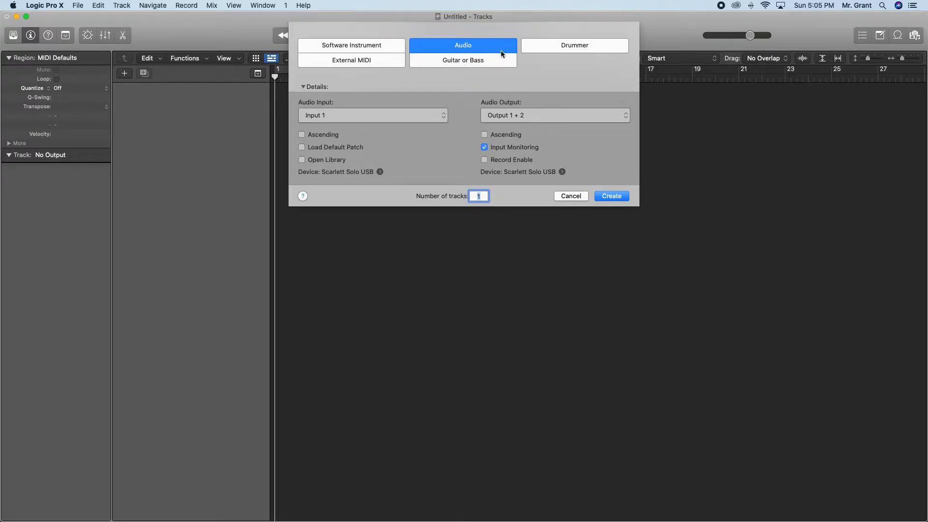
pyautogui.click(401, 122)
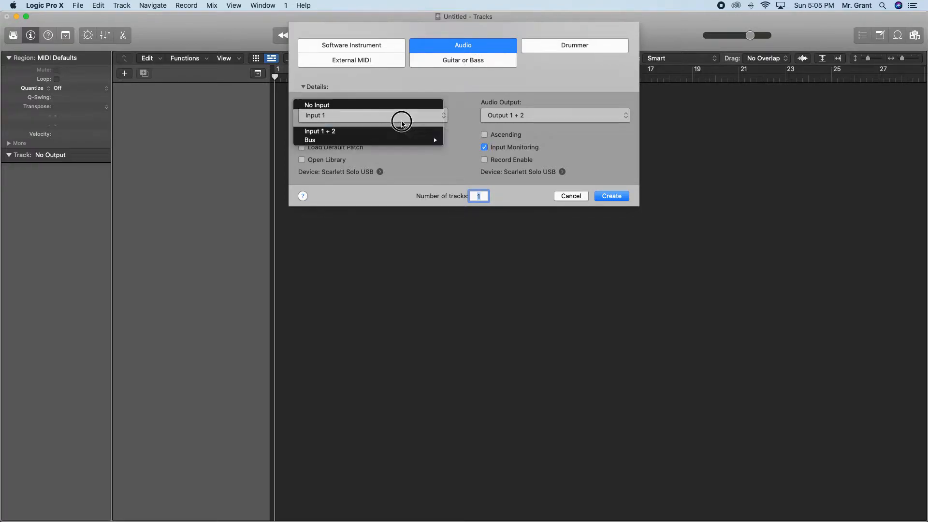
pyautogui.click(339, 117)
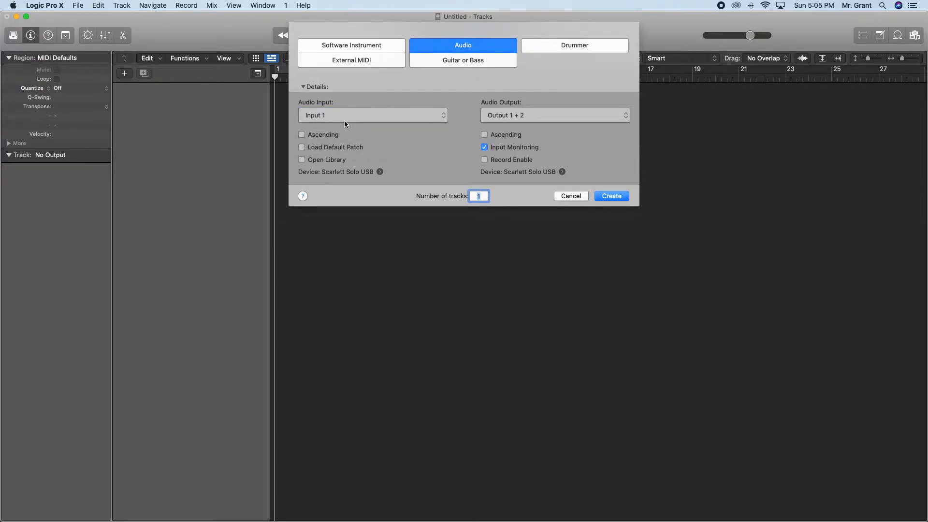
pyautogui.click(504, 116)
pyautogui.click(522, 94)
# Examine the audio device preferences with their window moved over the new track dialog, and switch to the Project Checklist slide.
pyautogui.click(381, 172)
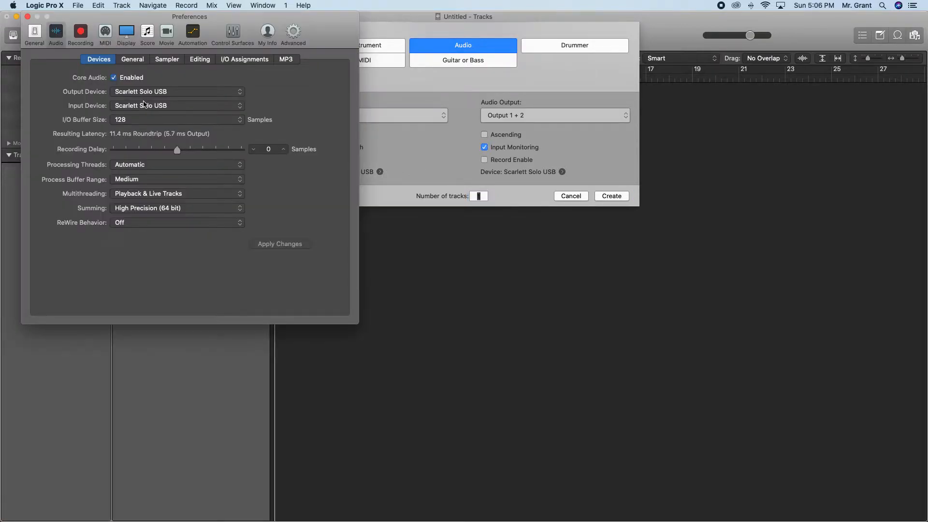
pyautogui.click(28, 16)
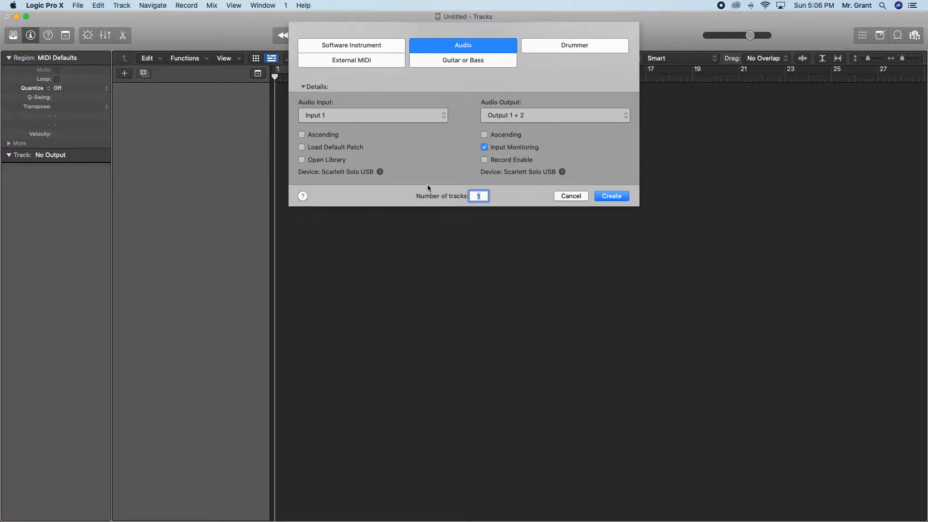
pyautogui.click(379, 172)
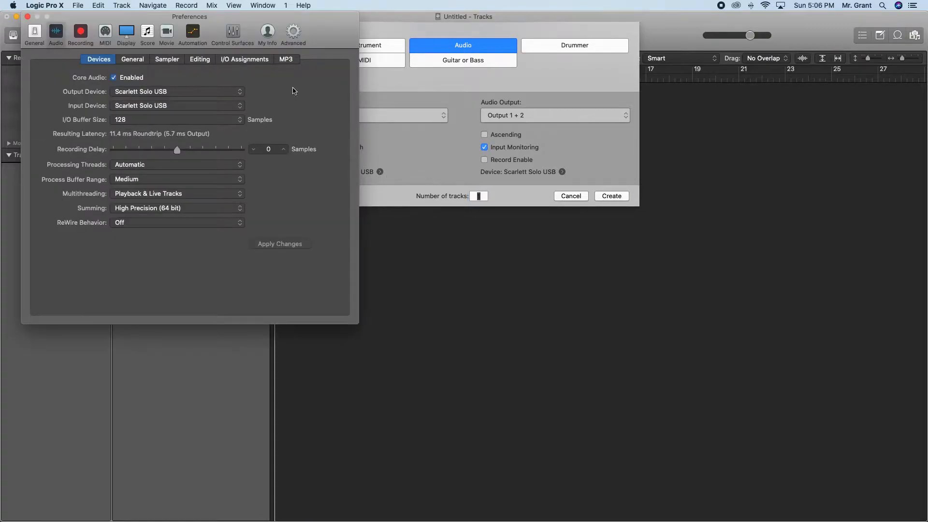
pyautogui.moveTo(213, 22); pyautogui.dragTo(490, 35)
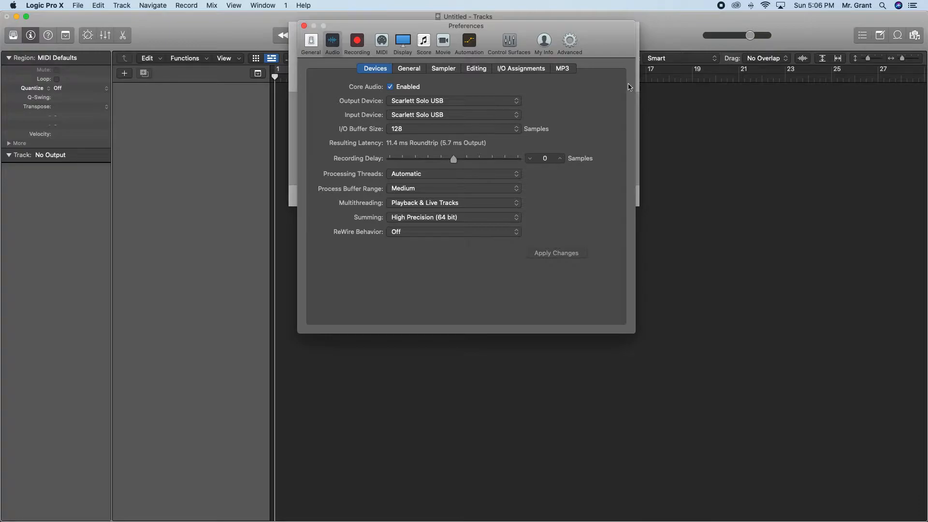
pyautogui.press('super+Tab')
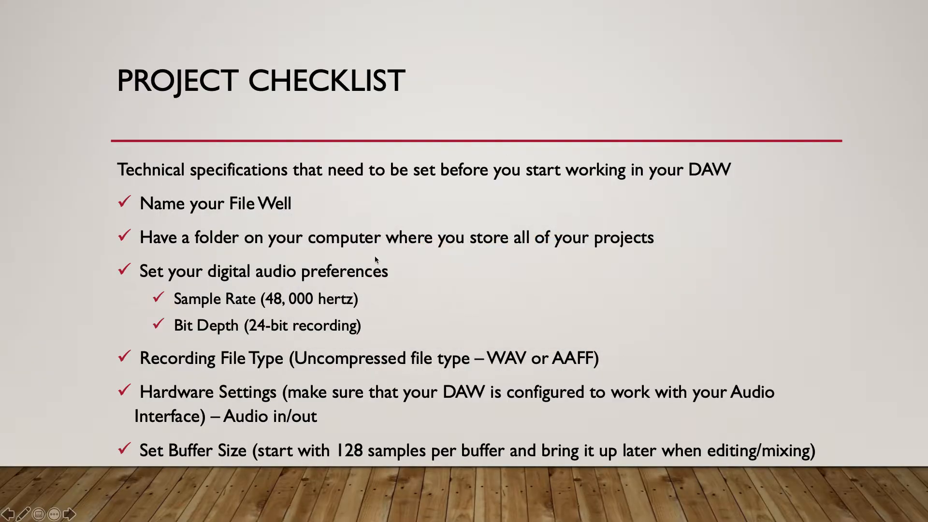
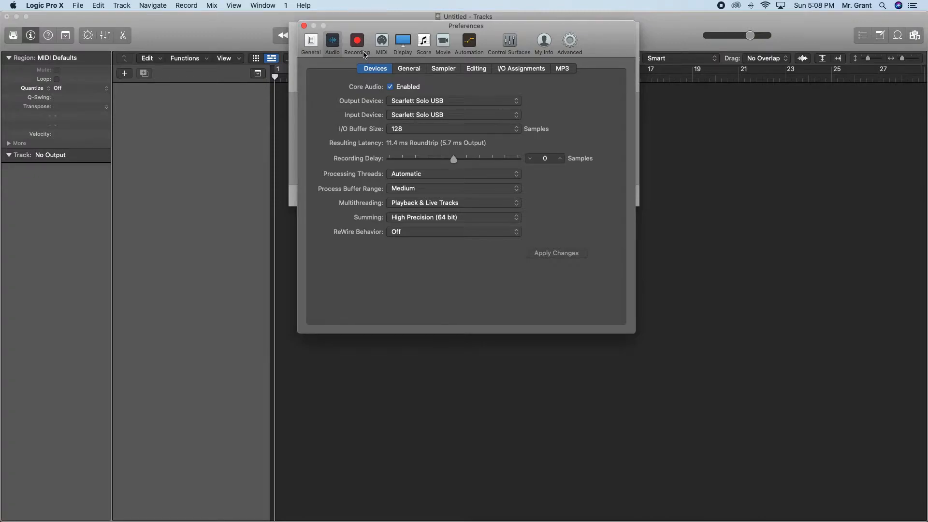
# Examine the General, Sampler, Editing, I/O Assignments and MP3 audio preferences, and return to the Devices settings.
pyautogui.click(422, 71)
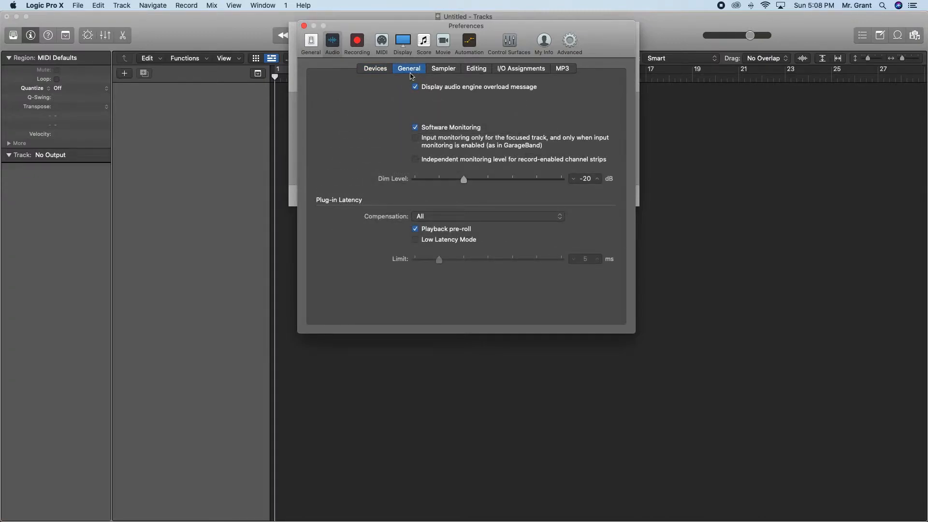
pyautogui.click(448, 75)
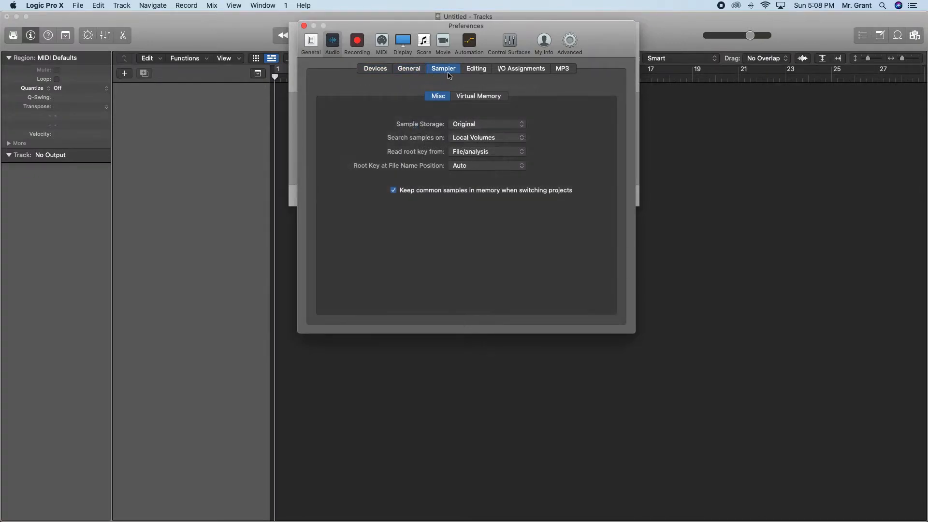
pyautogui.click(480, 74)
pyautogui.click(507, 70)
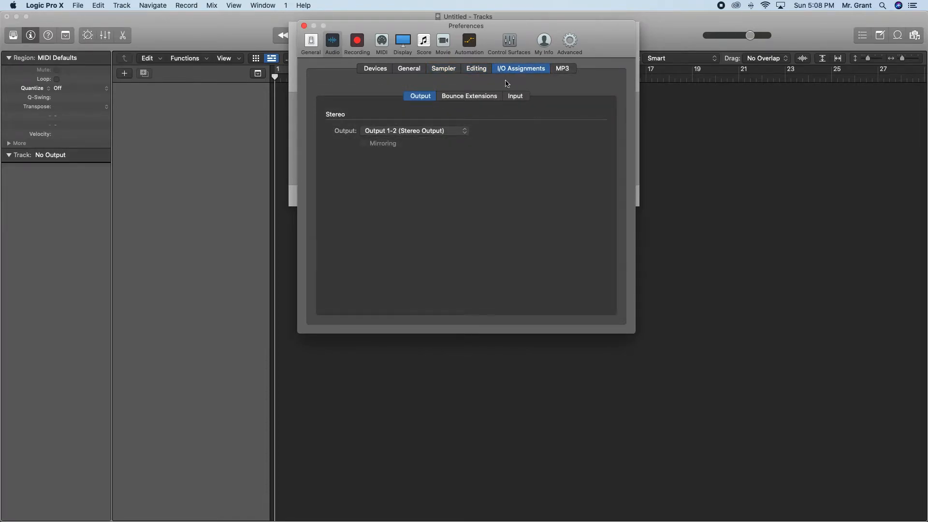
pyautogui.click(488, 97)
pyautogui.click(515, 97)
pyautogui.click(420, 96)
pyautogui.click(568, 69)
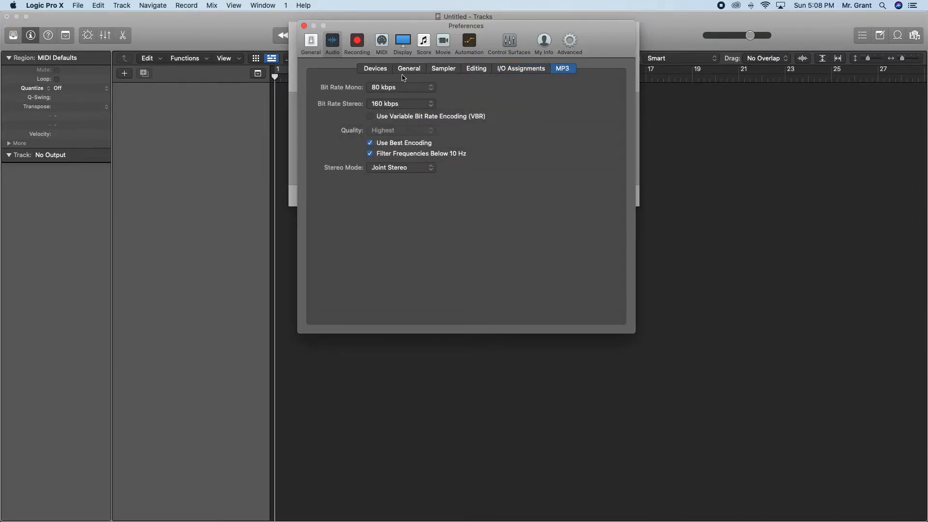
pyautogui.click(377, 69)
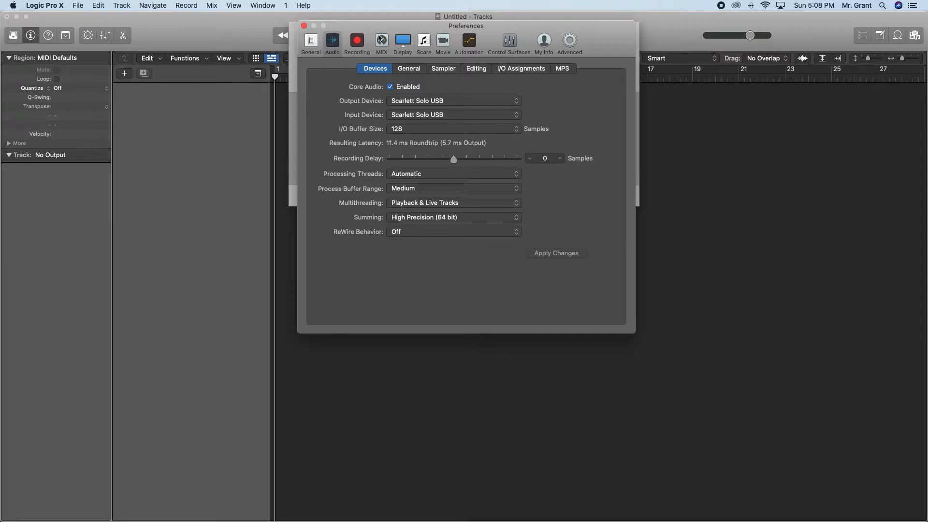
# Check the recording file type choices and the 24-bit option in the Recording preferences against the Project Checklist slide.
pyautogui.click(357, 42)
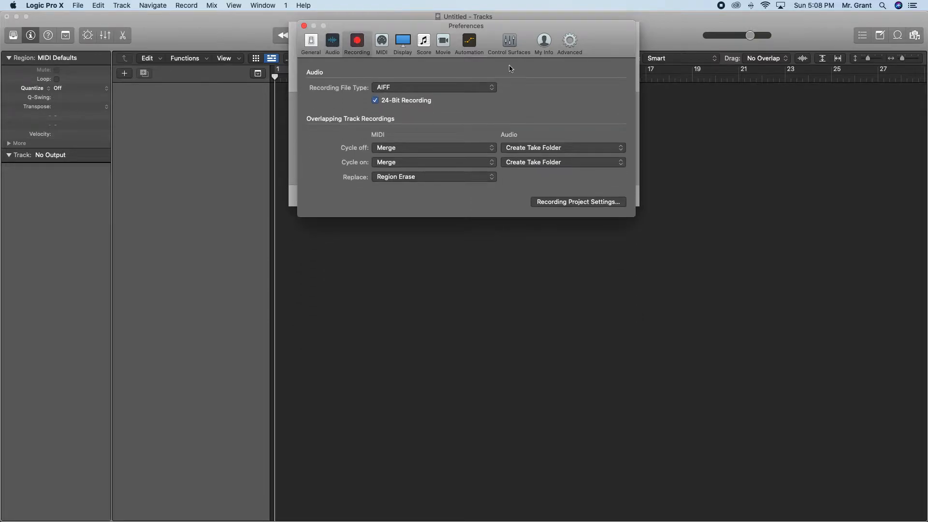
pyautogui.click(393, 89)
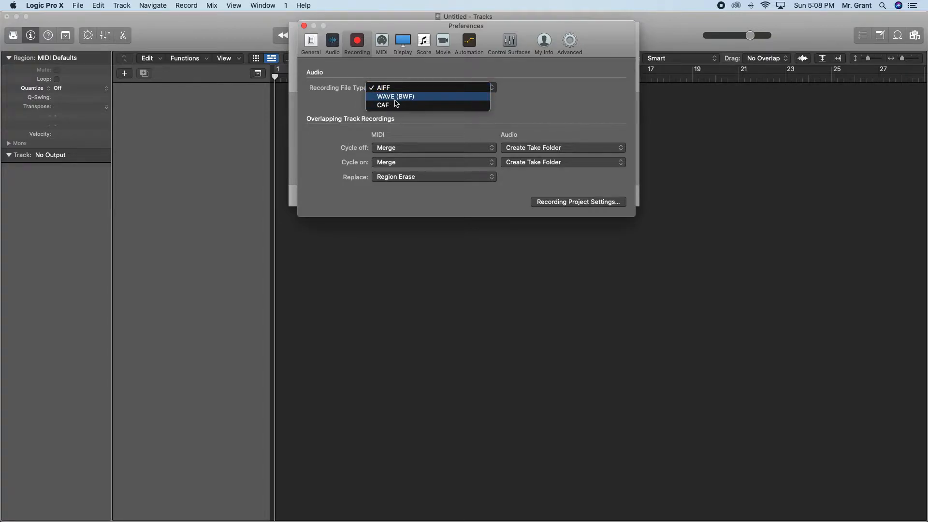
pyautogui.click(401, 89)
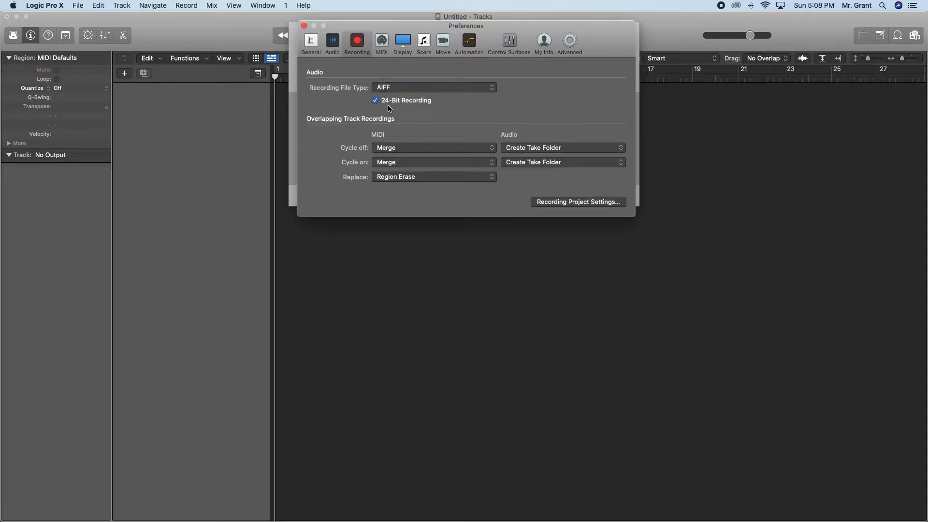
pyautogui.press('super+Tab')
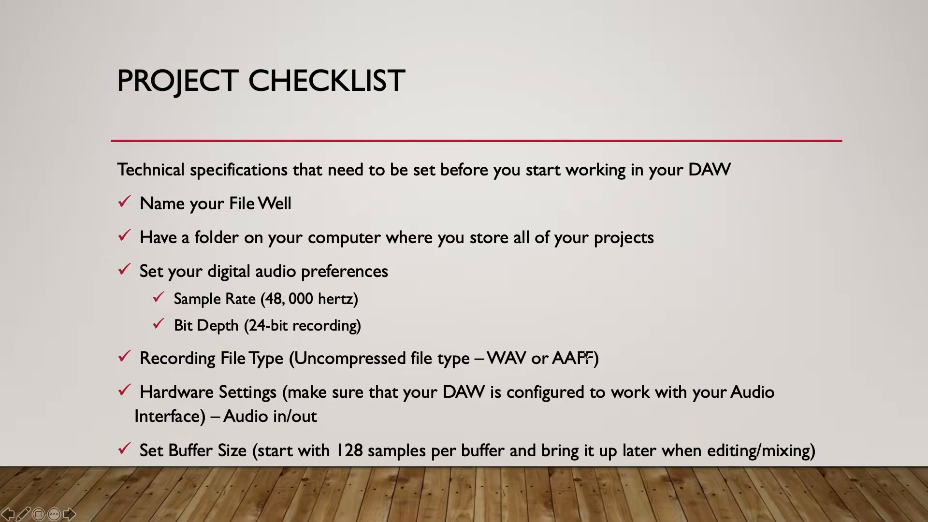
pyautogui.press('super+Tab')
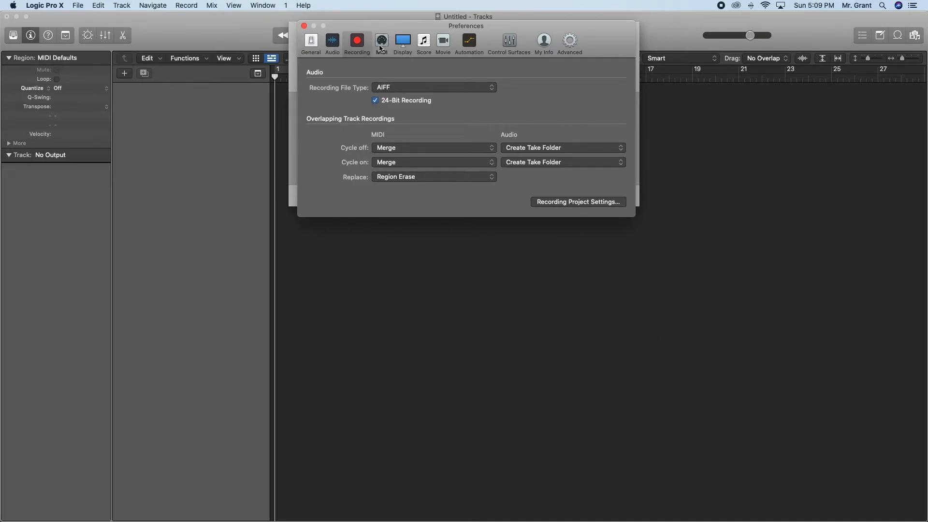
# Look through the remaining preference categories, including MIDI, Display, Score, Automation and Movie, and revisit the Recording, Audio and General settings.
pyautogui.click(382, 43)
pyautogui.click(405, 43)
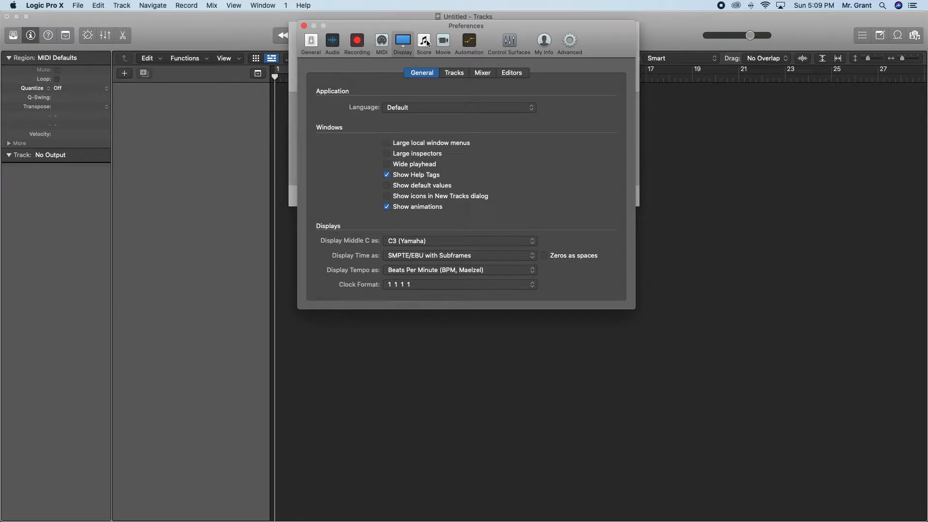
pyautogui.click(431, 47)
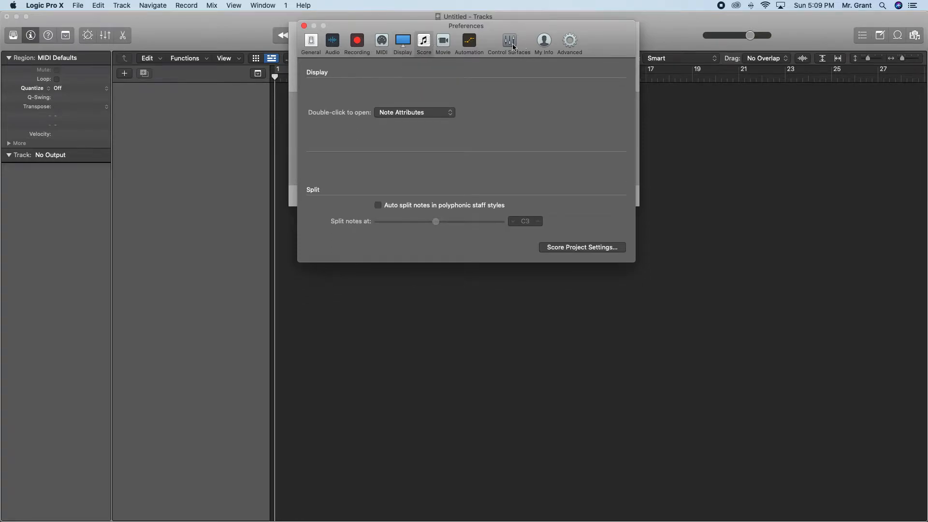
pyautogui.click(514, 46)
pyautogui.click(543, 44)
pyautogui.click(463, 44)
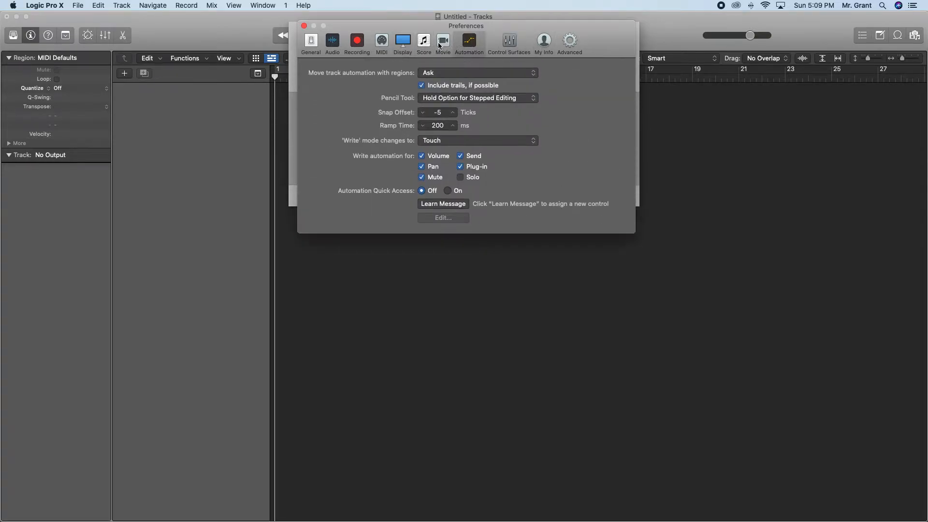
pyautogui.click(443, 42)
pyautogui.click(310, 42)
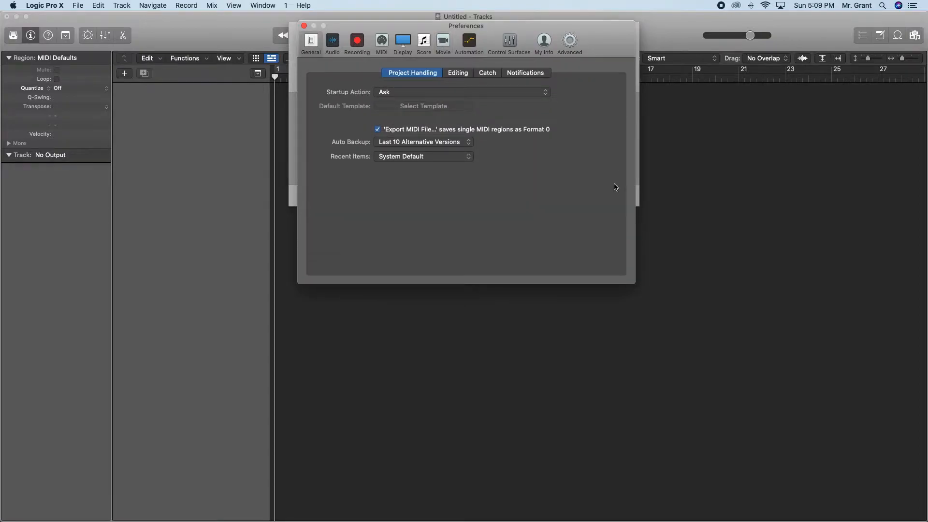
pyautogui.click(404, 42)
pyautogui.click(376, 45)
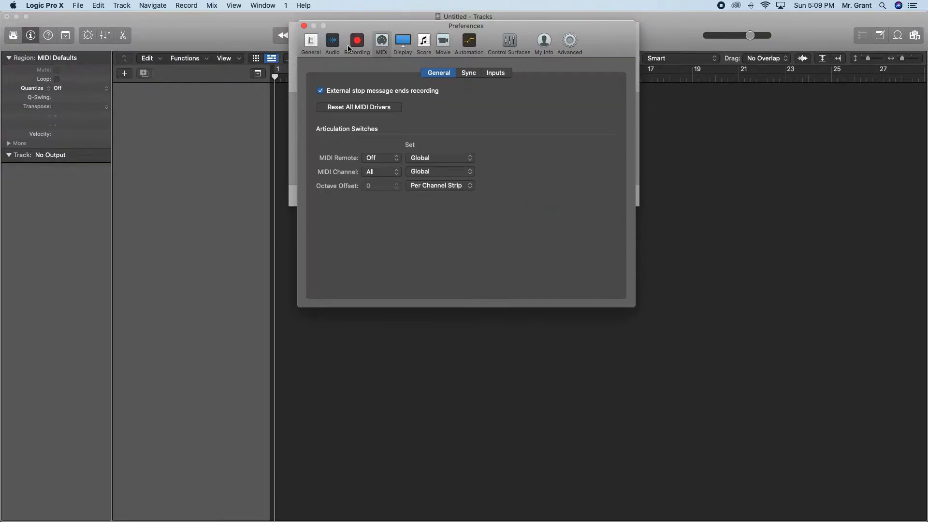
pyautogui.click(358, 46)
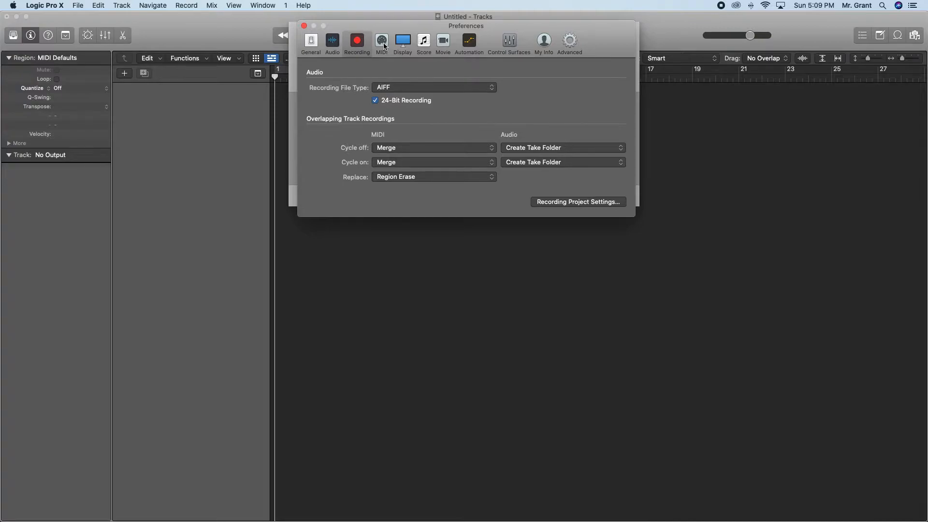
pyautogui.click(332, 42)
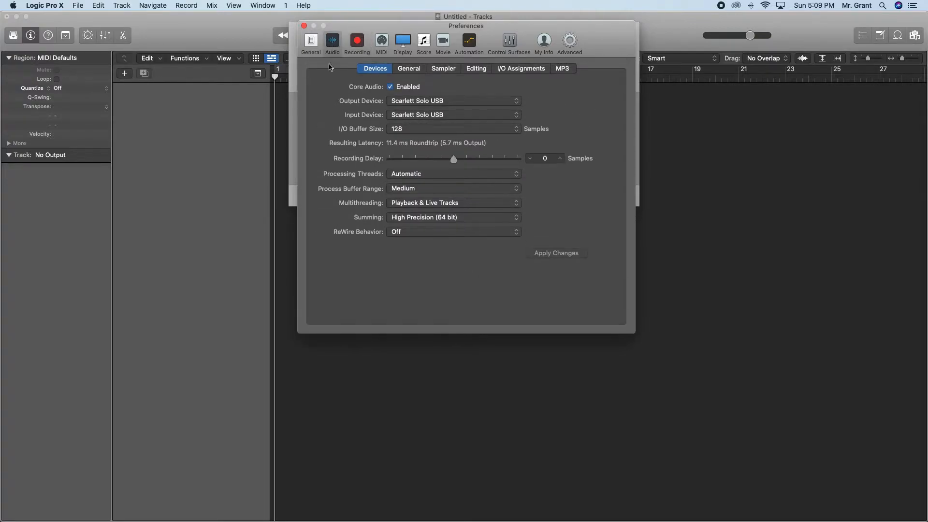
pyautogui.click(310, 43)
# Close the preferences and create one audio track with Input 1, Output 1 + 2 and input monitoring.
pyautogui.click(303, 26)
pyautogui.press('alt+super+n')
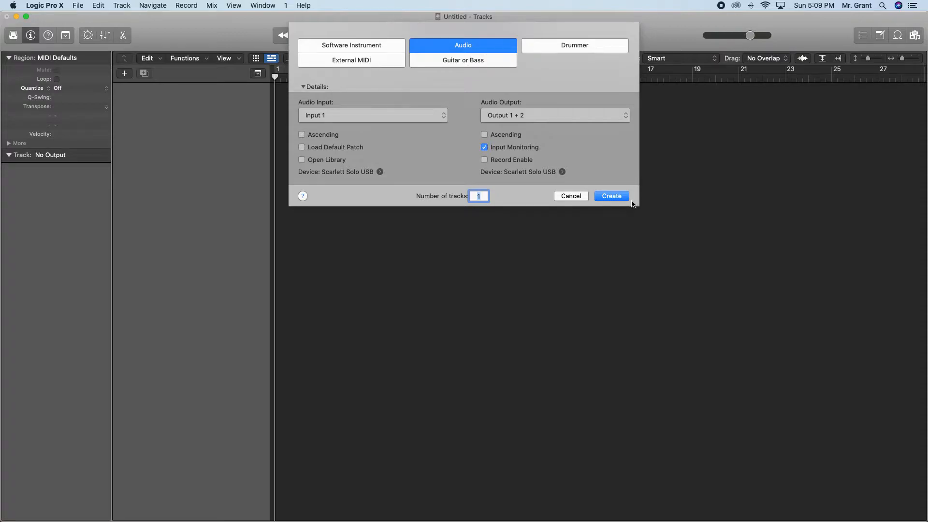
pyautogui.click(615, 199)
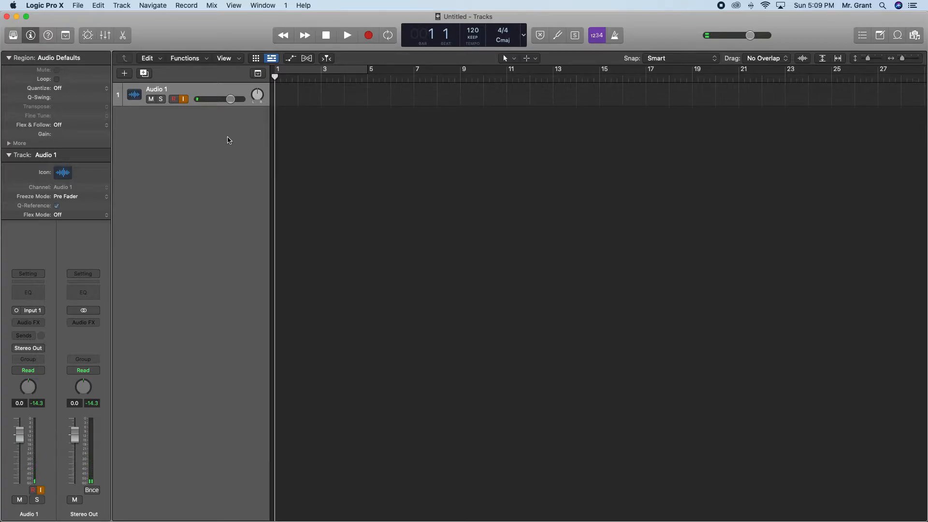
# Switch to the Project Checklist slide and advance to the reminders for recording onto an audio track.
pyautogui.hotkey('ctrl', 'Up')
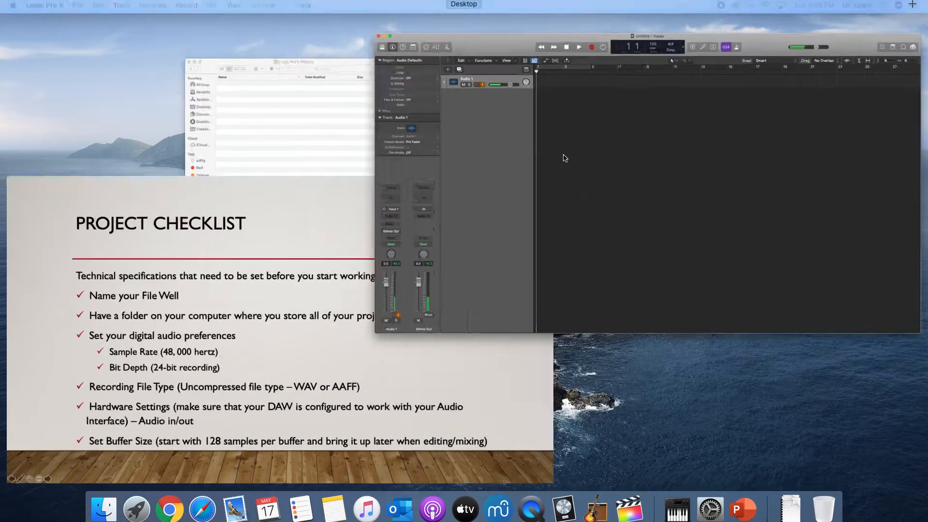
pyautogui.click(566, 159)
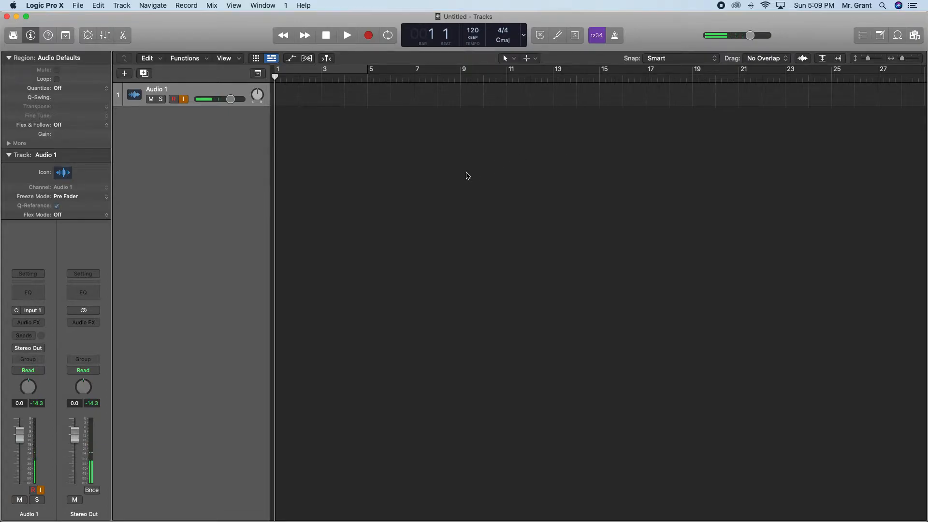
pyautogui.hotkey('ctrl', 'Up')
pyautogui.click(318, 307)
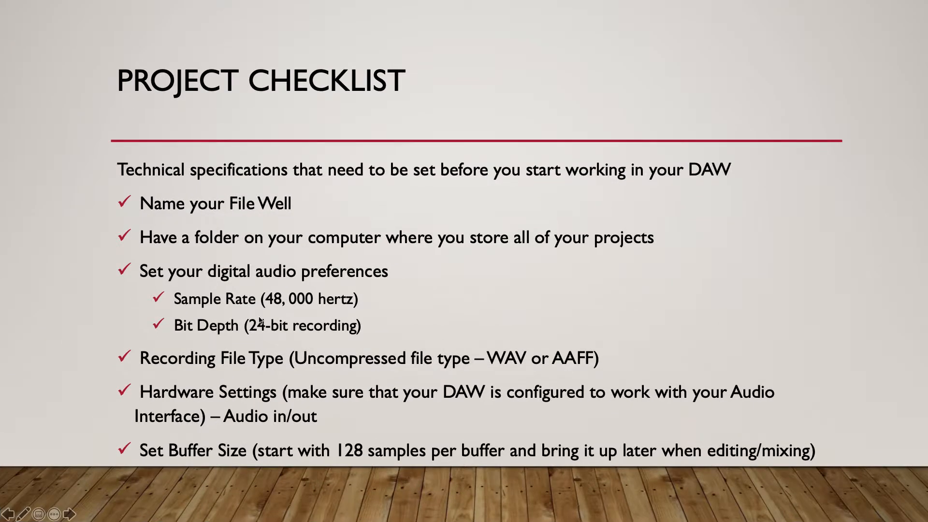
pyautogui.click(259, 317)
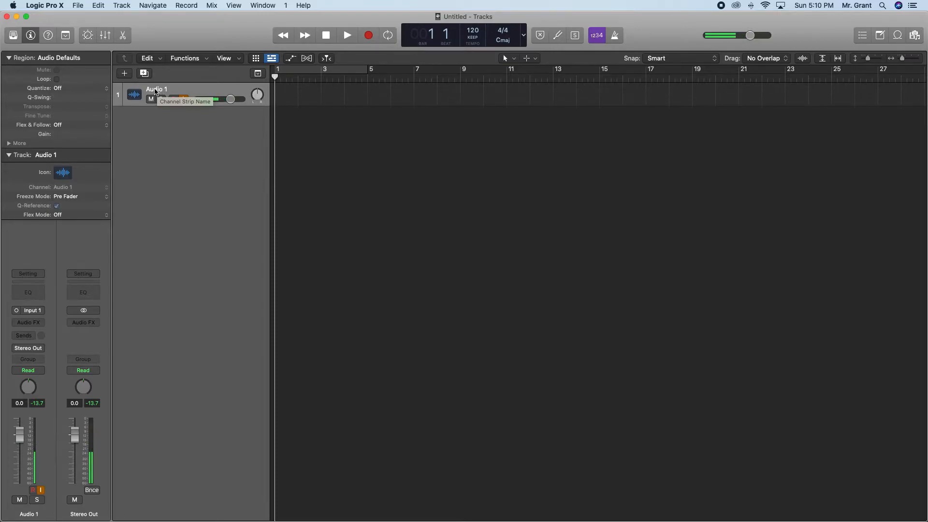
# Rename the new audio track as "Simple Drum Beat".
pyautogui.doubleClick(160, 90)
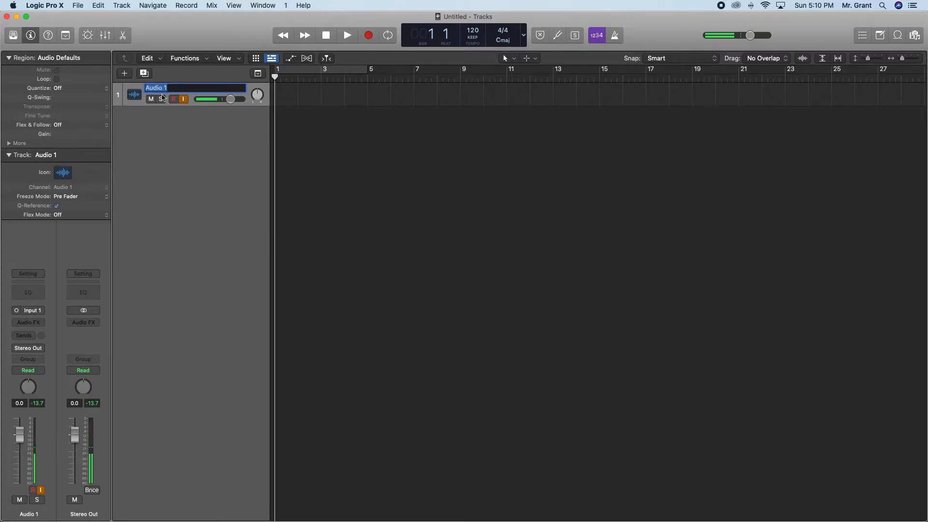
pyautogui.click(175, 136)
pyautogui.rightClick(162, 89)
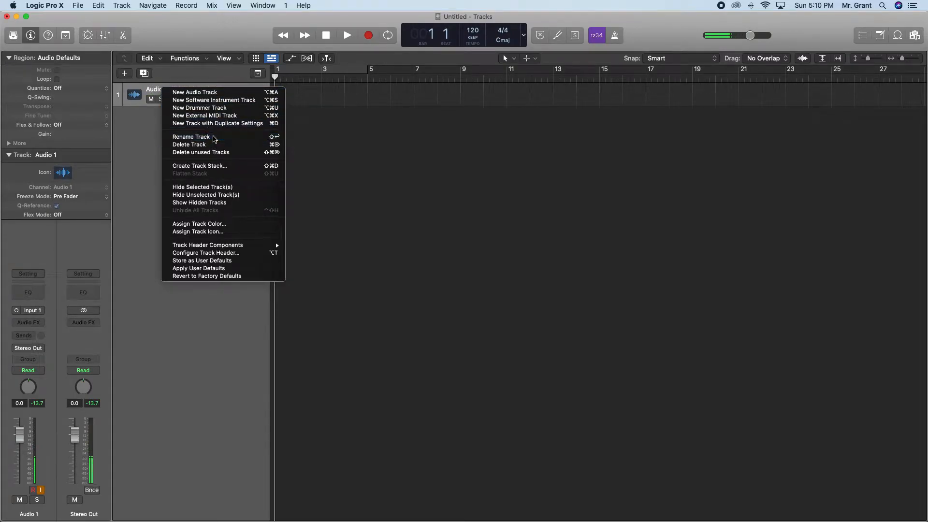
pyautogui.click(215, 138)
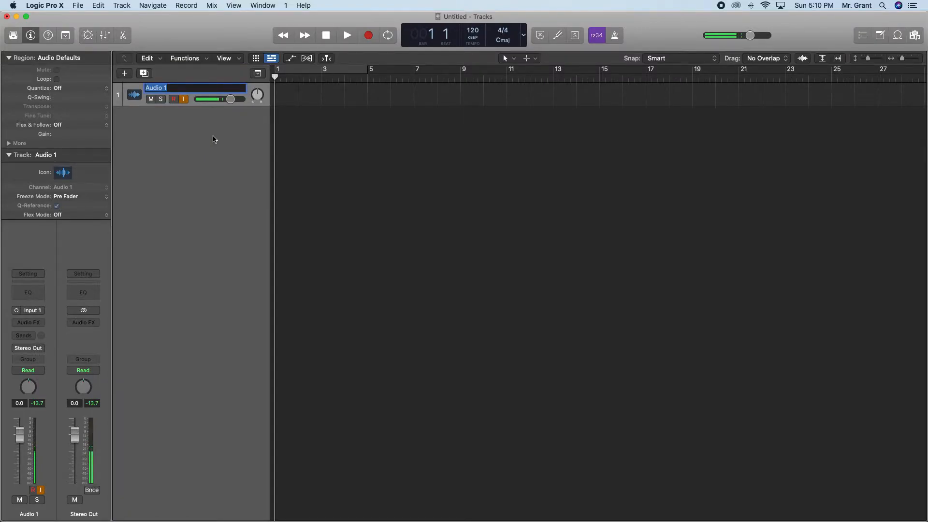
pyautogui.write('Simple Drum Beat')
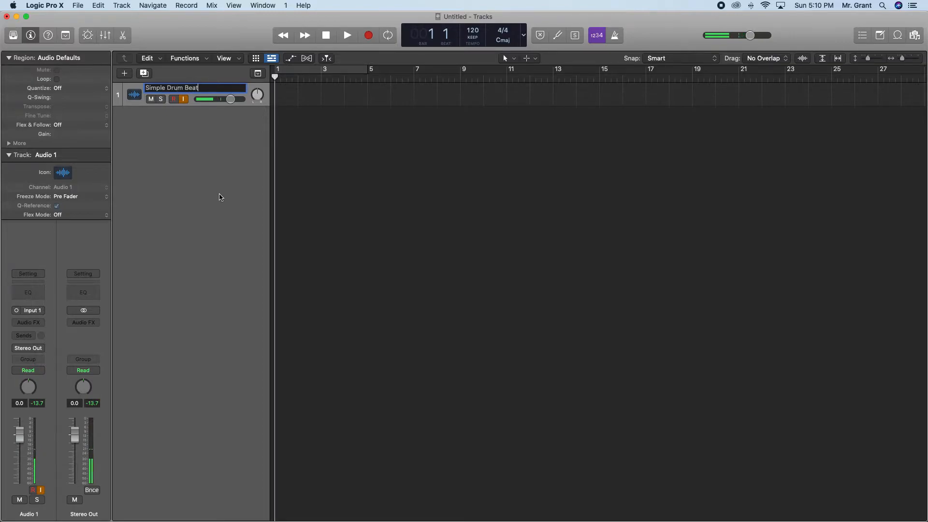
pyautogui.press('Return')
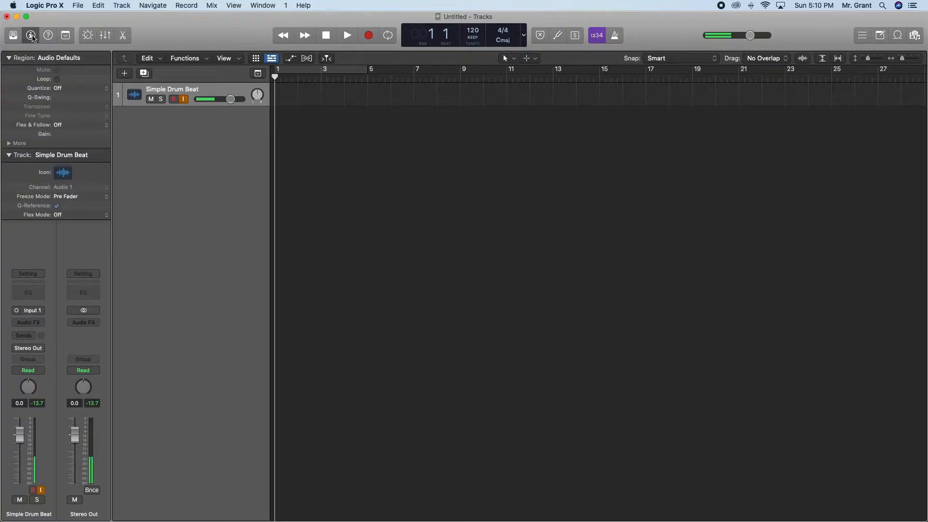
# Hide and reshow the inspector, and look at the track icon choices offered there without picking one.
pyautogui.click(31, 35)
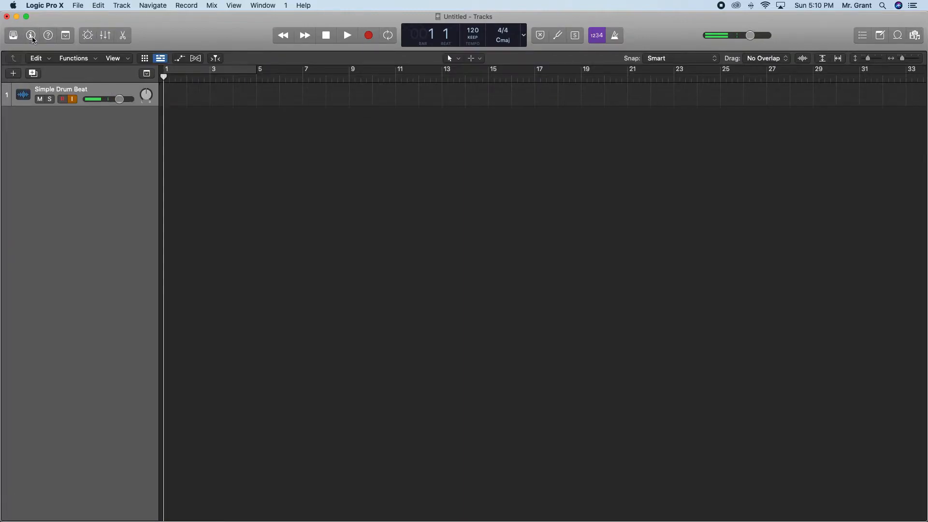
pyautogui.click(31, 36)
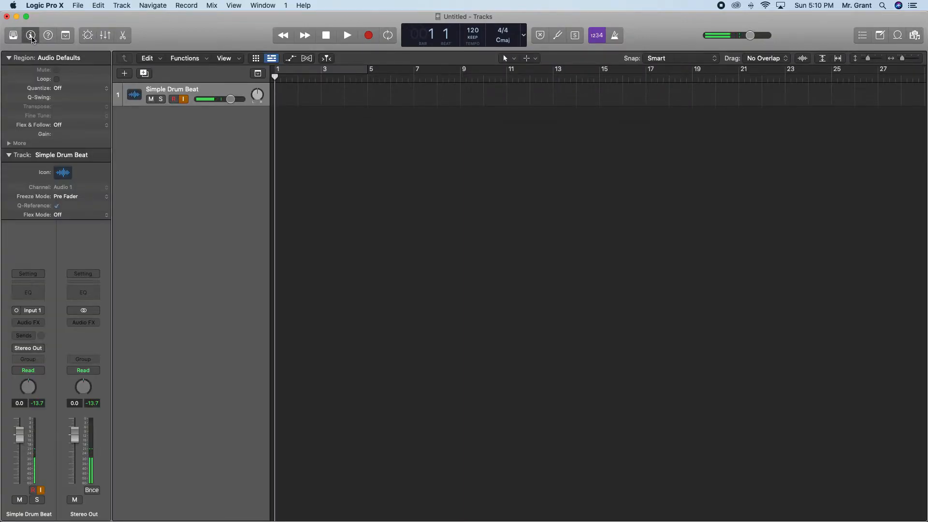
pyautogui.click(64, 174)
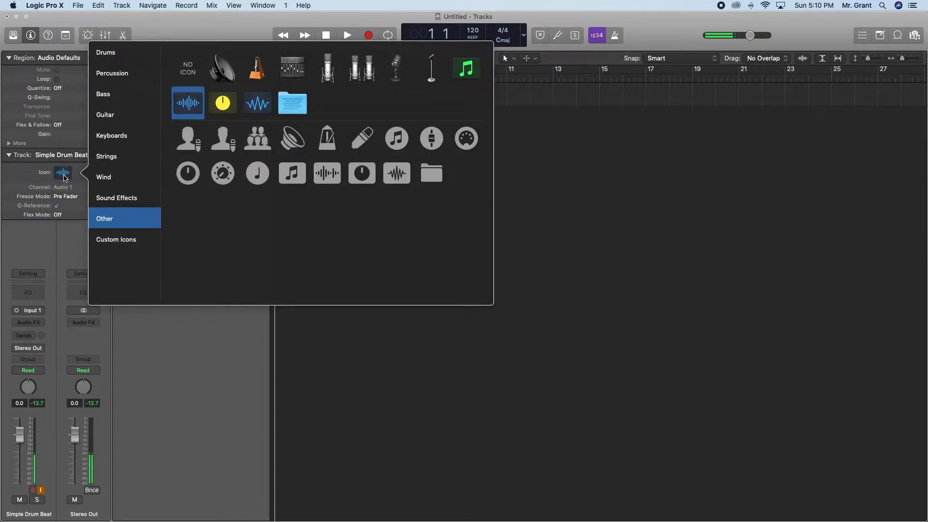
pyautogui.click(251, 333)
# Give the Simple Drum Beat track the plain drum kit icon from the Drums category, and show the overview of open windows.
pyautogui.click(135, 96)
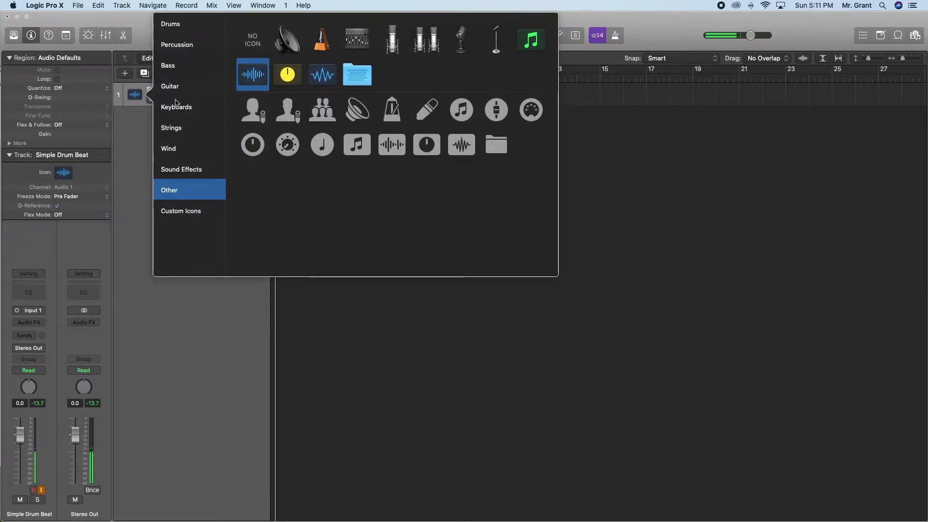
pyautogui.click(185, 25)
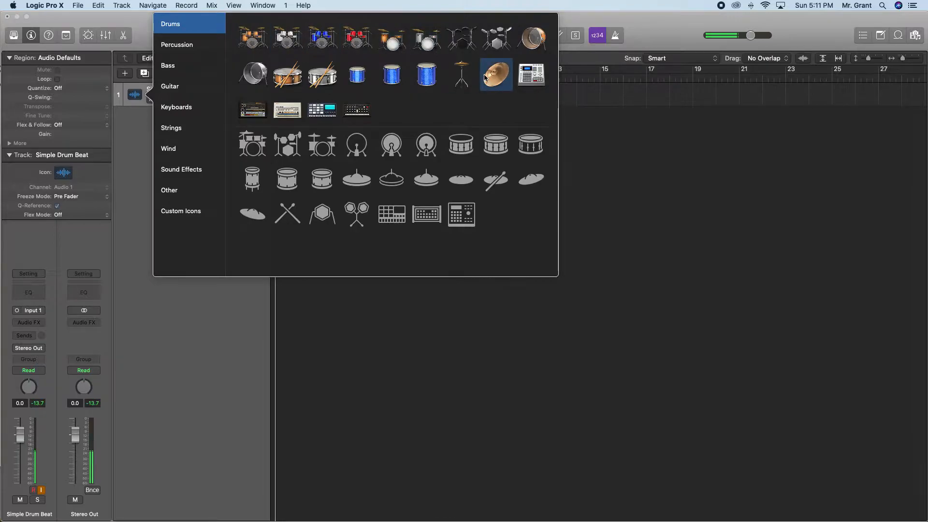
pyautogui.click(262, 142)
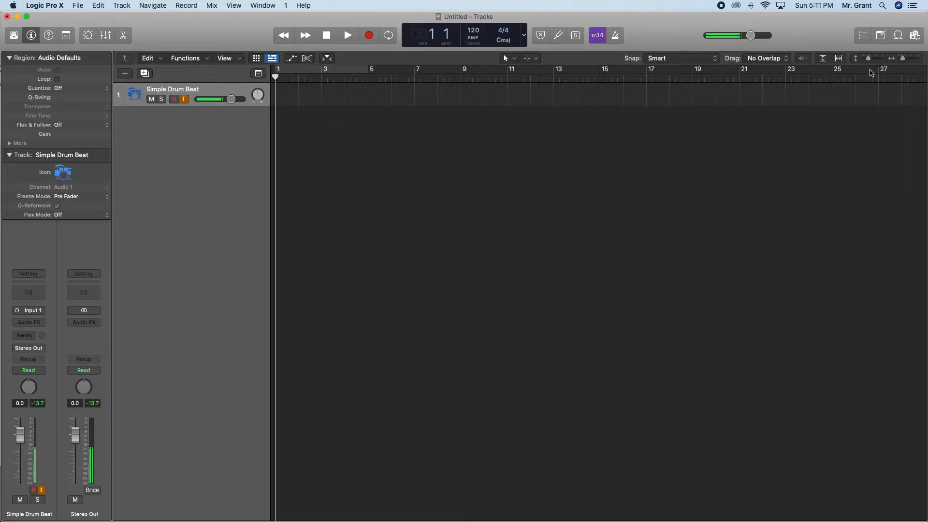
pyautogui.hotkey('ctrl', 'Up')
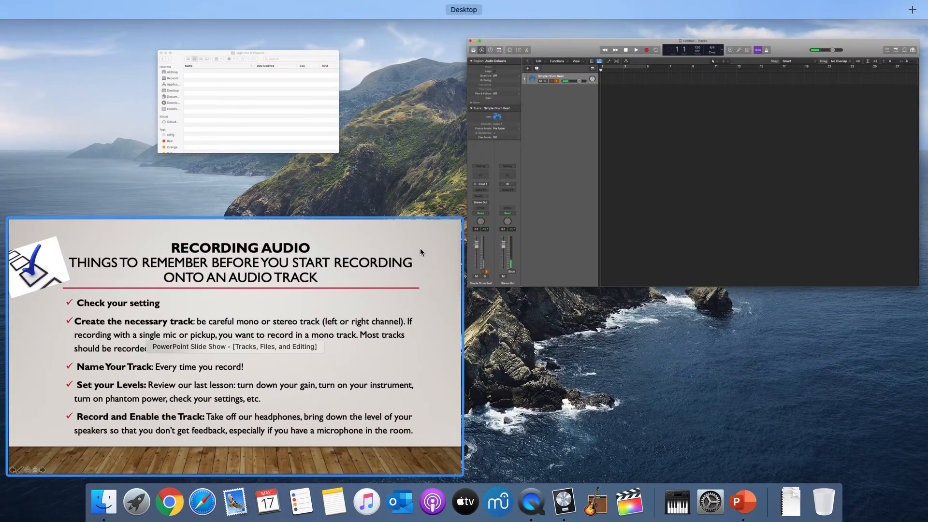
# Return to the Logic Pro X project and filter the Apple Loops to the Kits instrument category.
pyautogui.click(703, 181)
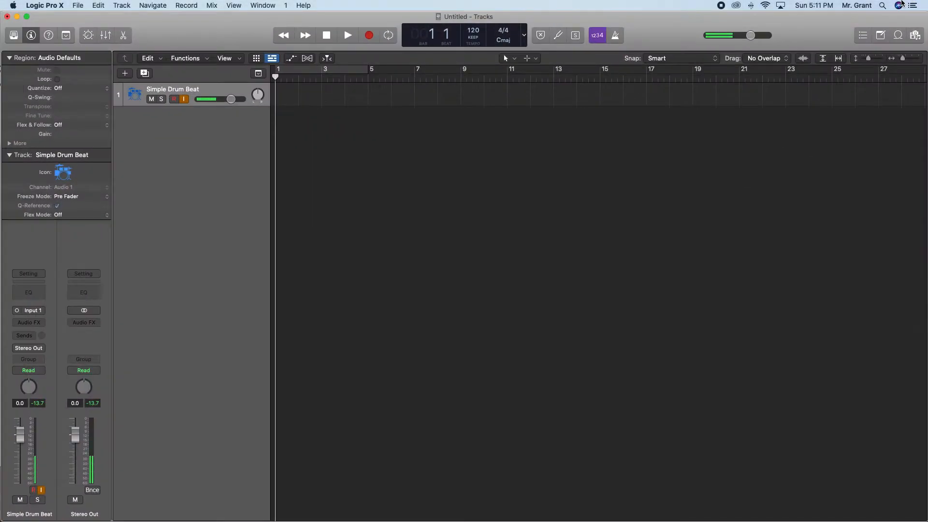
pyautogui.click(898, 36)
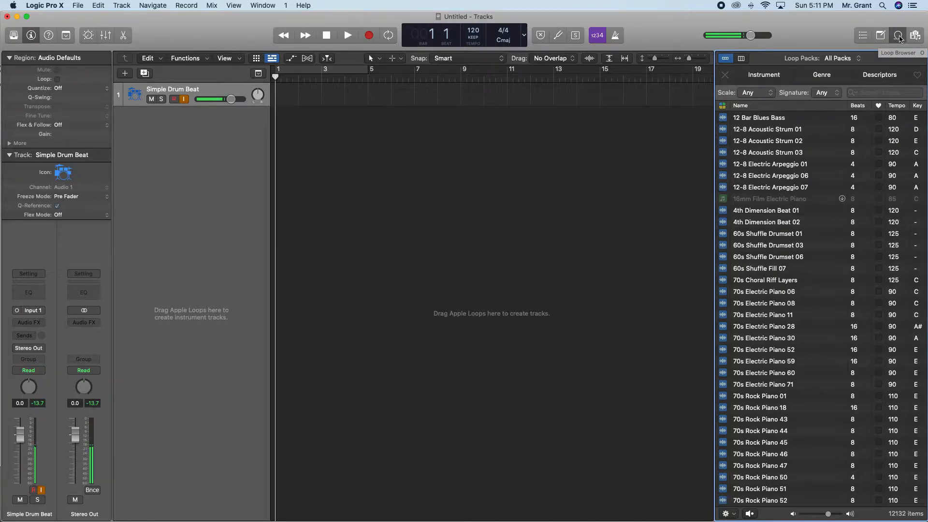
pyautogui.click(764, 74)
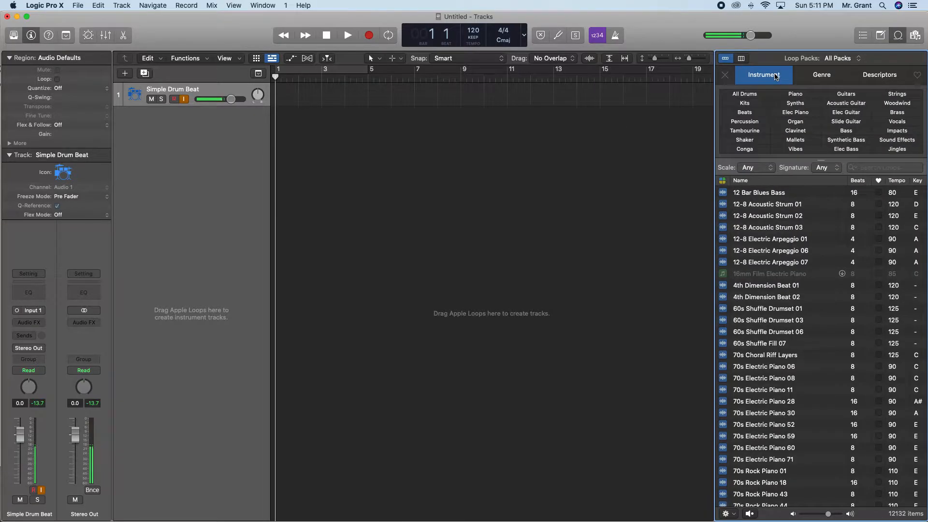
pyautogui.click(749, 105)
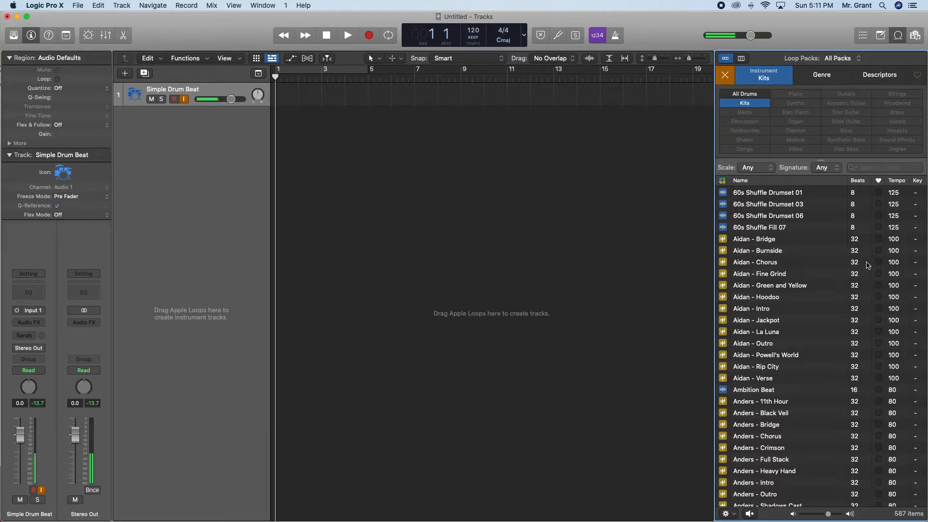
# Preview the Aidan - Chorus loop and place it at bar 1 of the Simple Drum Beat track, closing the loop browser.
pyautogui.click(754, 266)
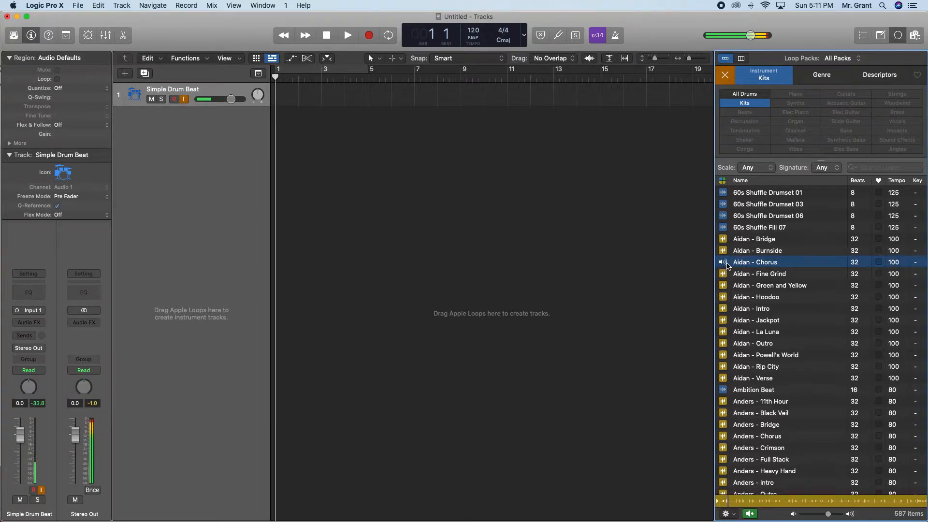
pyautogui.moveTo(728, 265); pyautogui.dragTo(272, 92)
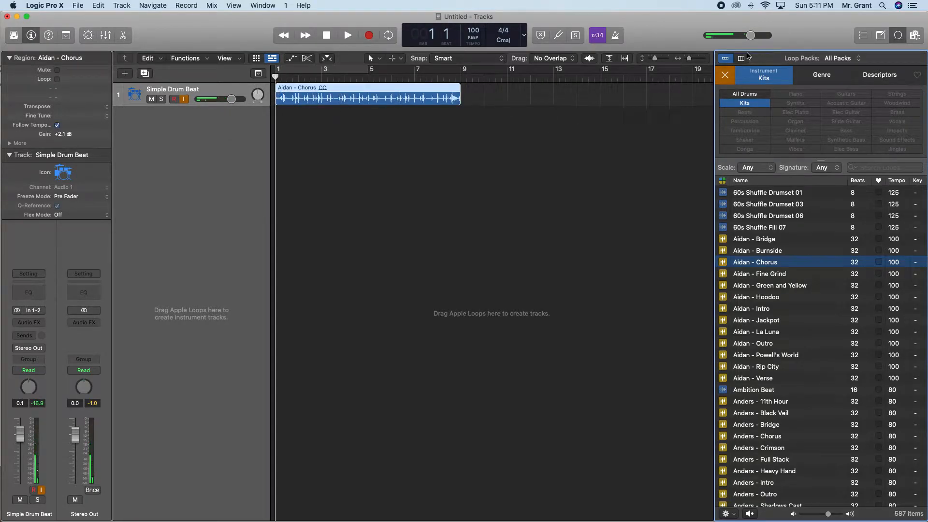
pyautogui.click(898, 35)
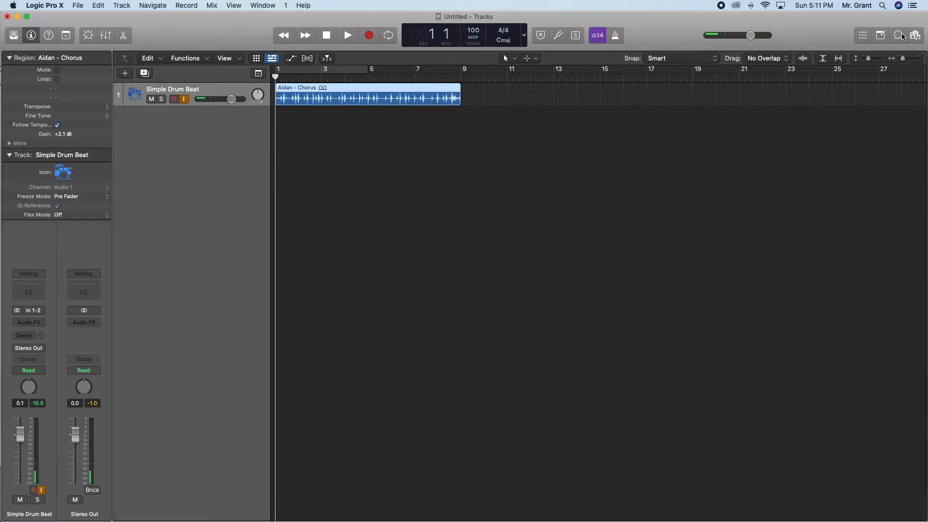
pyautogui.click(907, 59)
pyautogui.click(908, 59)
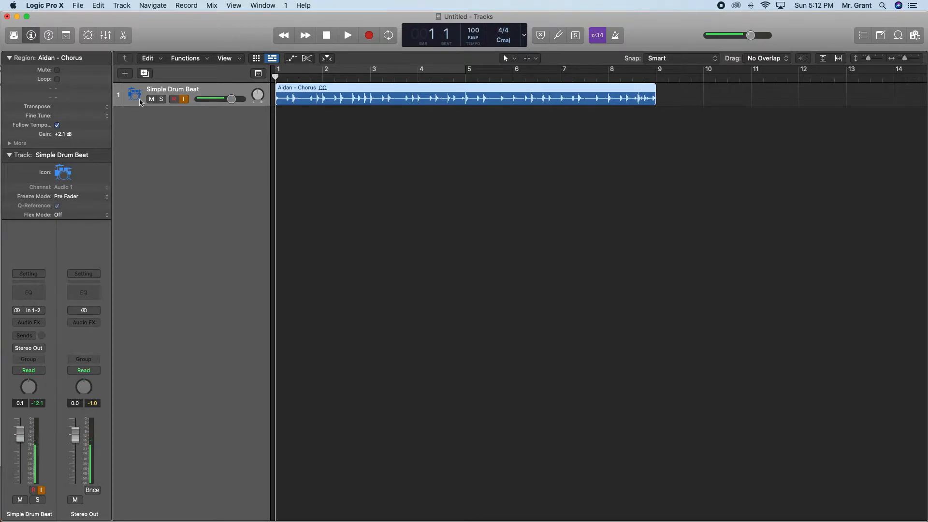
# View the Aidan - Chorus region's waveform in the audio editor and close the editor.
pyautogui.hotkey('ctrl', 'Up')
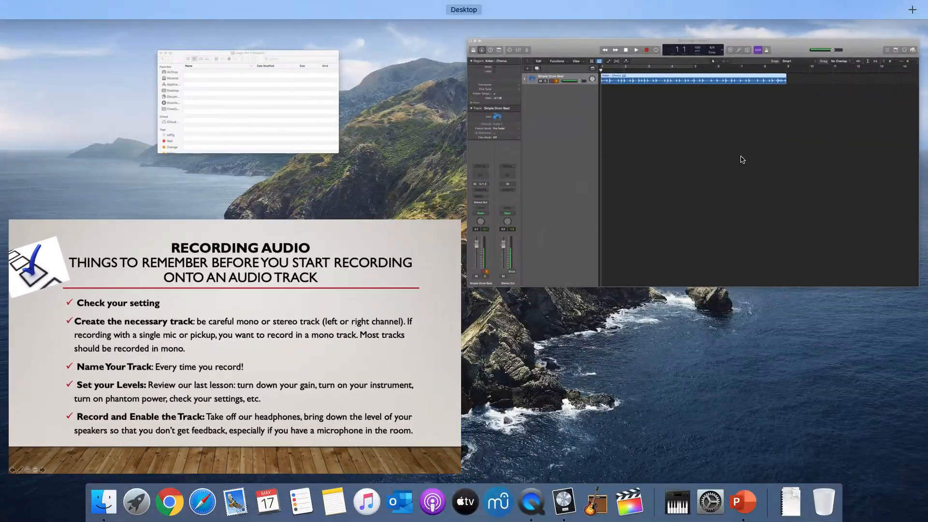
pyautogui.click(743, 160)
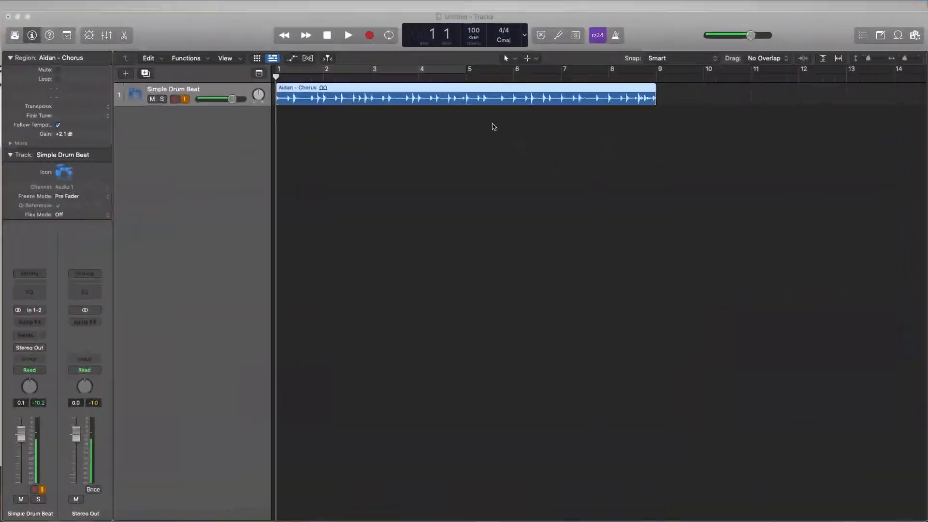
pyautogui.doubleClick(296, 89)
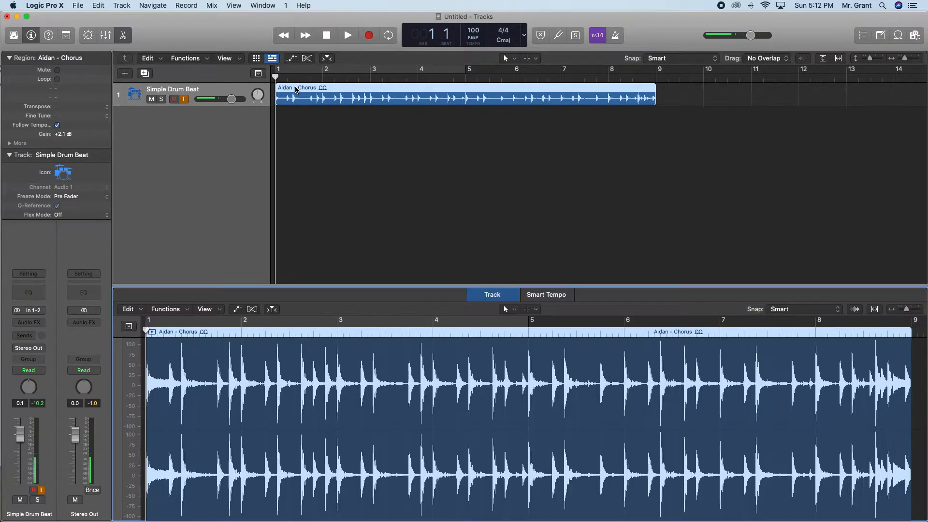
pyautogui.click(124, 35)
# Rename the Aidan - Chorus region as "Simple Drum Beat".
pyautogui.rightClick(315, 90)
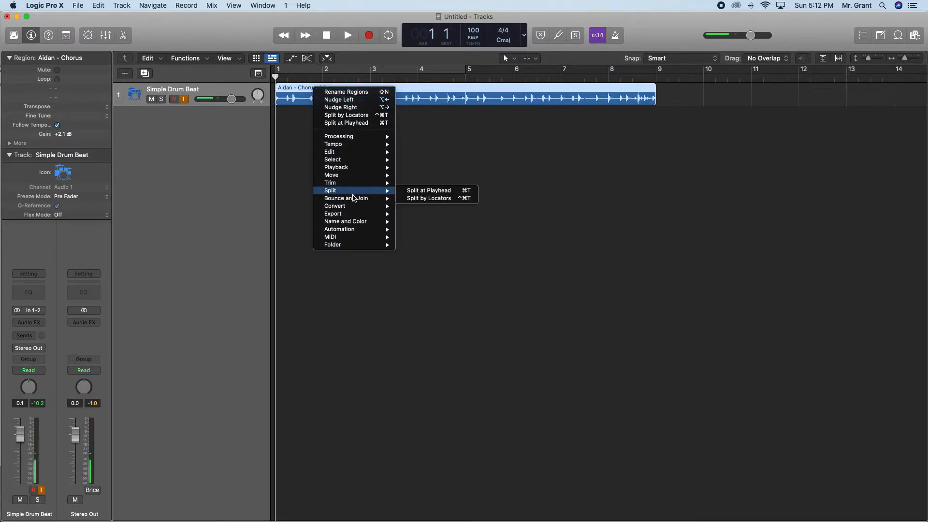
pyautogui.moveTo(362, 223)
pyautogui.click(428, 221)
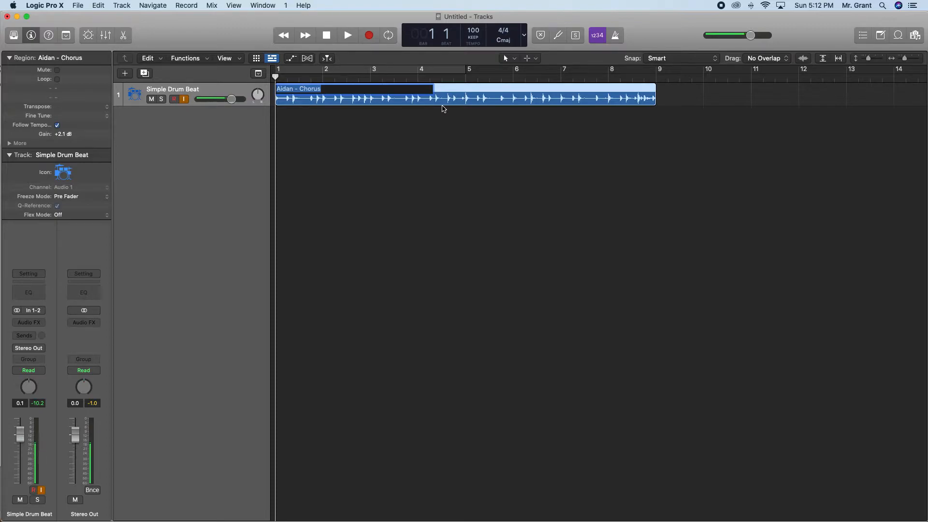
pyautogui.write('Simple D')
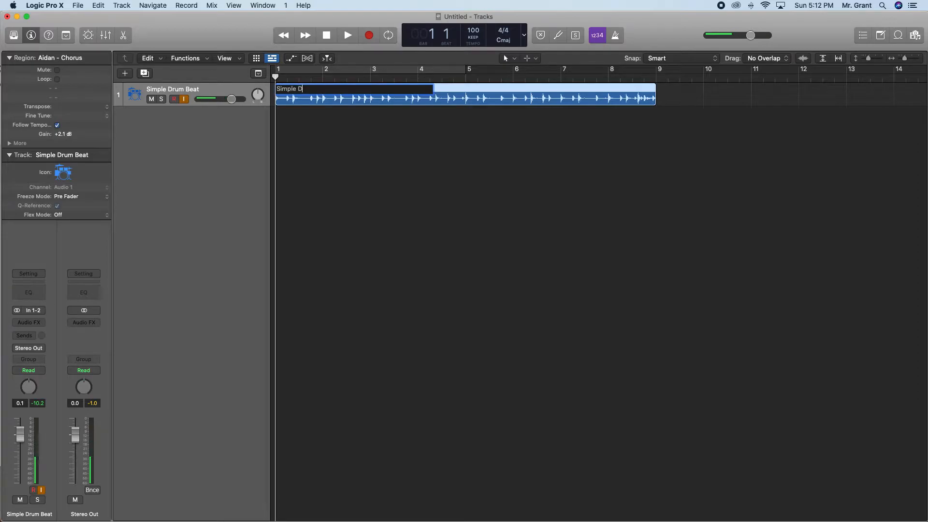
pyautogui.write('rum Beat')
pyautogui.press('Return')
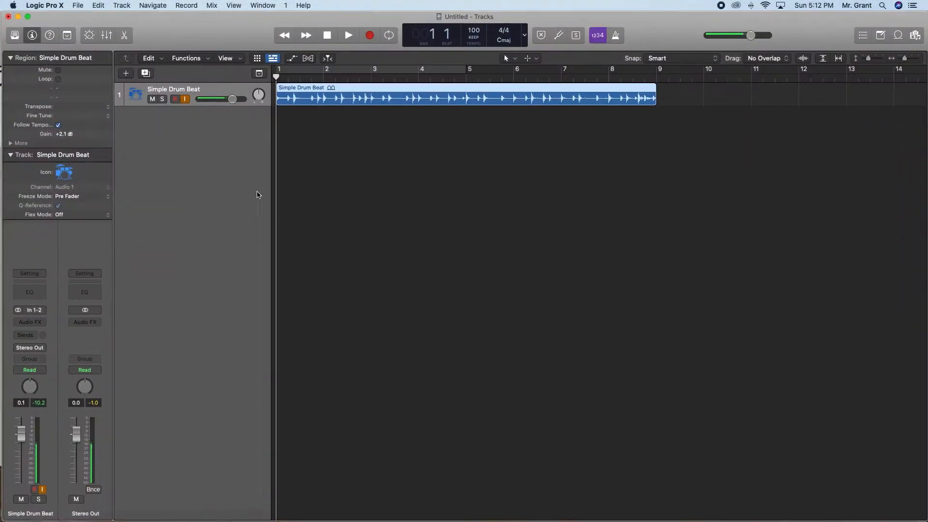
# Switch to the PowerPoint recording reminders and advance to the slide about the click and count-off.
pyautogui.hotkey('ctrl', 'Up')
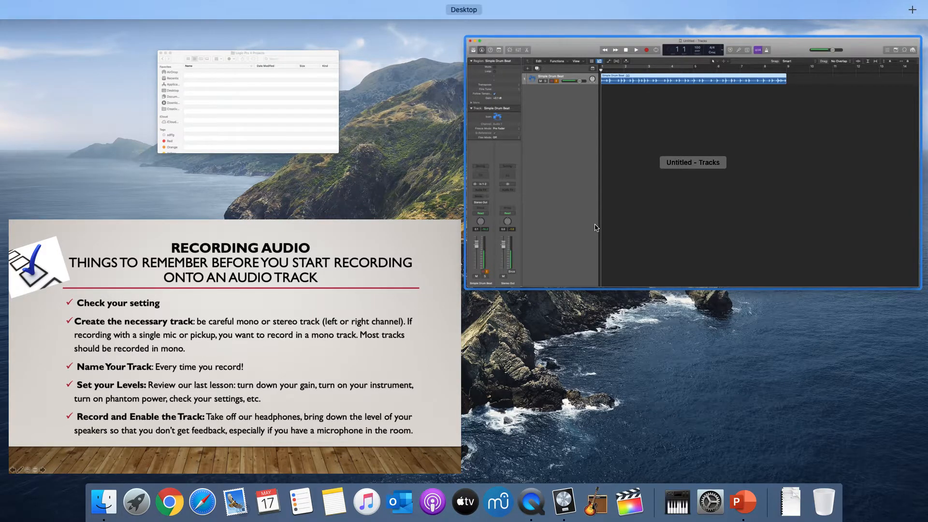
pyautogui.click(189, 378)
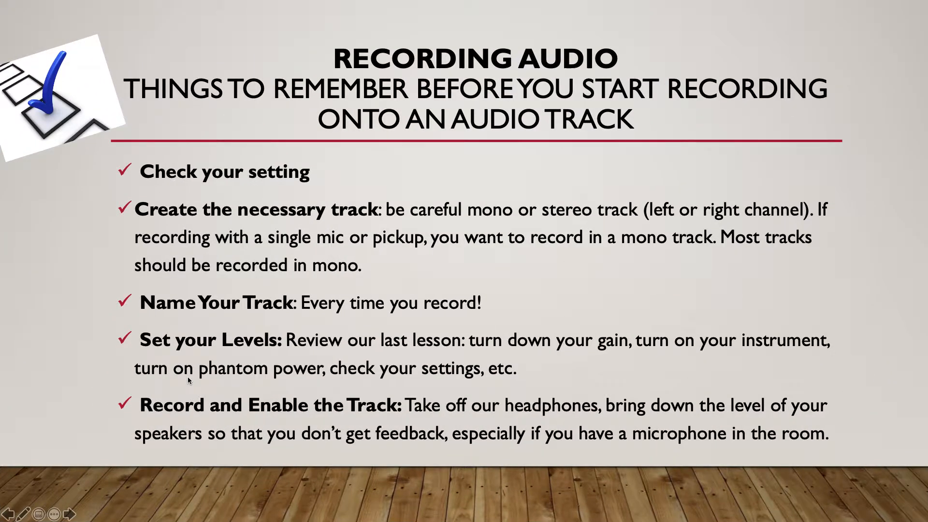
pyautogui.click(189, 380)
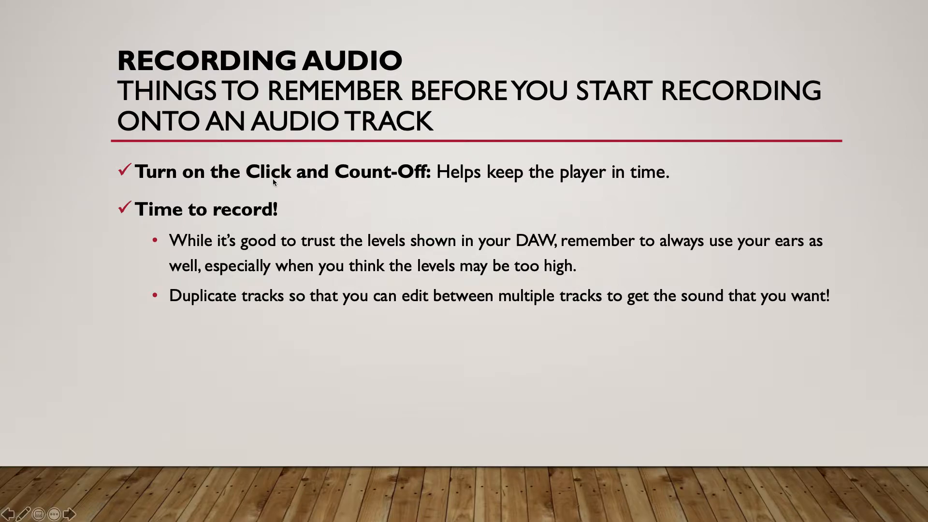
# Return to Logic Pro X, turn the count-in off, look through its length options, and turn it back on.
pyautogui.hotkey('ctrl', 'Up')
pyautogui.click(698, 221)
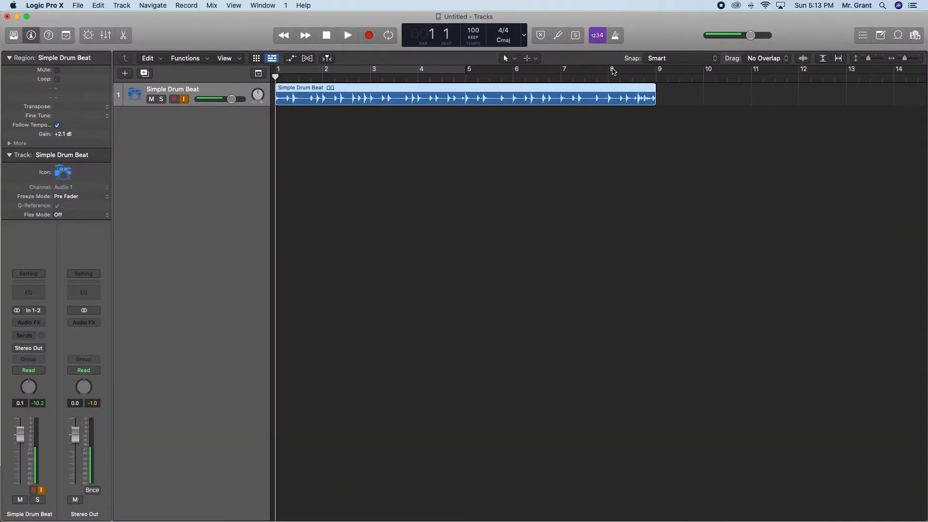
pyautogui.click(600, 38)
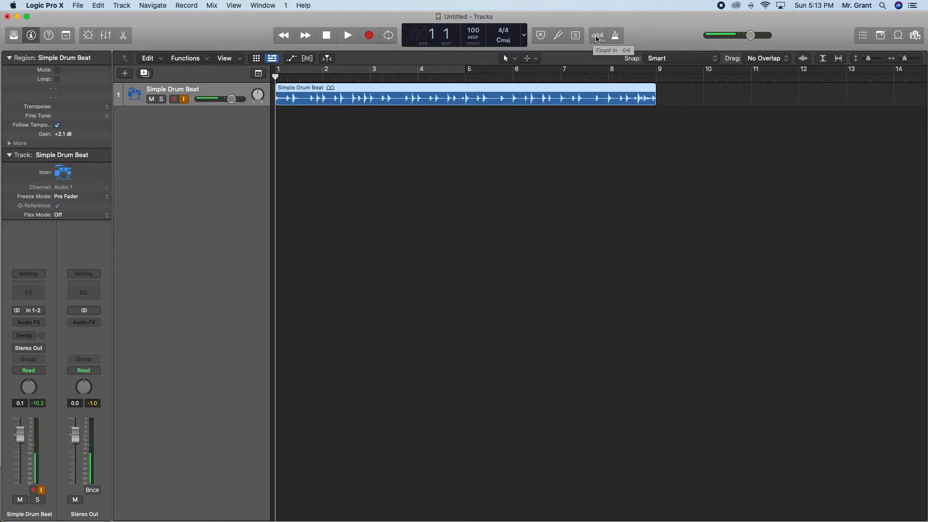
pyautogui.click(597, 39)
pyautogui.click(603, 41)
pyautogui.rightClick(602, 42)
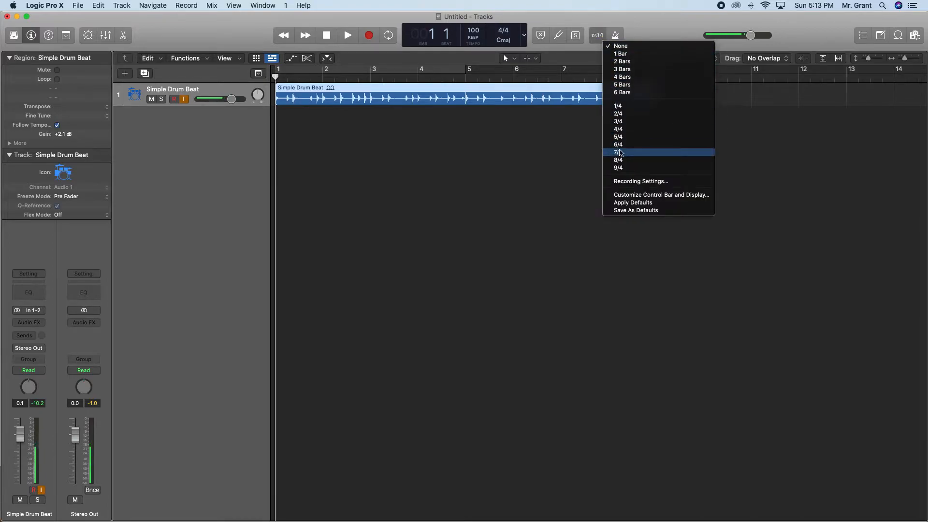
pyautogui.click(598, 37)
pyautogui.click(598, 37)
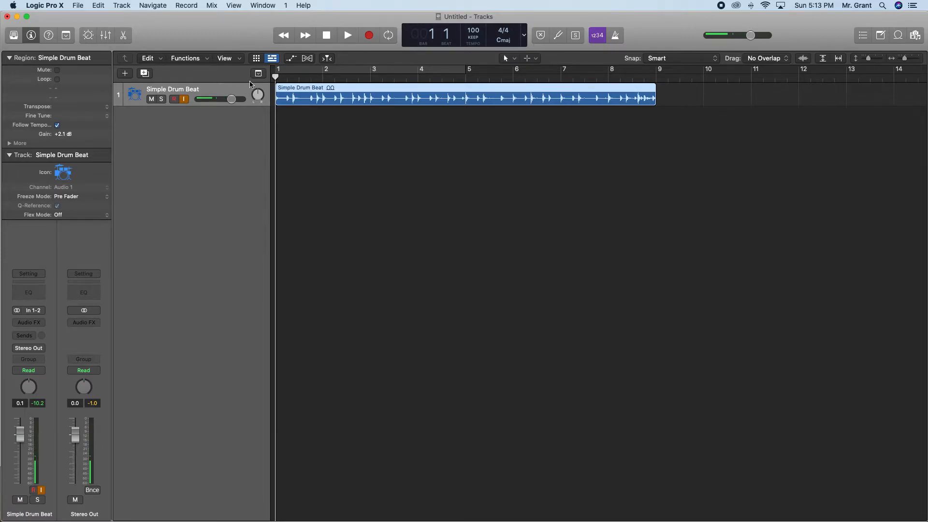
# Check the recording reminders slide in PowerPoint once more and return to the Logic Pro X project.
pyautogui.hotkey('ctrl', 'Up')
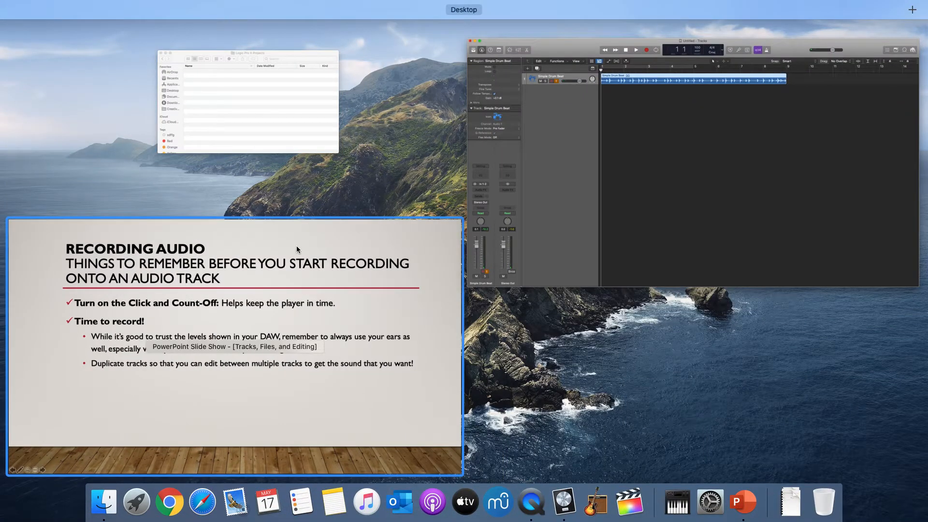
pyautogui.click(296, 246)
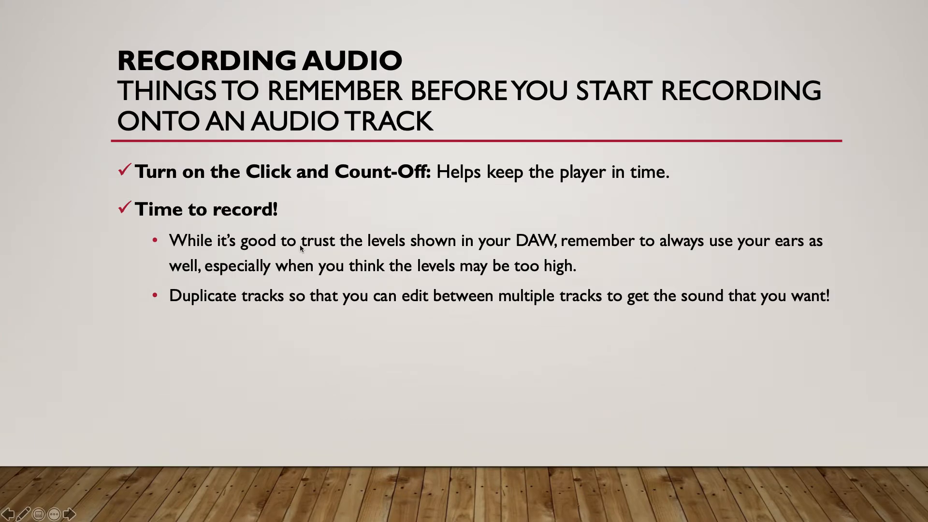
pyautogui.hotkey('ctrl', 'Up')
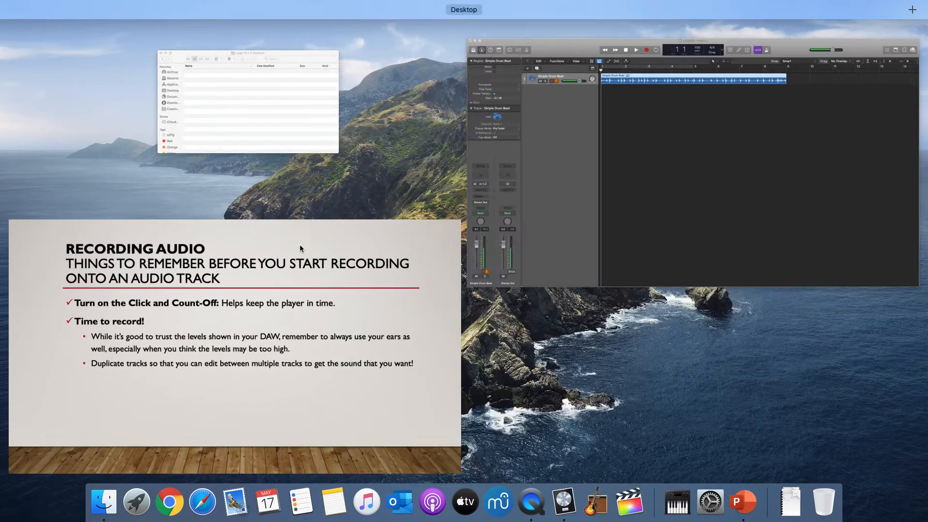
pyautogui.click(636, 81)
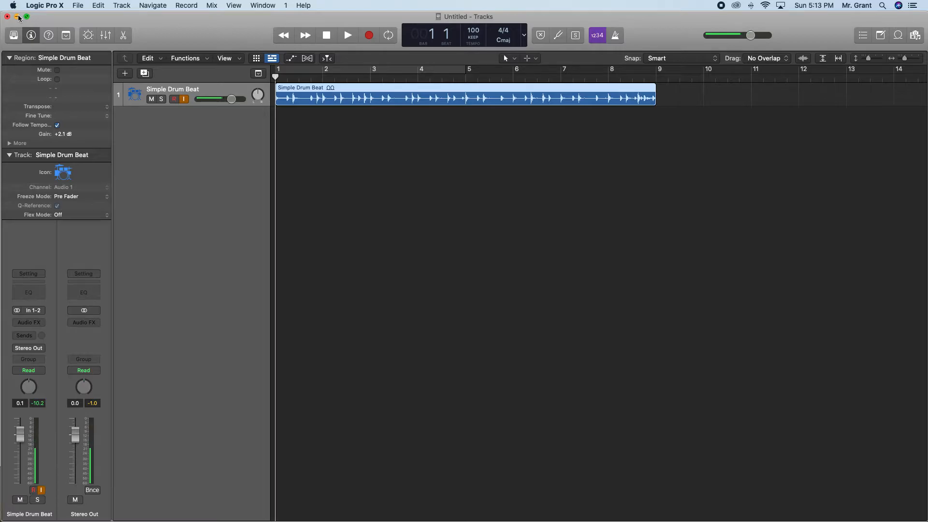
# Switch to Finder to view the Logic Pro X Projects folder, and return to the Logic Pro X project.
pyautogui.press('super+Tab')
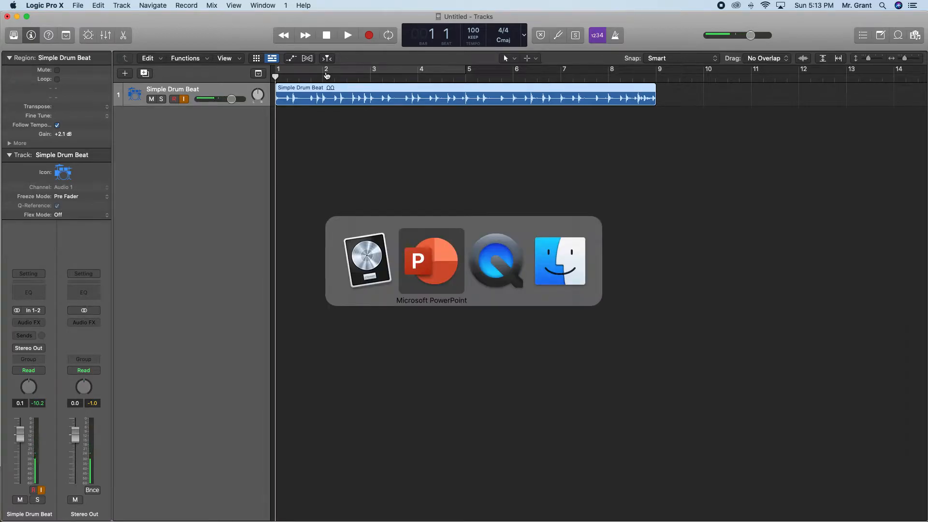
pyautogui.press('super+Tab')
pyautogui.press('super+Tab')
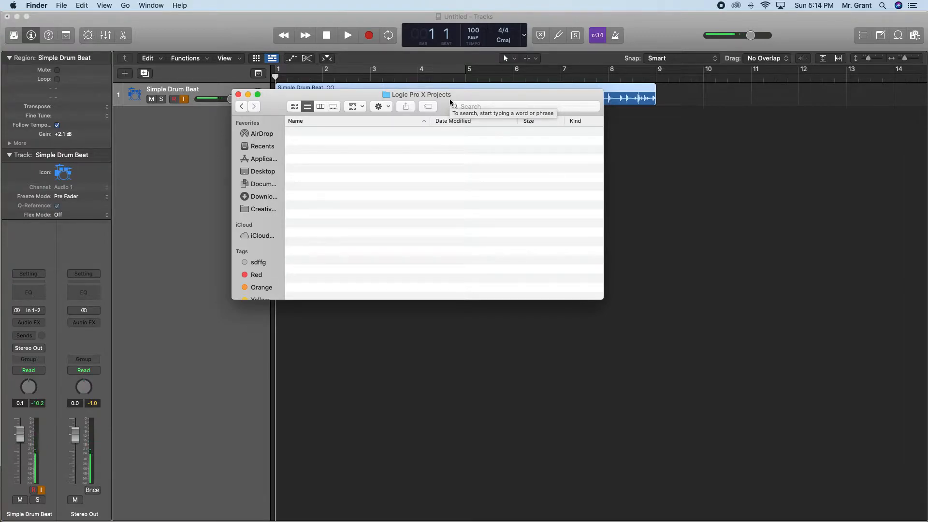
pyautogui.click(203, 28)
# Start saving the project, organized as a package and named "Covid-19 Jazz Tune".
pyautogui.click(77, 6)
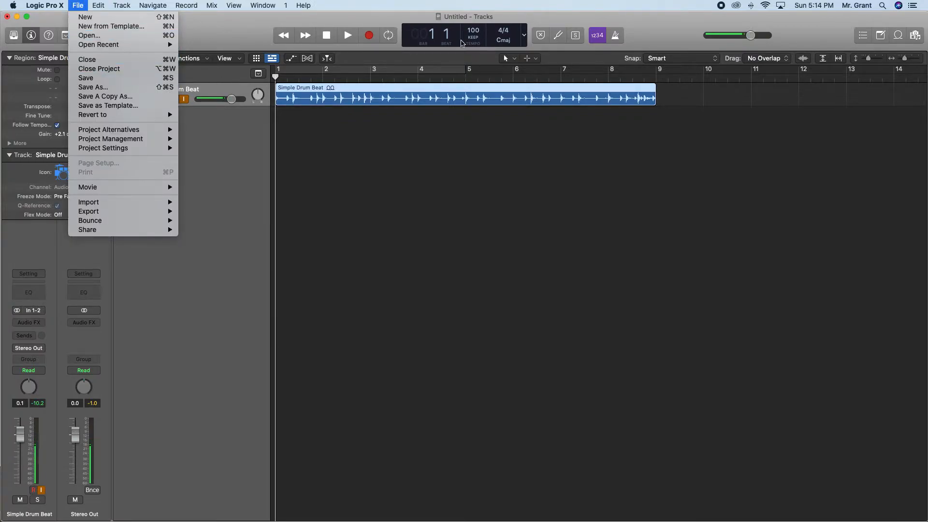
pyautogui.click(88, 80)
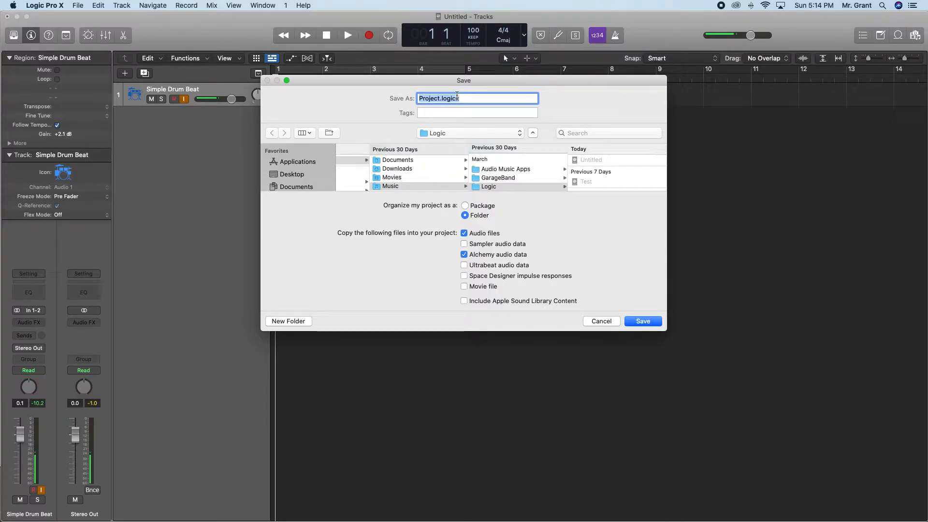
pyautogui.click(465, 214)
pyautogui.click(464, 215)
pyautogui.click(471, 208)
pyautogui.write('C')
pyautogui.write('ovid-19')
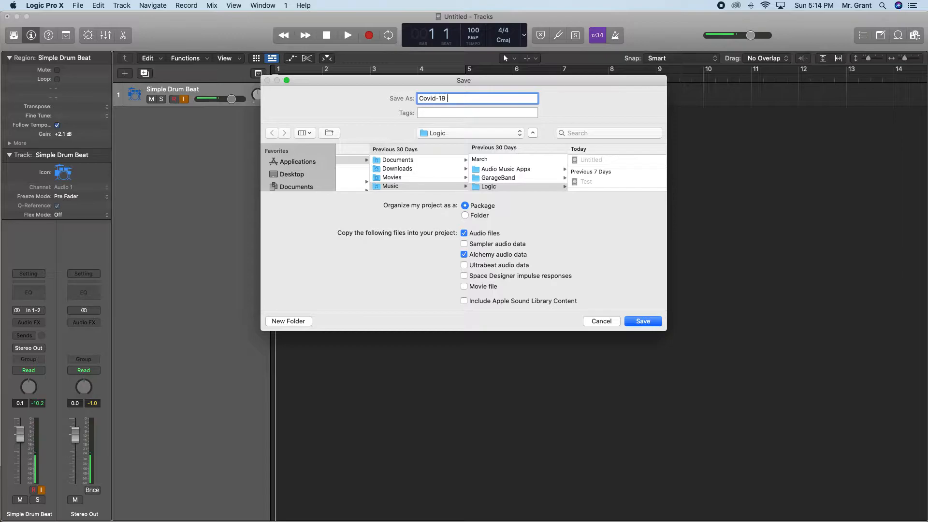
pyautogui.write(' Jazz Tune')
# Choose the Logic Pro X Projects folder on the Desktop as the save location.
pyautogui.scroll(-5, 300, 170)
pyautogui.scroll(4, 298, 169)
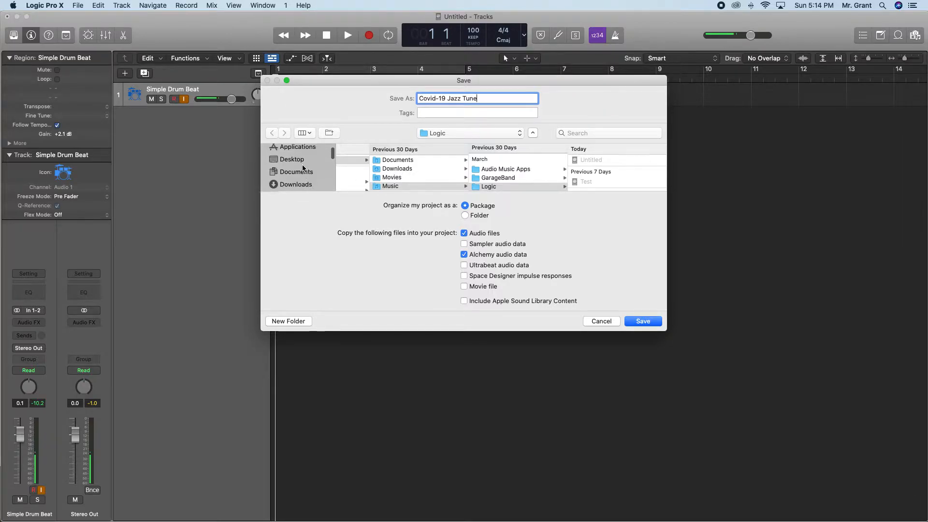
pyautogui.click(292, 164)
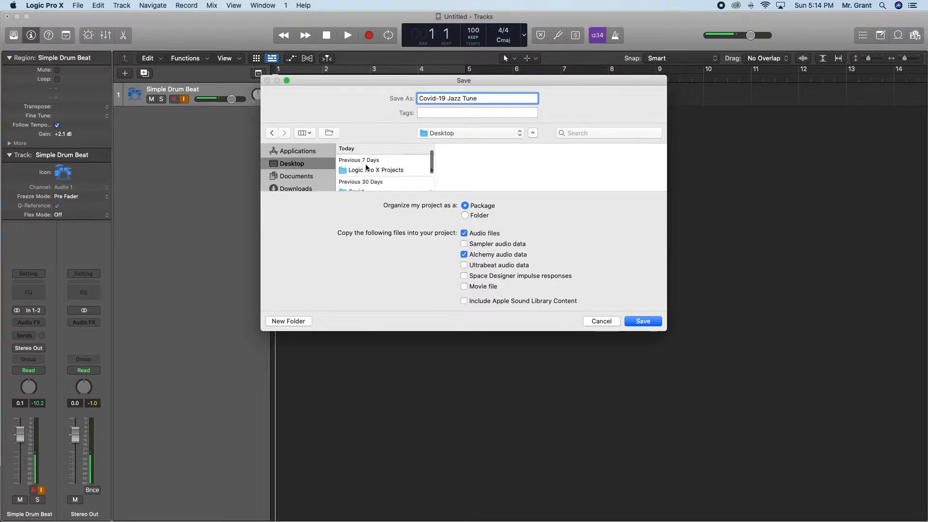
pyautogui.scroll(3, 377, 167)
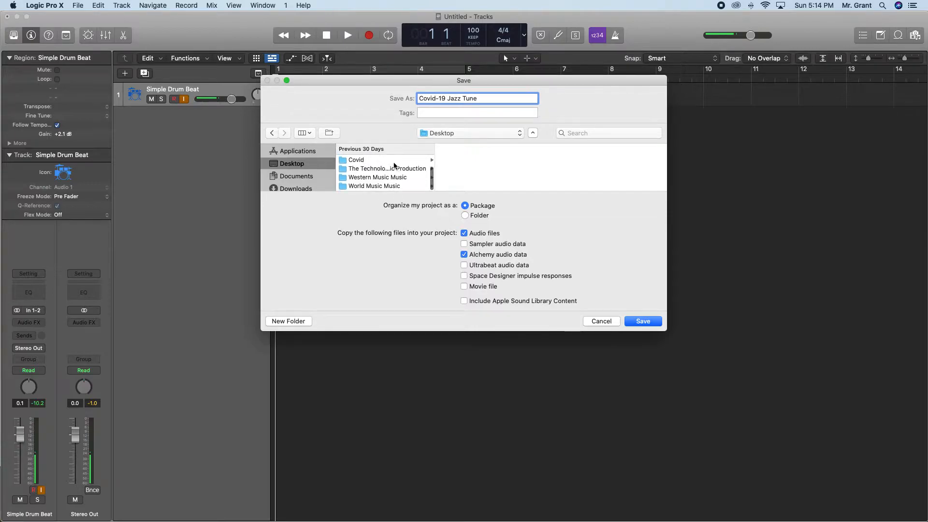
pyautogui.scroll(-1, 391, 170)
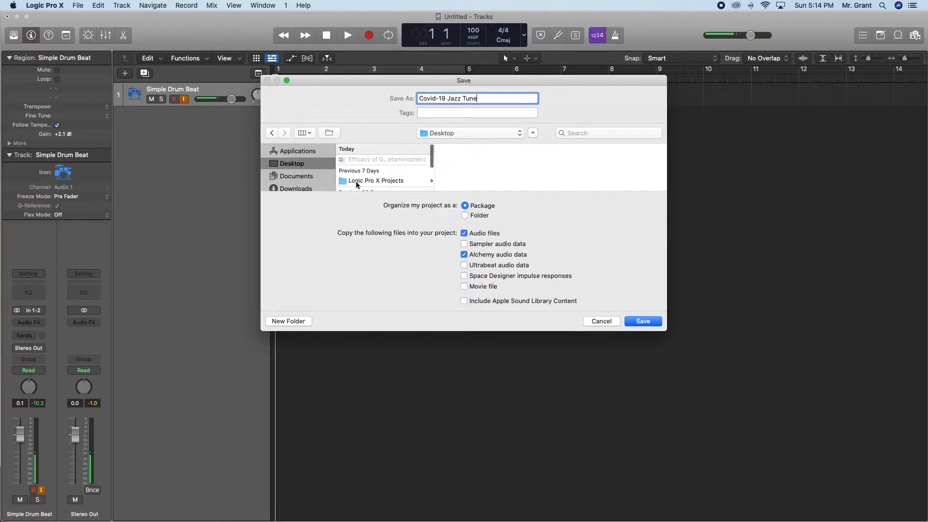
pyautogui.click(401, 181)
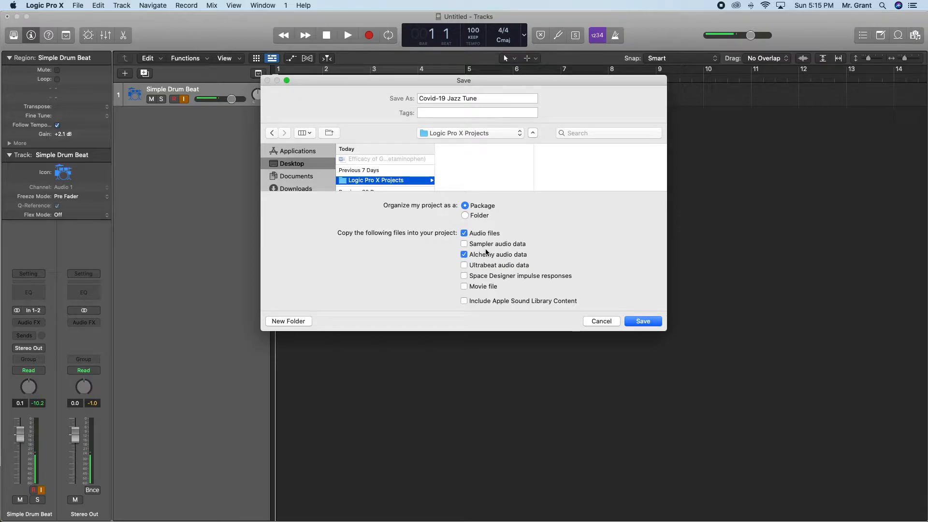
# Save the project with Sampler and Ultrabeat audio data copied into it, and check the saved file in Finder.
pyautogui.click(465, 244)
pyautogui.click(465, 265)
pyautogui.click(648, 322)
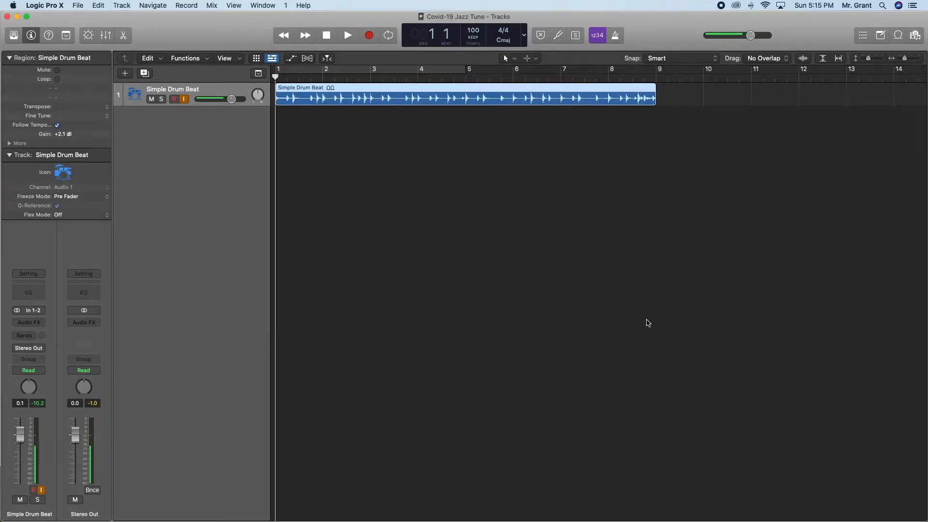
pyautogui.press('super+Tab')
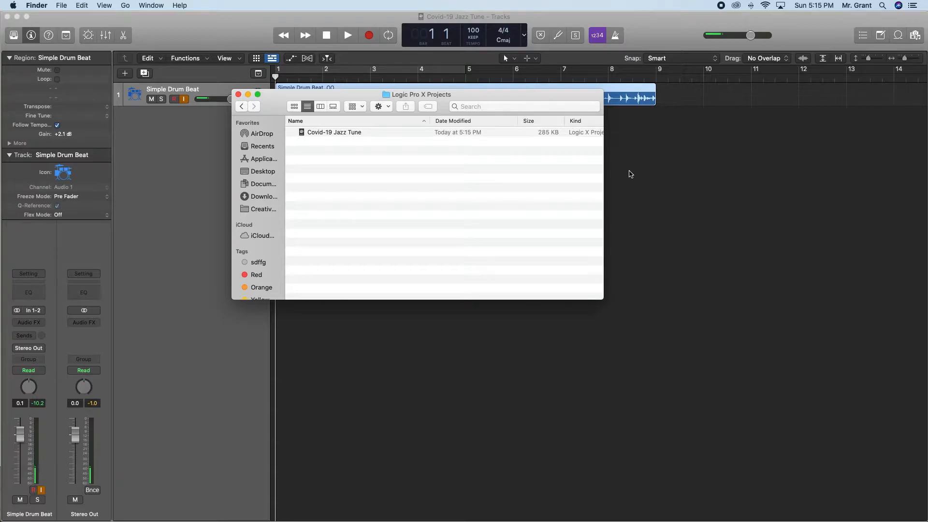
pyautogui.click(192, 170)
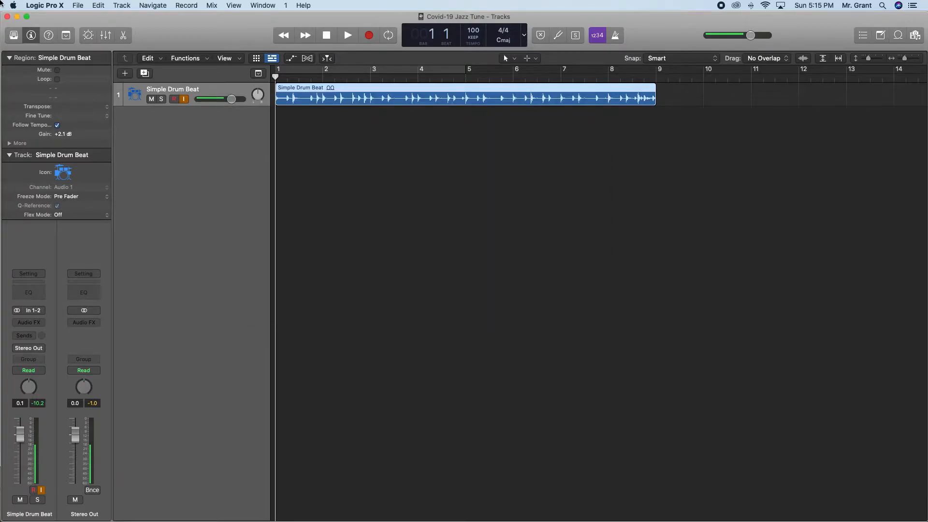
# Save the project again, organized as a folder and named "Covid-19 Jazz Tune 1", in the Logic Pro X Projects folder.
pyautogui.click(76, 6)
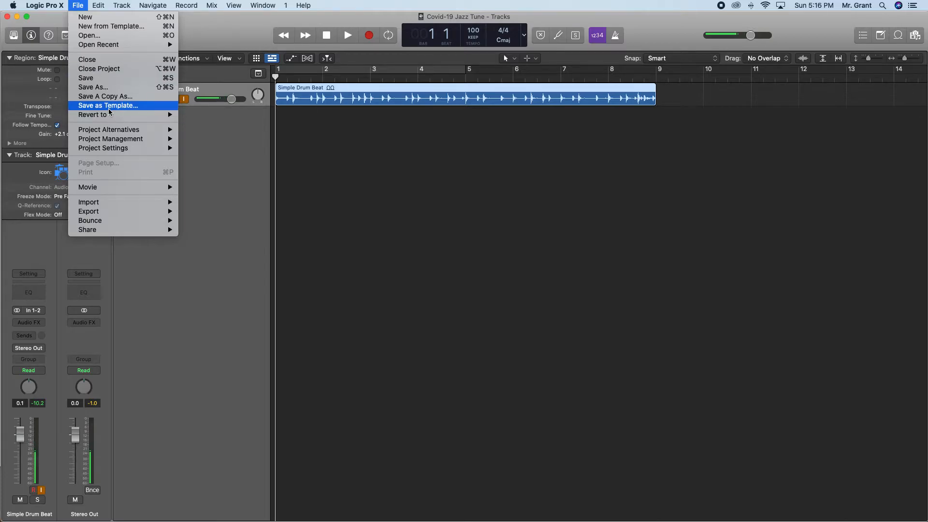
pyautogui.click(92, 80)
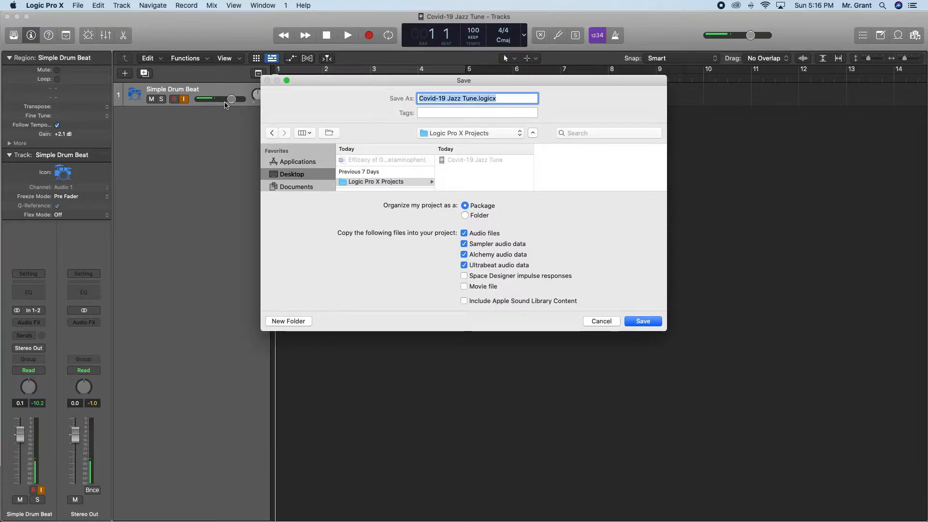
pyautogui.click(465, 216)
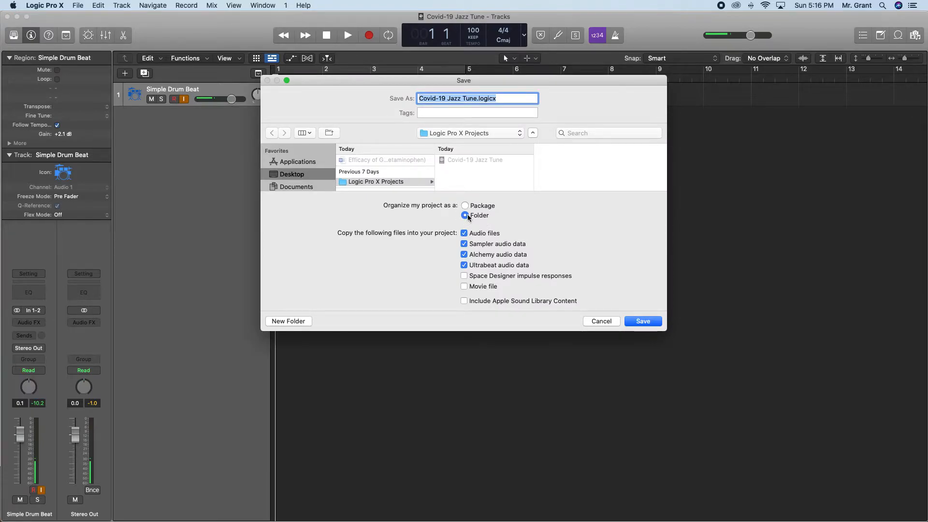
pyautogui.click(512, 99)
pyautogui.press('BackSpace')
pyautogui.press('BackSpace')
pyautogui.press('BackSpace')
pyautogui.press('BackSpace')
pyautogui.press('BackSpace')
pyautogui.press('BackSpace')
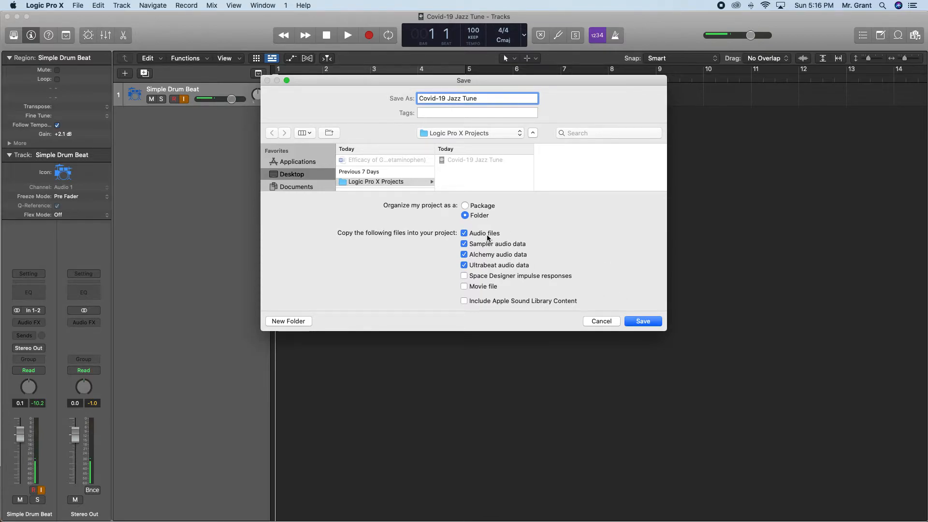
pyautogui.click(638, 321)
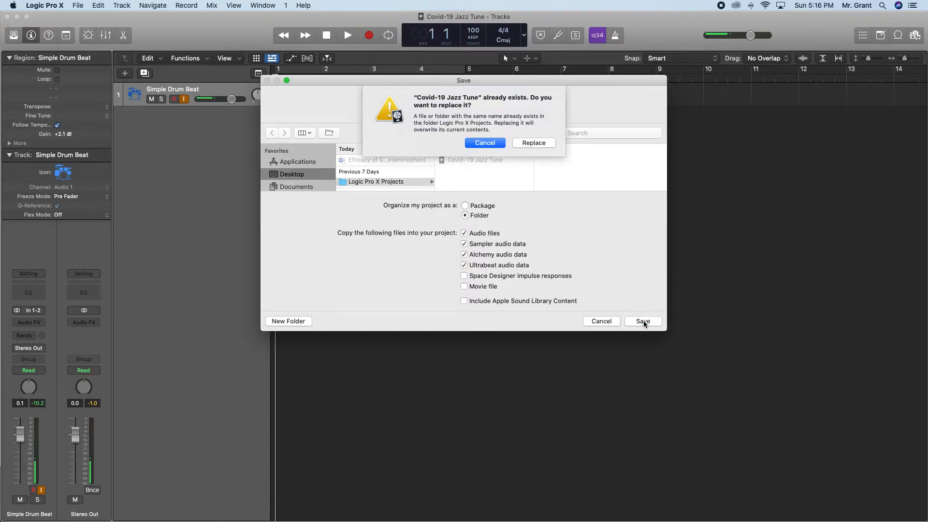
pyautogui.click(488, 141)
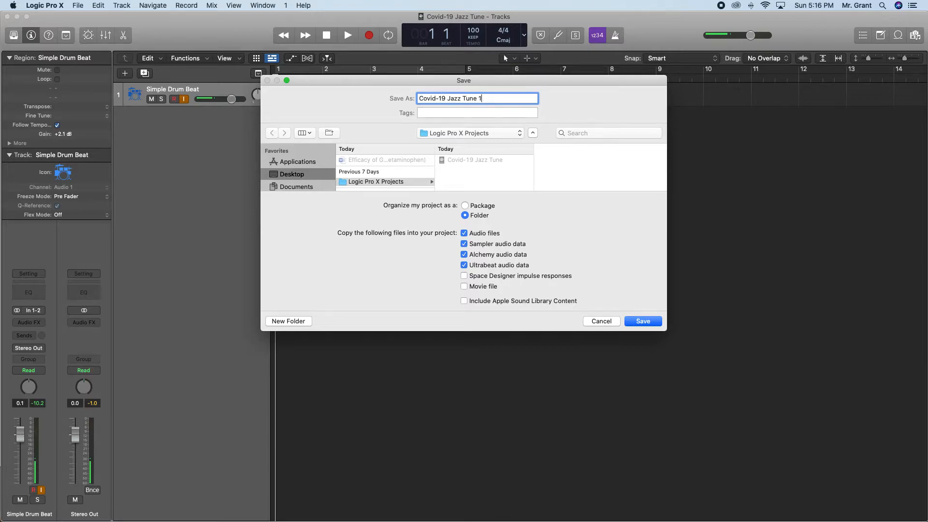
pyautogui.click(643, 322)
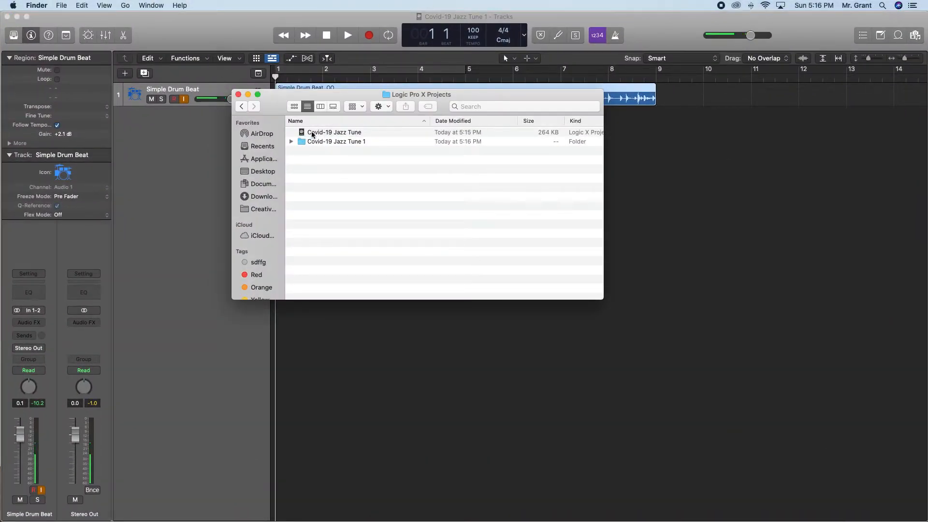
# Examine the contents of the Covid-19 Jazz Tune 1 folder and its Audio Files subfolder in Finder, and return to Logic Pro X.
pyautogui.click(291, 142)
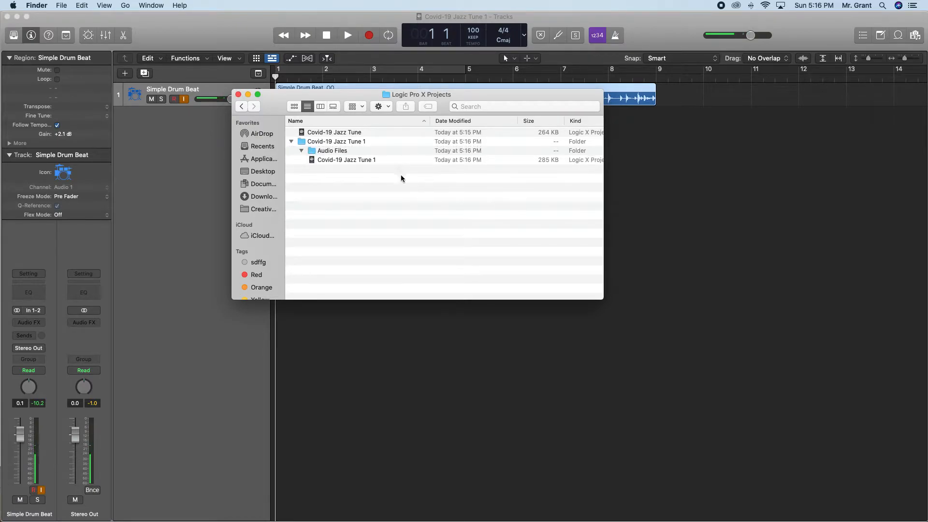
pyautogui.hscroll(1, 402, 179)
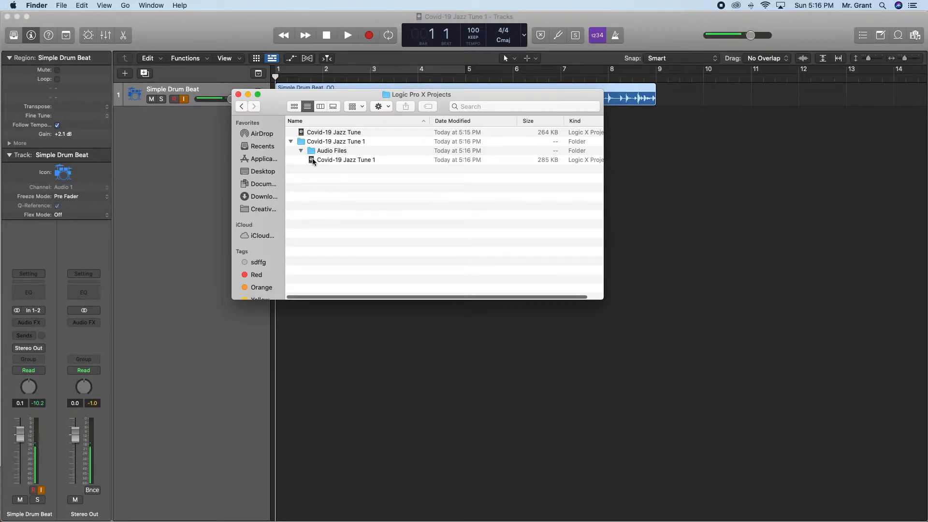
pyautogui.click(299, 150)
pyautogui.click(300, 150)
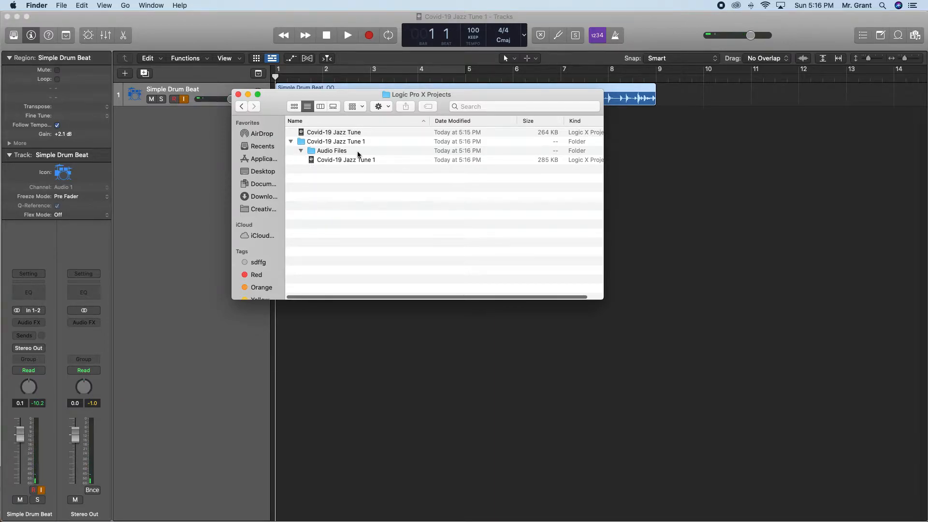
pyautogui.click(301, 150)
pyautogui.click(300, 151)
pyautogui.click(183, 146)
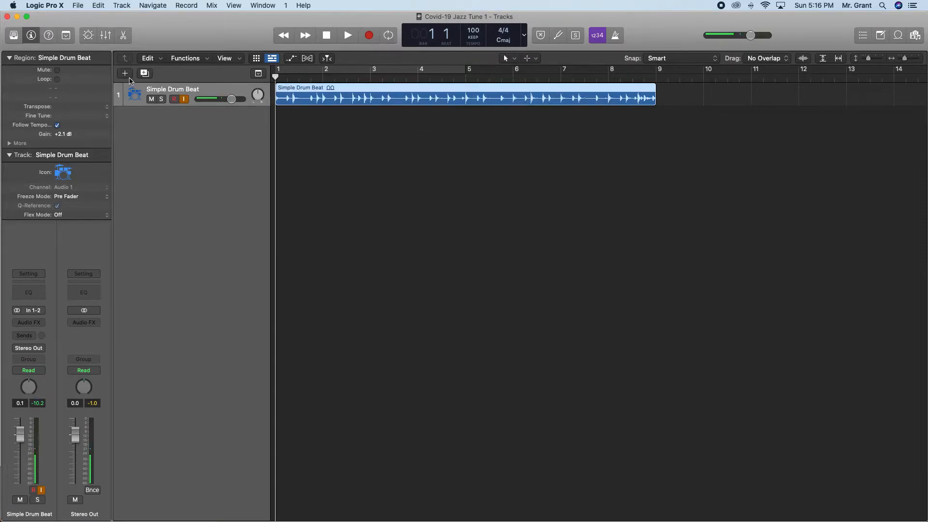
# Start adding a new audio track and review the audio device, I/O assignment, recording and general preferences.
pyautogui.click(125, 74)
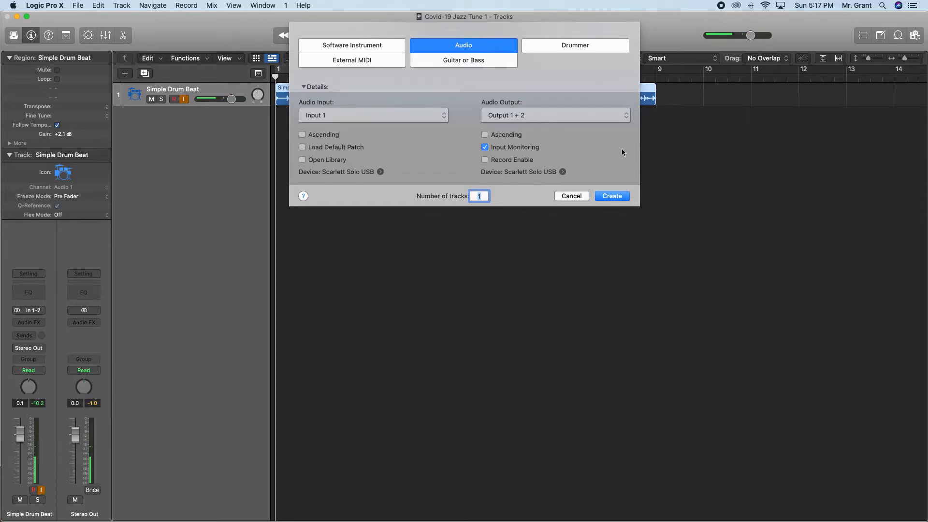
pyautogui.click(381, 172)
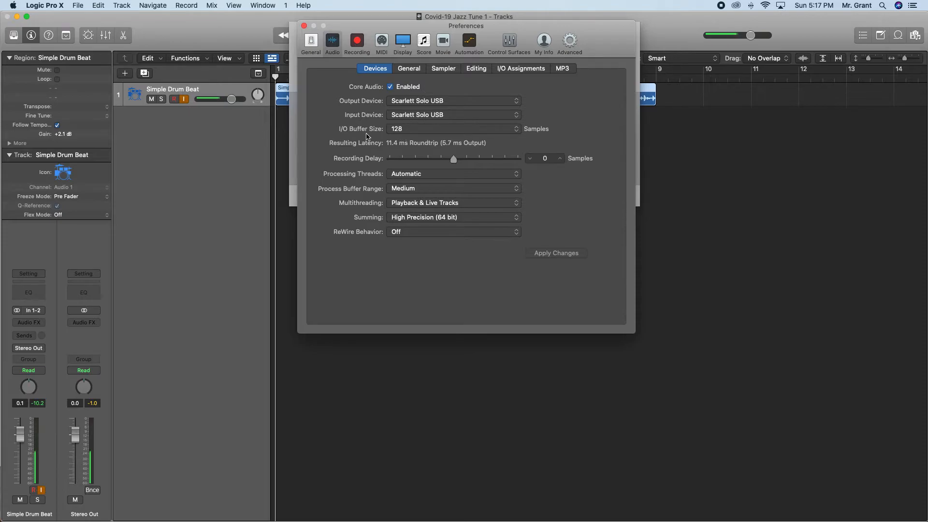
pyautogui.click(409, 68)
pyautogui.click(443, 68)
pyautogui.click(473, 70)
pyautogui.click(521, 68)
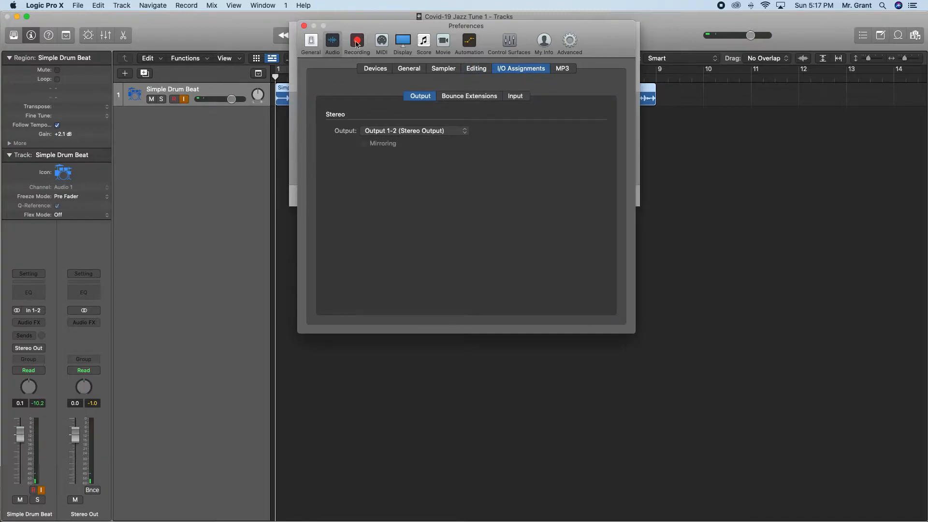
pyautogui.click(357, 41)
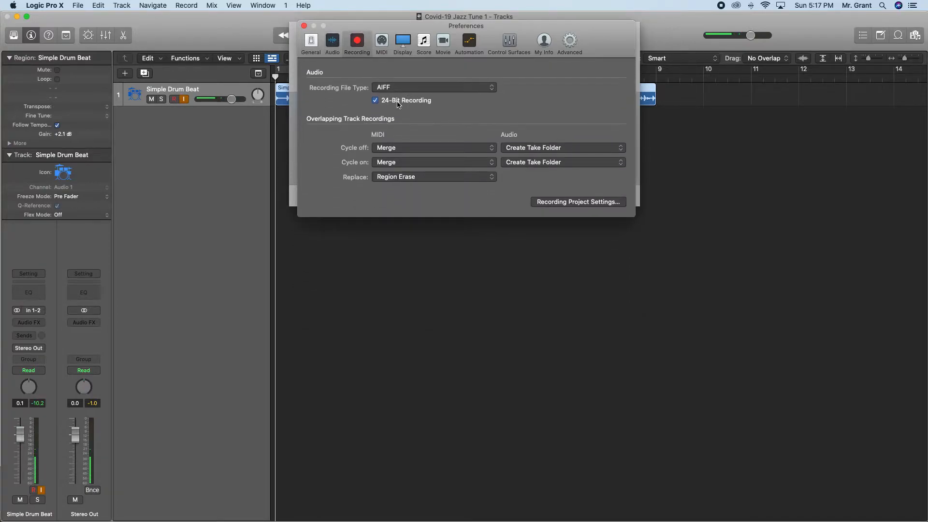
pyautogui.click(315, 44)
pyautogui.click(304, 26)
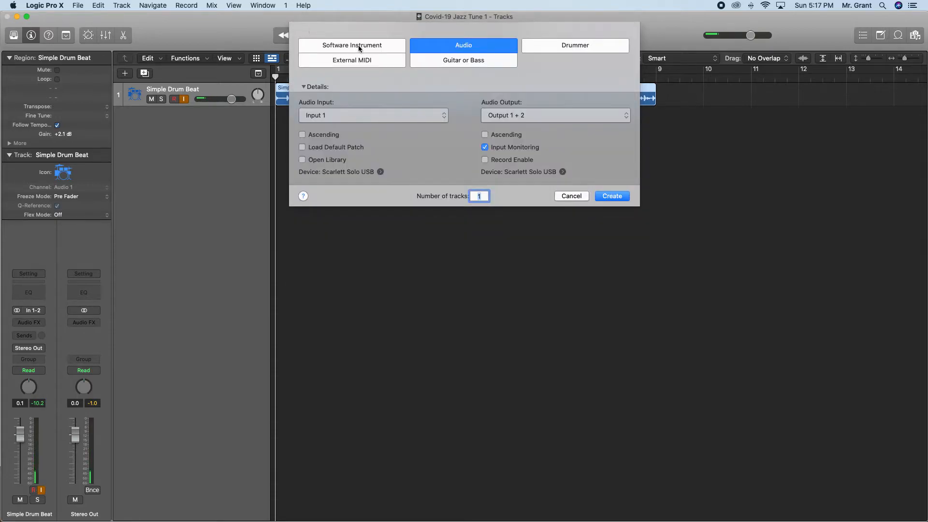
# Create one audio track on Input 1 with input monitoring, named with the player's surname followed by "- Saxophone Sample 1".
pyautogui.press('Return')
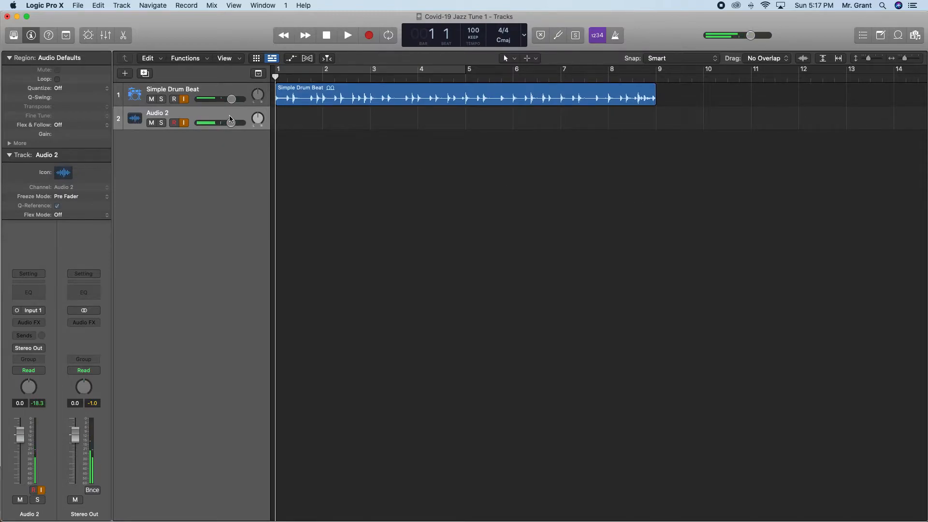
pyautogui.doubleClick(162, 114)
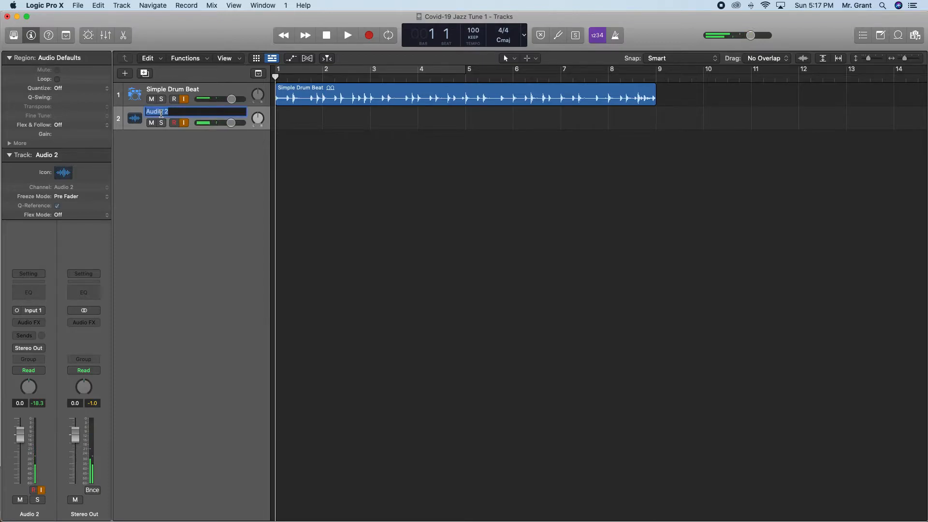
pyautogui.write('Grant')
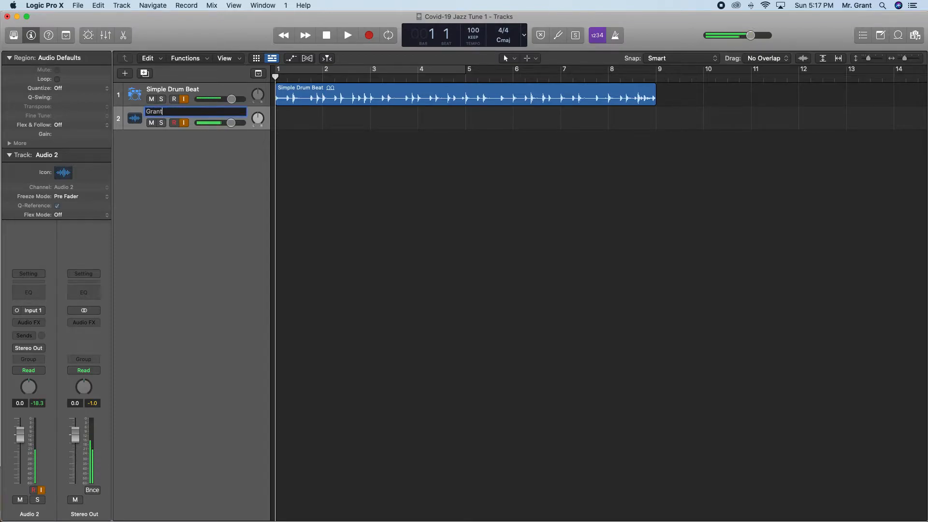
pyautogui.write(' - Saxophone Sample 1')
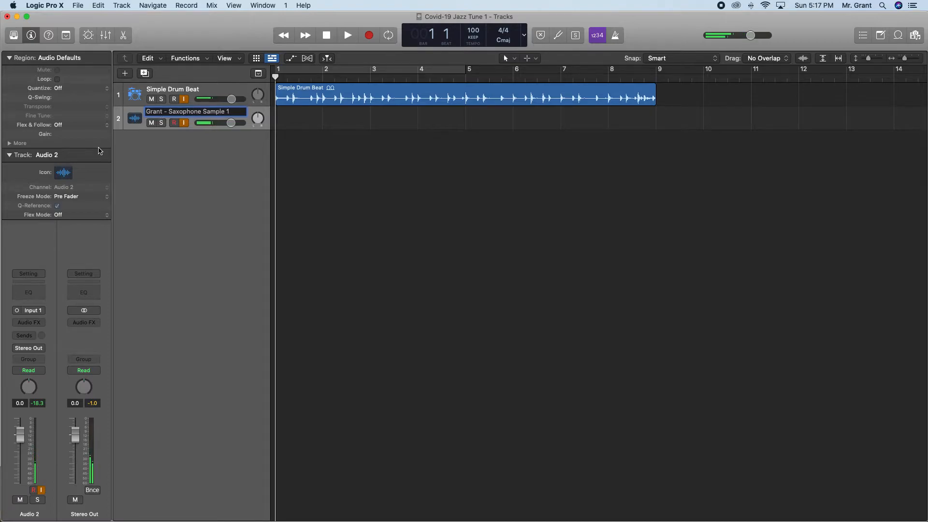
pyautogui.press('Return')
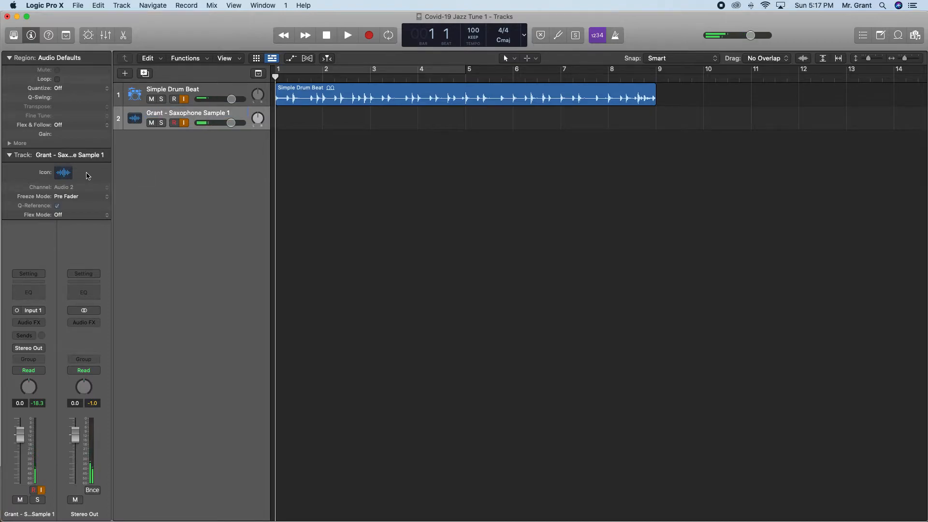
# Change the saxophone track's icon to a golden saxophone from the Wind category.
pyautogui.rightClick(137, 118)
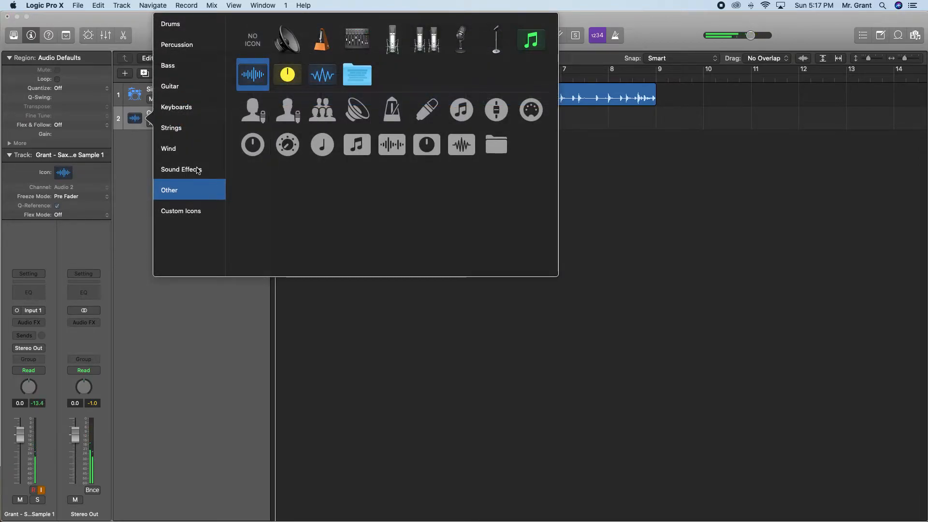
pyautogui.click(178, 149)
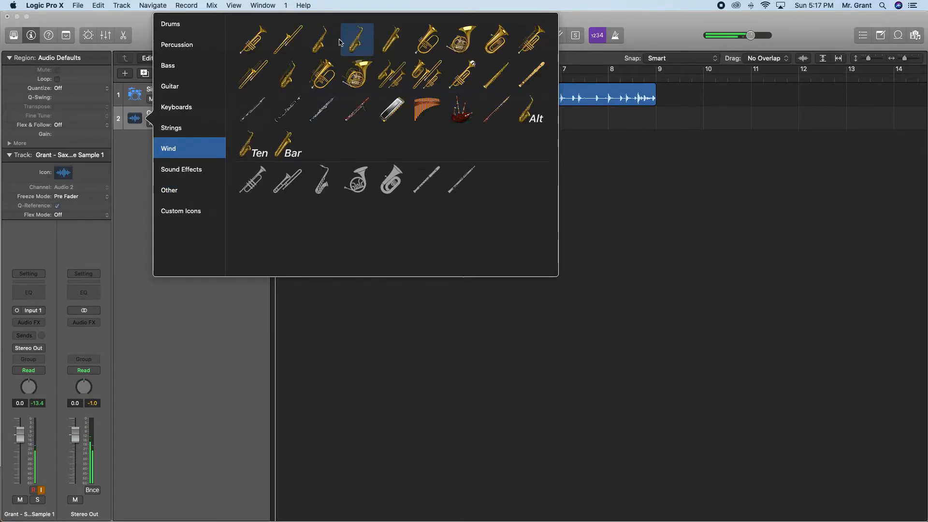
pyautogui.click(356, 40)
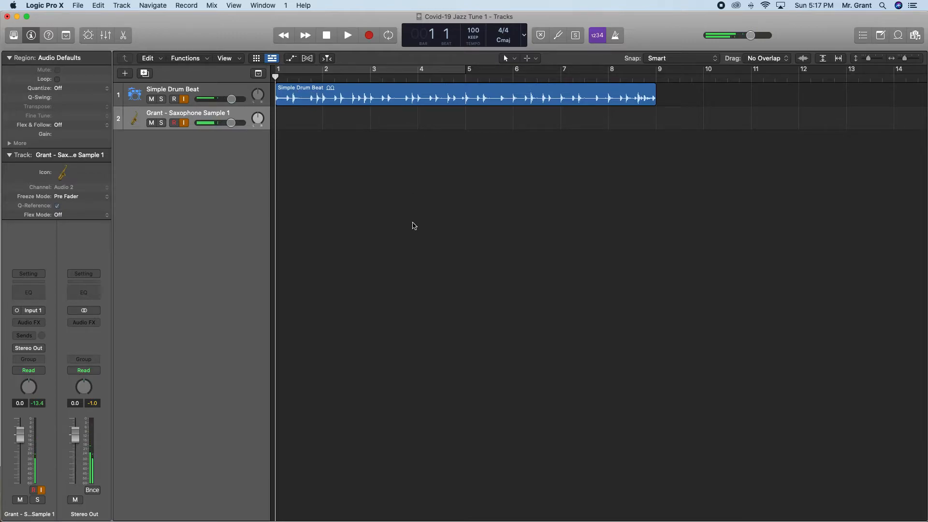
# Play the drum beat to listen to its level, and return the playhead to bar 1.
pyautogui.press('space')
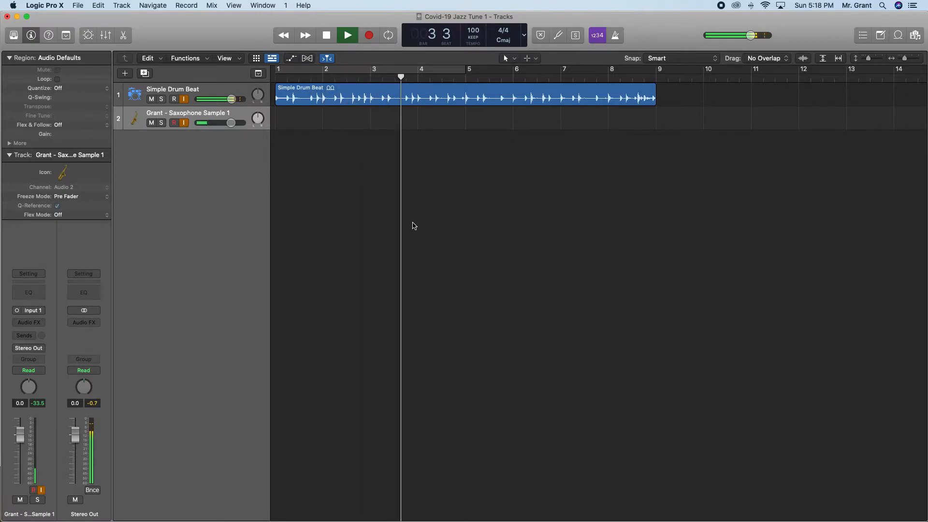
pyautogui.press('space')
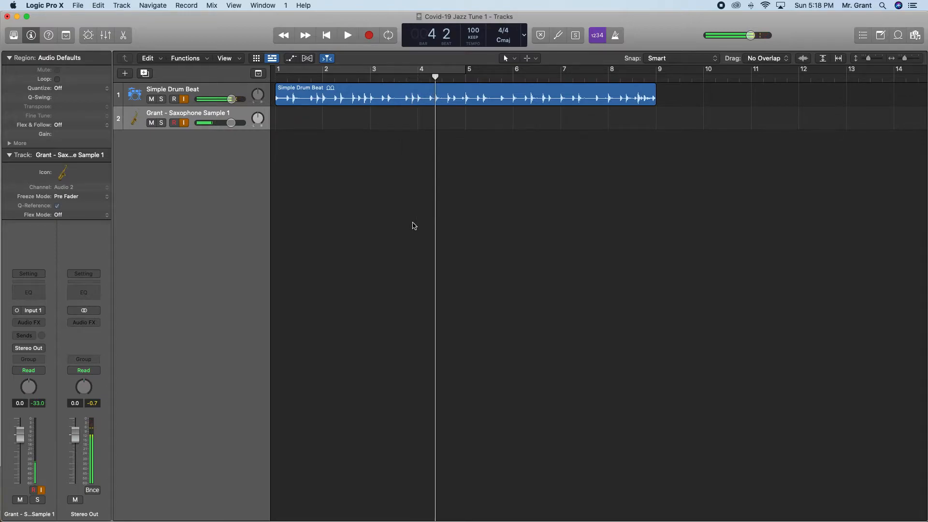
pyautogui.moveTo(436, 76); pyautogui.dragTo(275, 77)
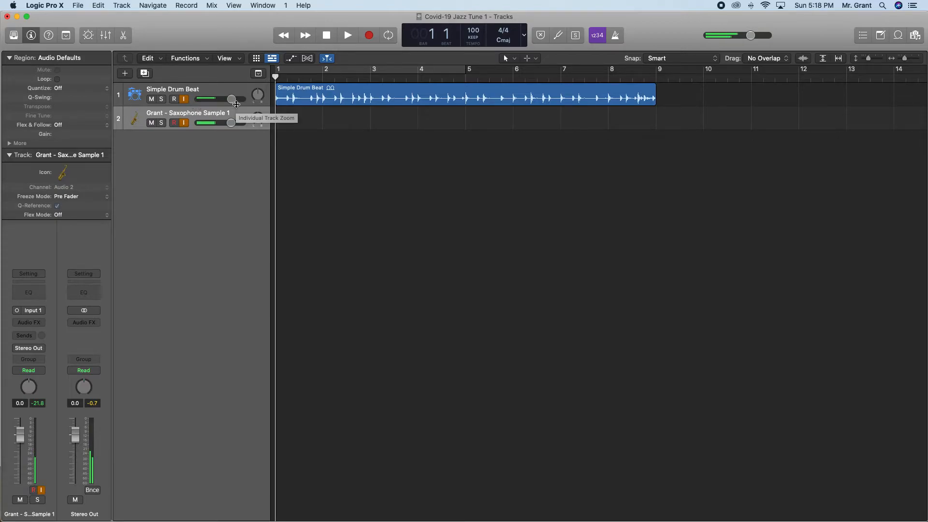
# Lower the Simple Drum Beat track's volume slightly, and play it briefly from the start to check the level.
pyautogui.moveTo(226, 103); pyautogui.dragTo(224, 100)
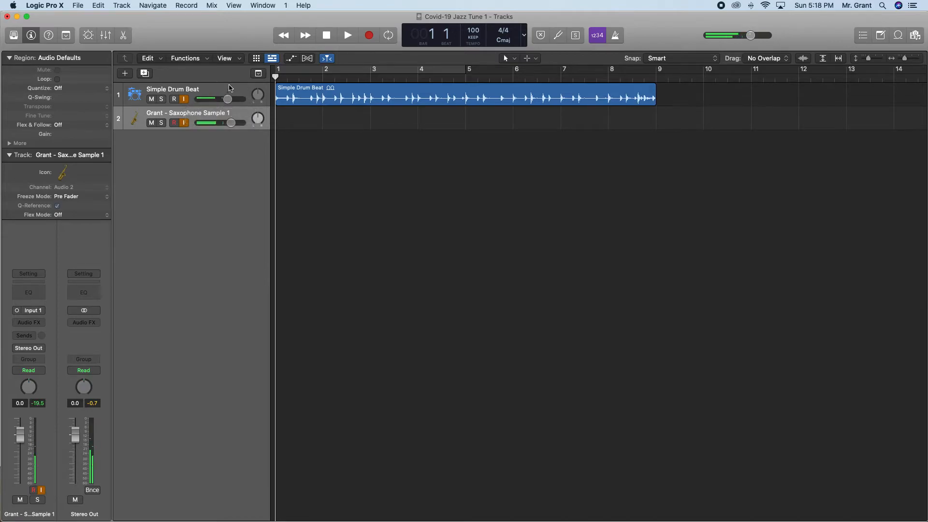
pyautogui.press('space')
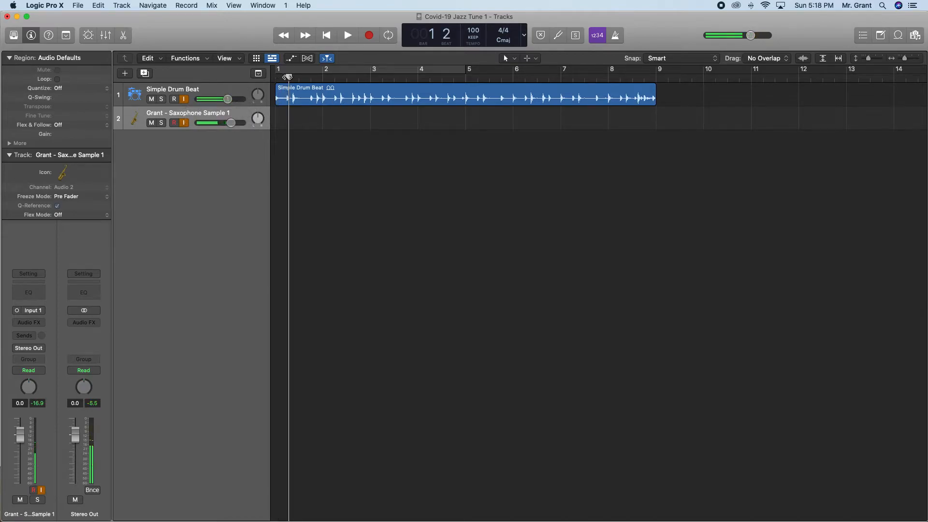
pyautogui.press('Return')
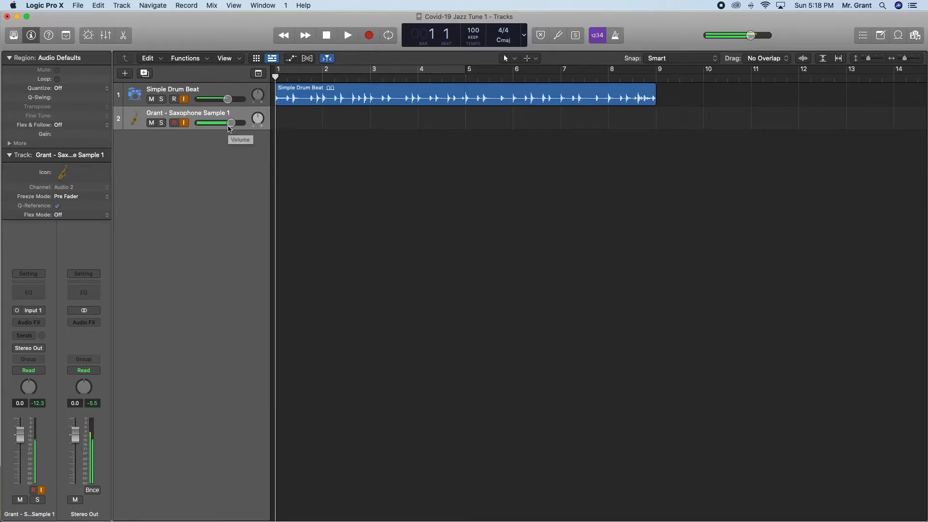
# Inspect the Audio Files and Freeze Files subfolders of the project folder in Finder, and return to Logic Pro X.
pyautogui.press('super+Tab')
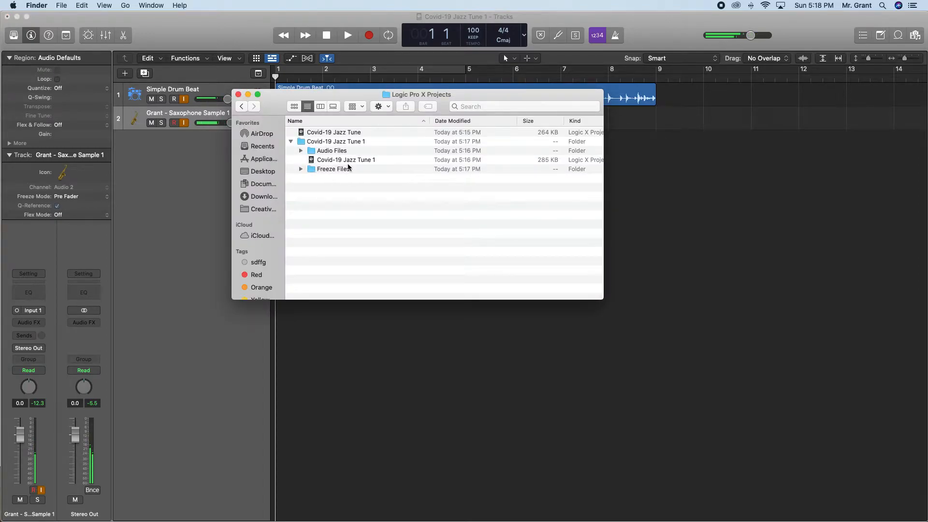
pyautogui.click(300, 150)
pyautogui.click(301, 150)
pyautogui.click(302, 169)
pyautogui.click(302, 170)
pyautogui.click(155, 244)
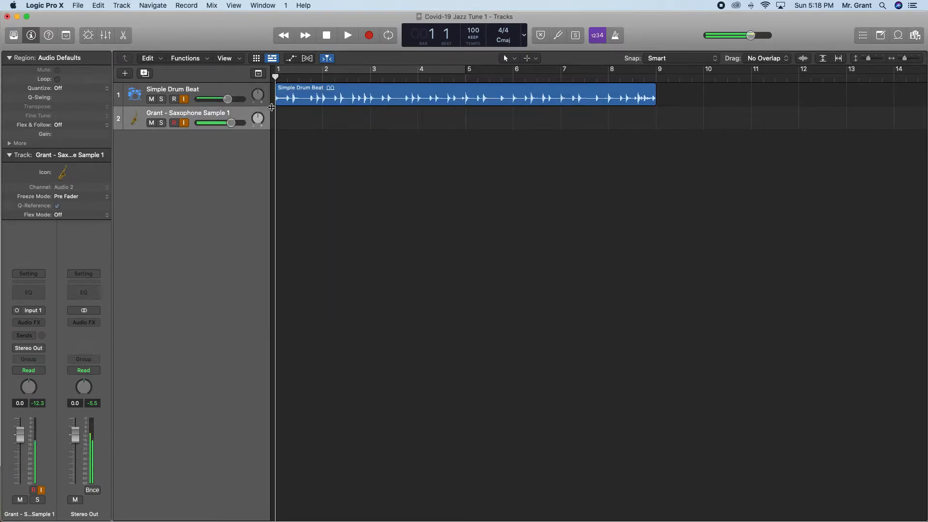
# Switch to the PowerPoint presentation and advance from the recording reminders to the Multitrack slide.
pyautogui.press('super+Tab')
pyautogui.press('super+Tab')
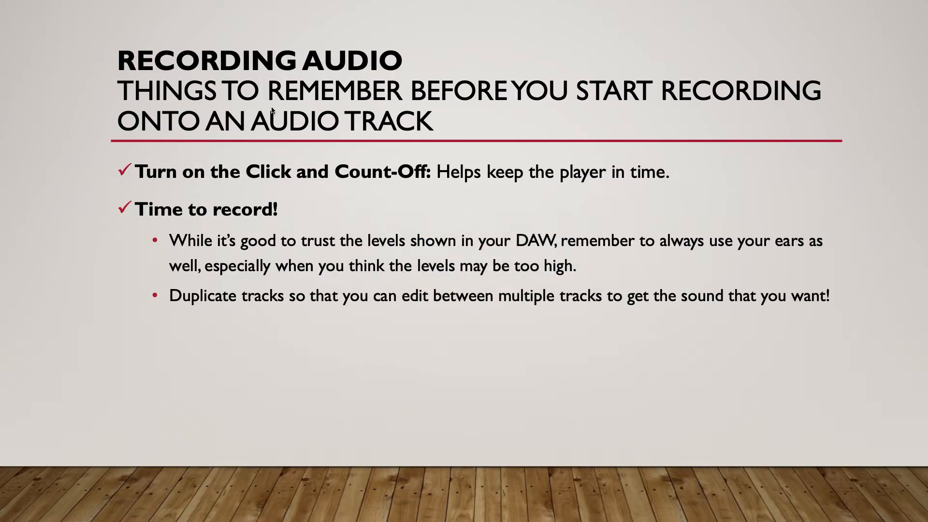
pyautogui.press('Right')
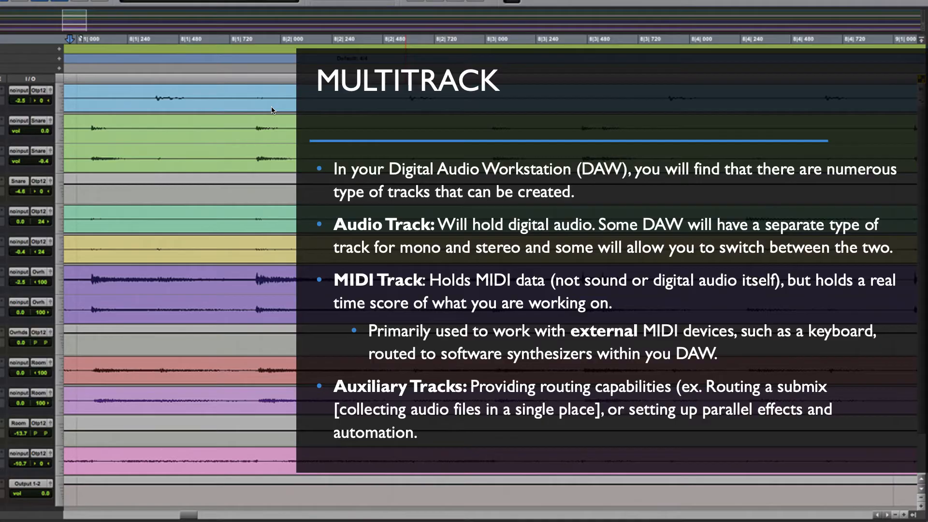
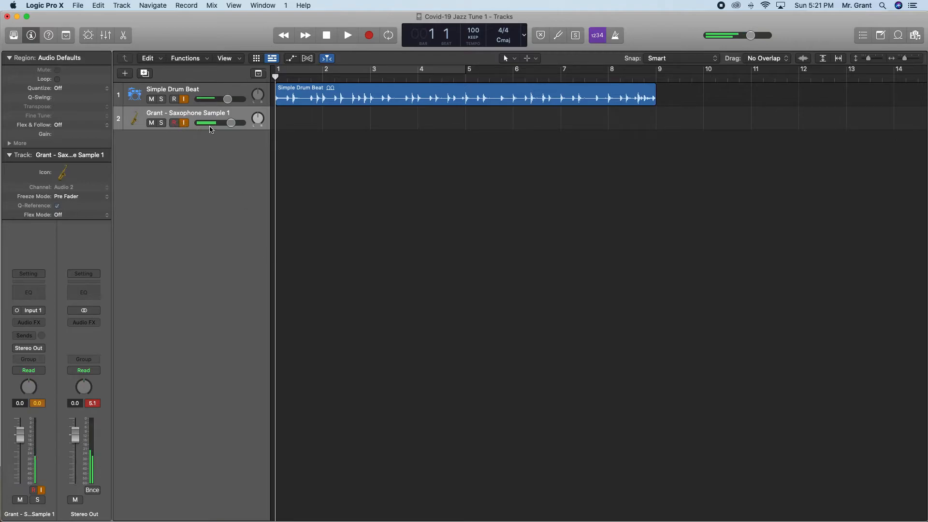
# Record a take on the first saxophone track from bar 1 to just past bar 9, and return the playhead to bar 1.
pyautogui.click(175, 125)
pyautogui.click(370, 36)
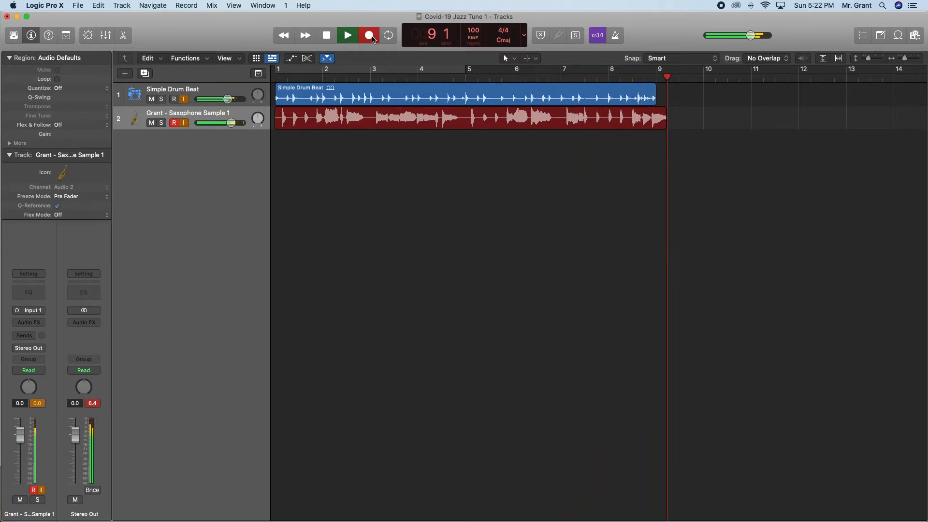
pyautogui.press('space')
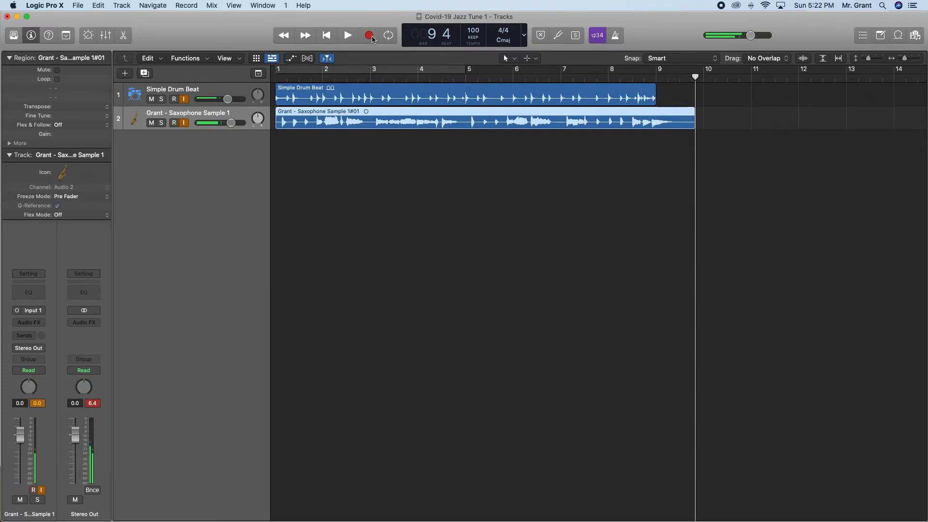
pyautogui.moveTo(696, 78); pyautogui.dragTo(275, 80)
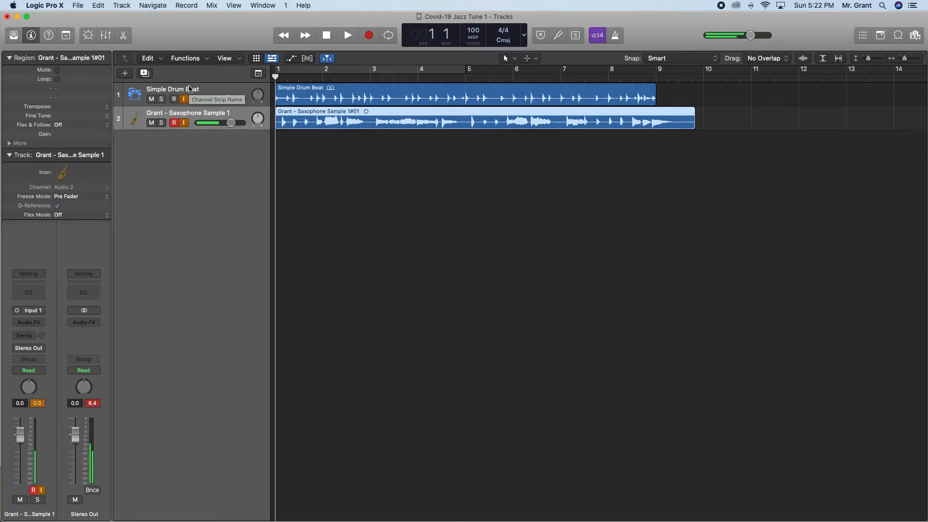
# Switch to Finder to inspect the new saxophone recording in the project's Audio Files folder, and return to Logic Pro X.
pyautogui.press('super+Tab')
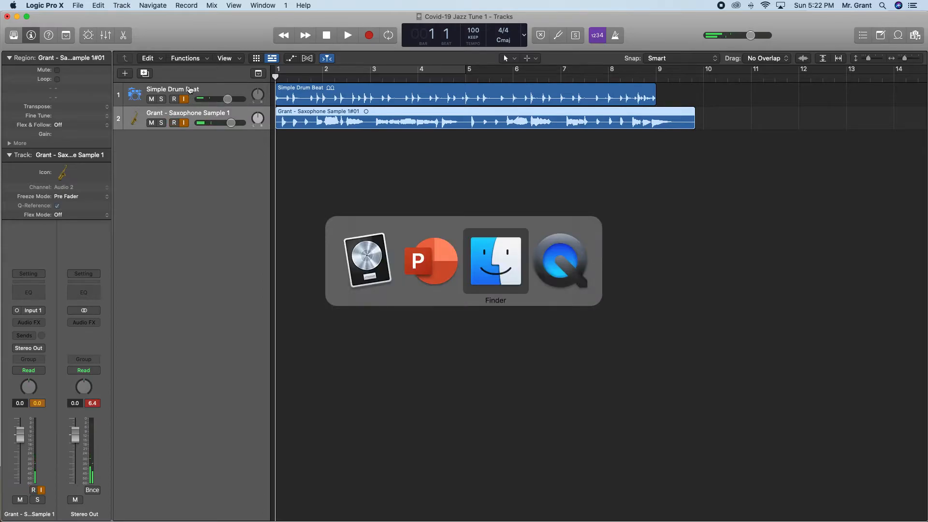
pyautogui.press('super+Tab')
pyautogui.click(301, 151)
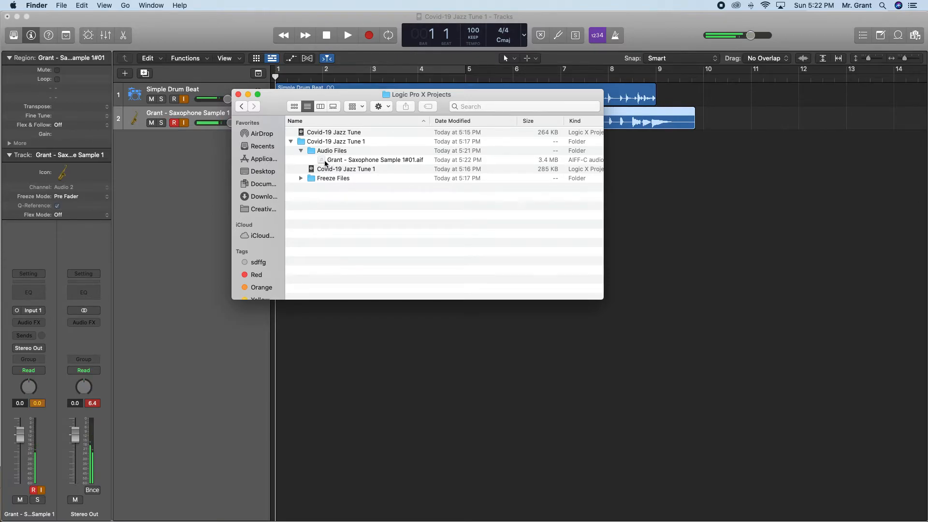
pyautogui.moveTo(327, 163); pyautogui.dragTo(345, 162)
pyautogui.click(215, 189)
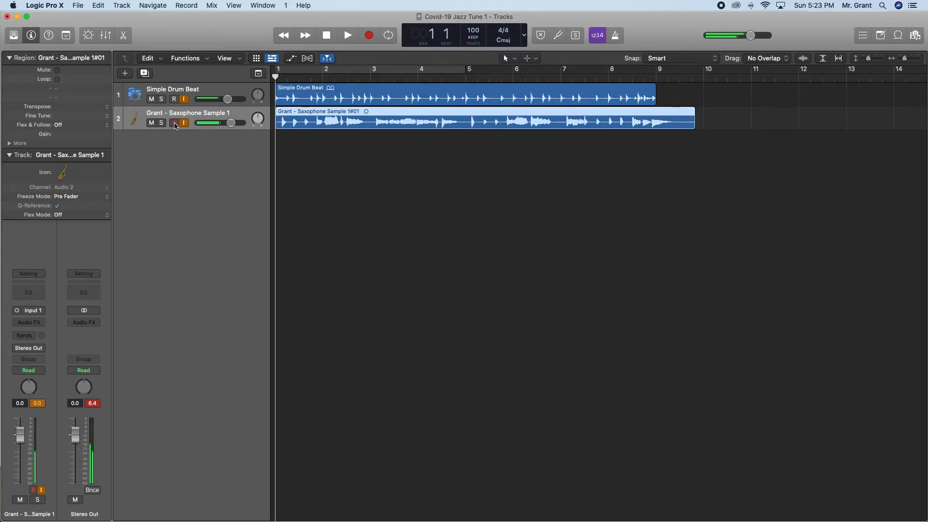
# Add an audio track using Input 1 and name it with the performer's surname followed by "- Saxophone Sample 2".
pyautogui.click(132, 74)
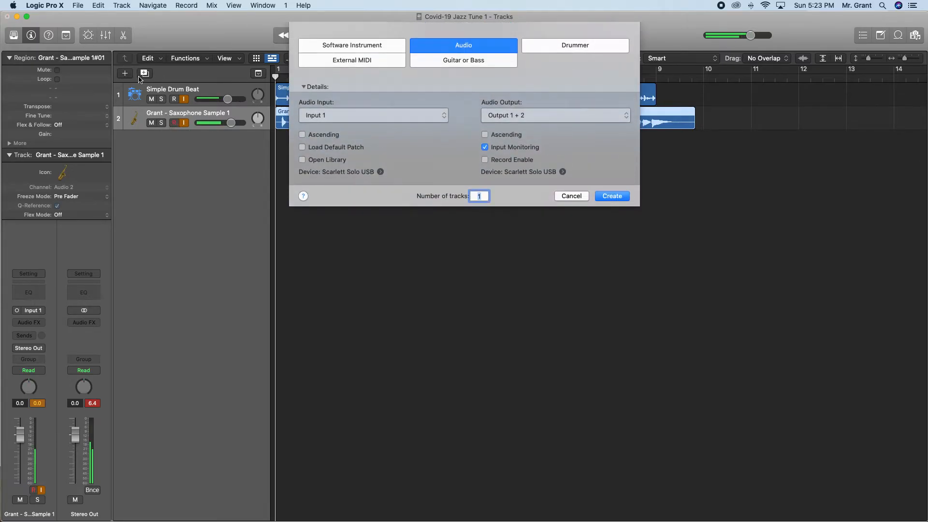
pyautogui.press('Escape')
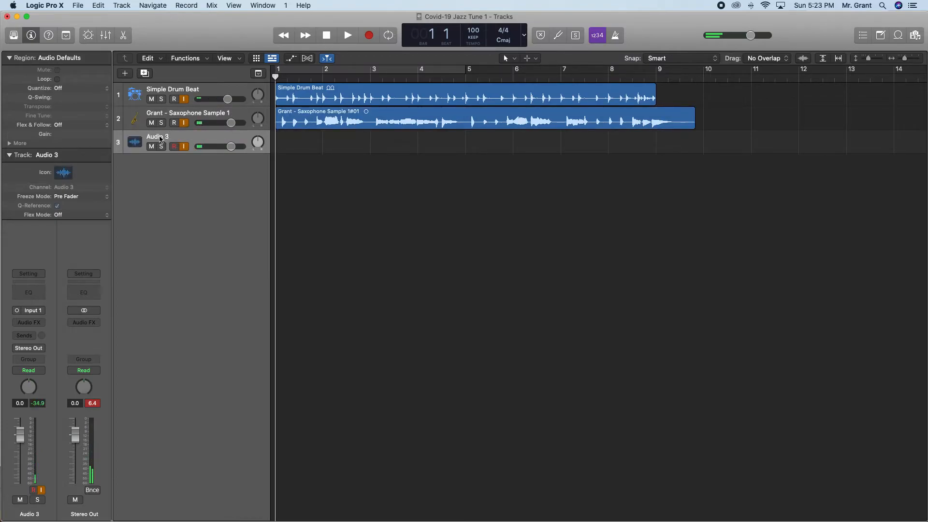
pyautogui.doubleClick(150, 137)
pyautogui.write('Grant')
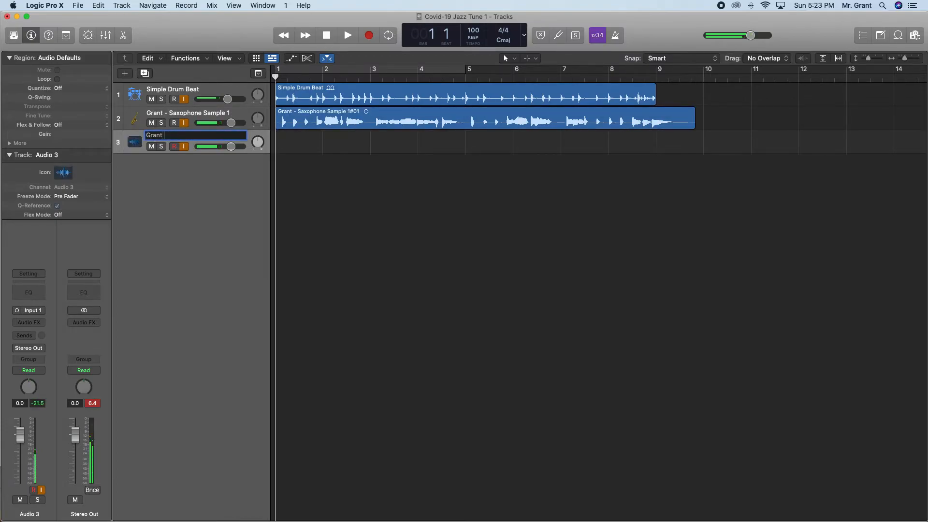
pyautogui.write(' - Saxpj[pme Sa,m')
pyautogui.press('BackSpace')
pyautogui.press('BackSpace')
pyautogui.press('BackSpace')
pyautogui.press('BackSpace')
pyautogui.press('BackSpace')
pyautogui.press('BackSpace')
pyautogui.press('BackSpace')
pyautogui.press('BackSpace')
pyautogui.press('BackSpace')
pyautogui.write('ophone Sample 2')
pyautogui.press('Return')
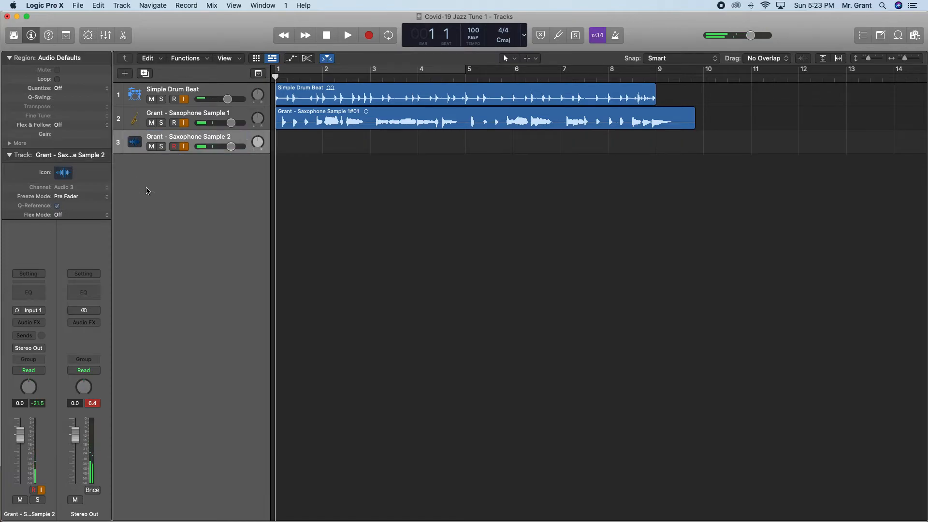
# Give the second saxophone track the saxophone icon from the Wind category.
pyautogui.click(134, 142)
pyautogui.click(170, 148)
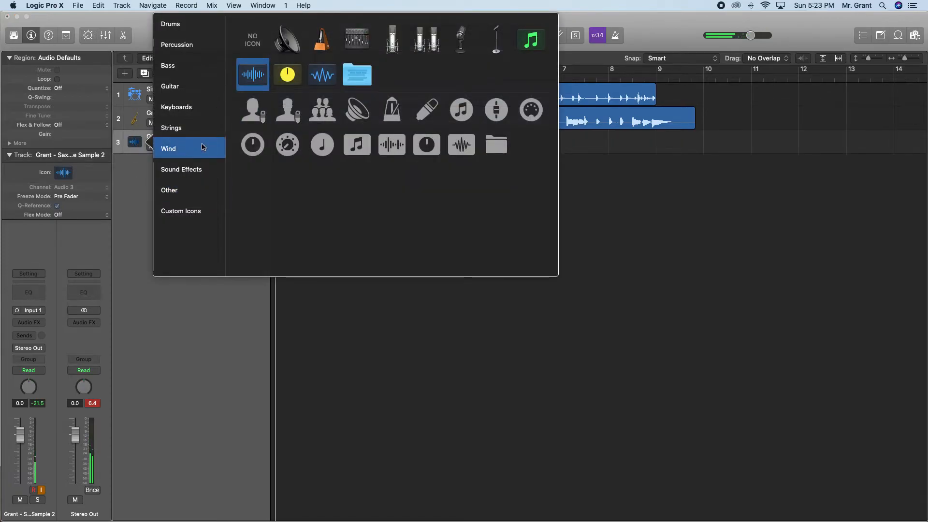
pyautogui.click(360, 42)
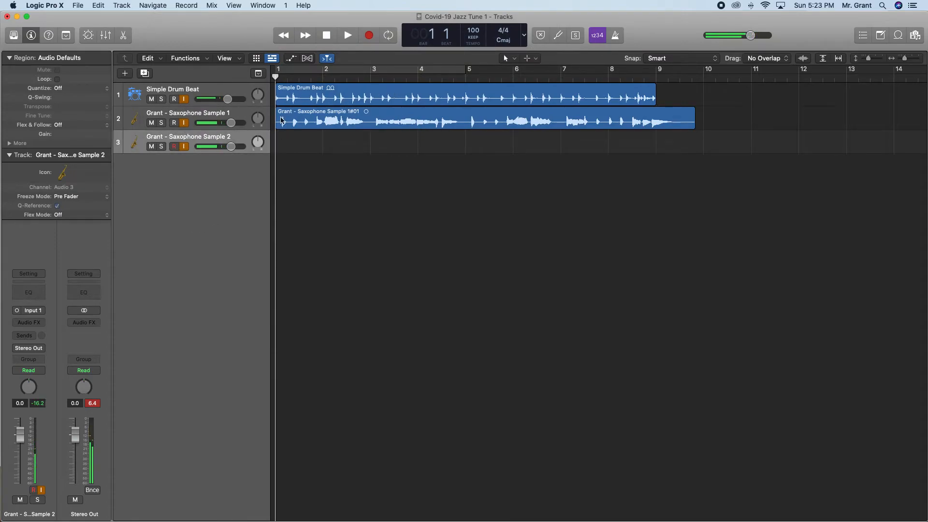
# Mute the first saxophone track and record a take on the record-enabled second saxophone track from bar 1 to past bar 10.
pyautogui.click(151, 124)
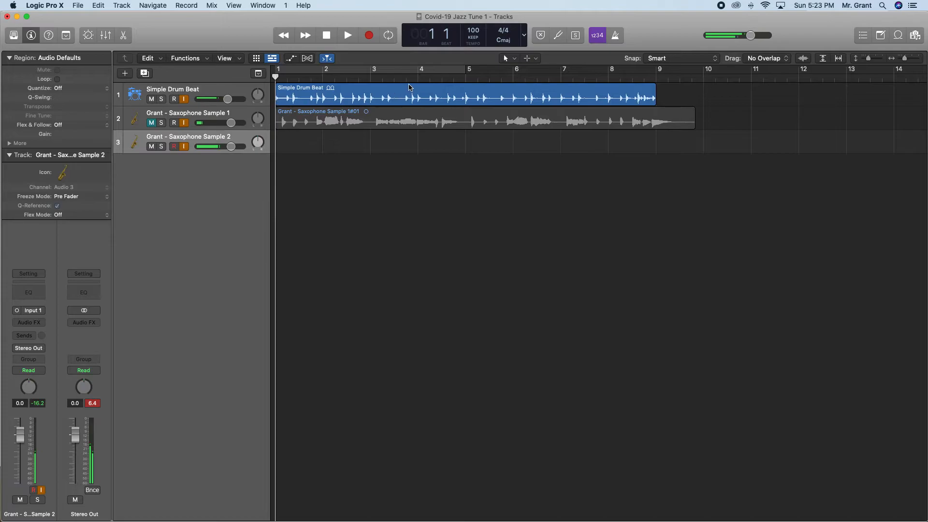
pyautogui.click(174, 146)
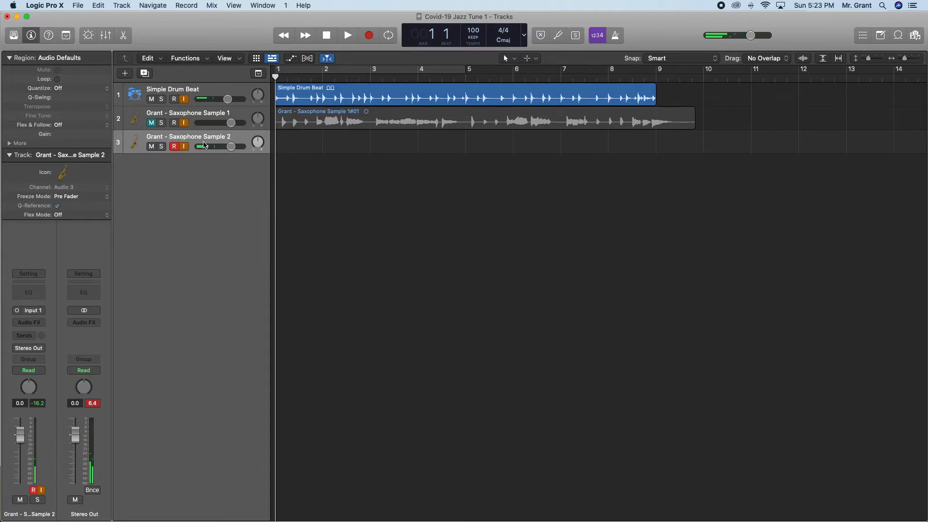
pyautogui.click(369, 35)
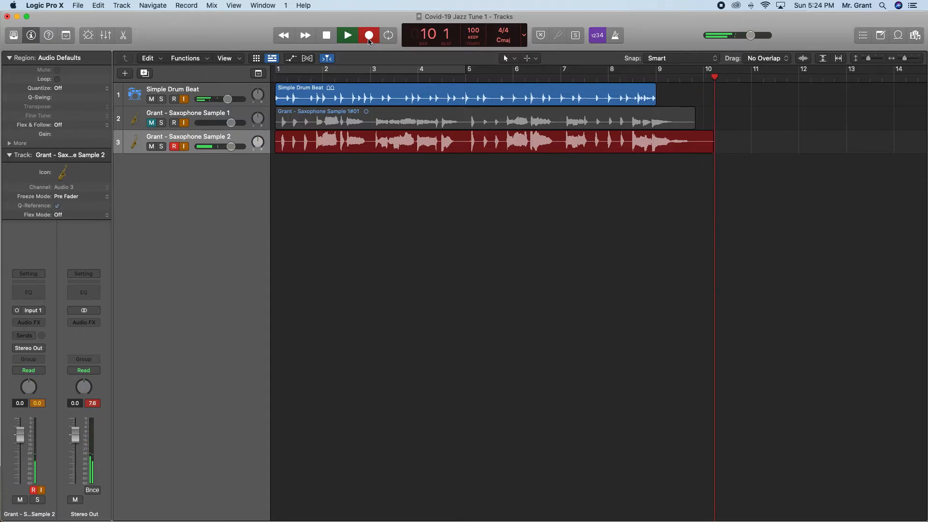
pyautogui.click(369, 37)
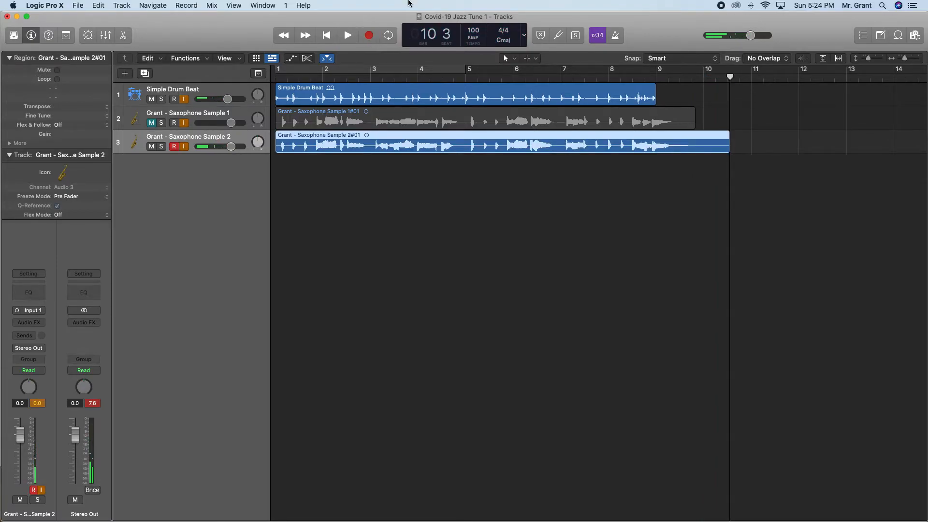
# Trim the end of the second saxophone region to about the first take's length, and unmute the first saxophone track.
pyautogui.moveTo(728, 145); pyautogui.dragTo(696, 148)
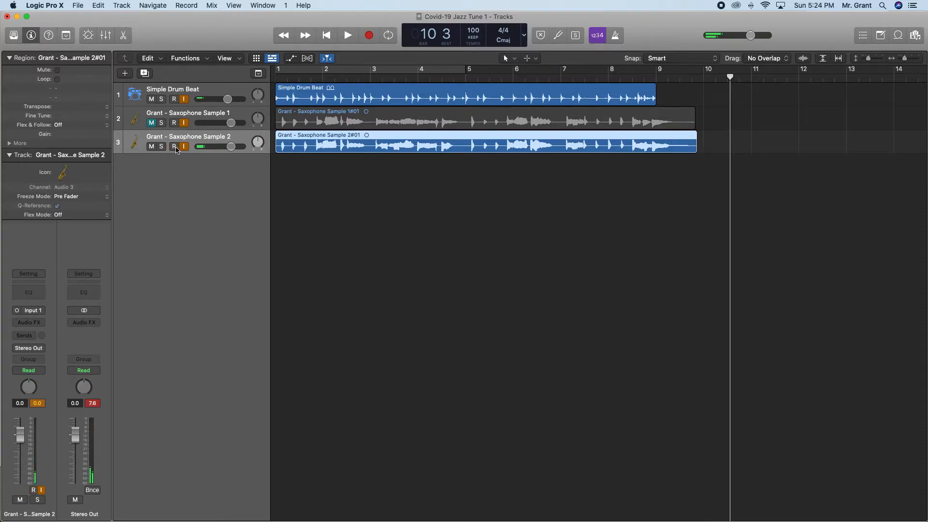
pyautogui.click(152, 123)
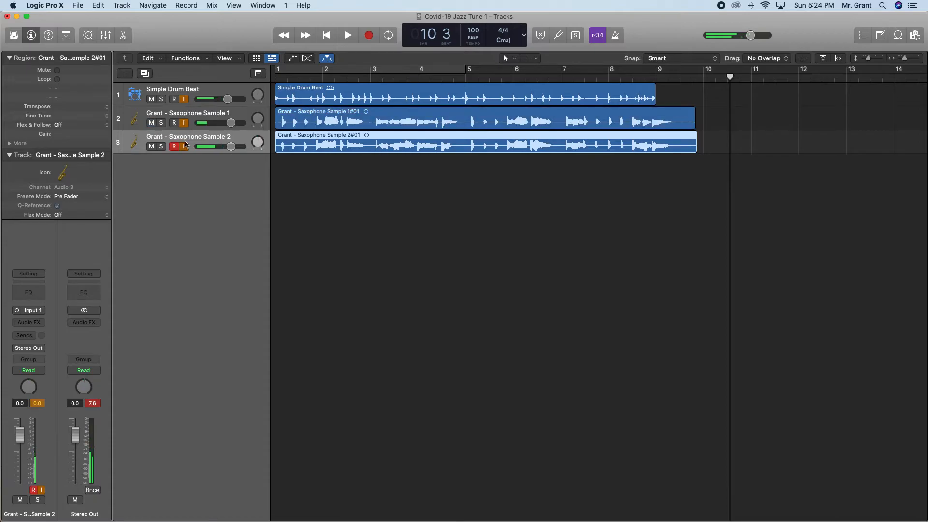
pyautogui.press('Return')
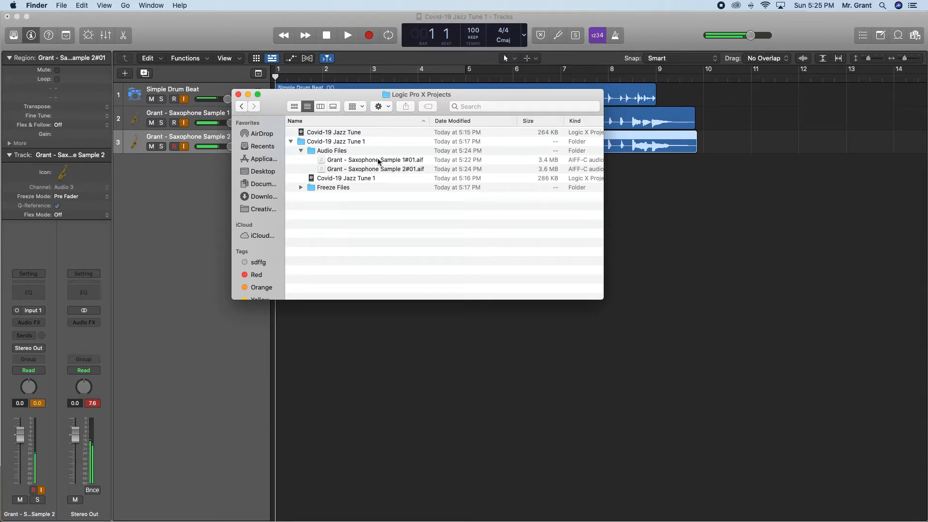
# Examine both saxophone recordings in Finder, compare the standalone project file with the project folder's contents, and return to Logic Pro X.
pyautogui.moveTo(328, 171); pyautogui.dragTo(336, 164)
pyautogui.hscroll(-1, 299, 145)
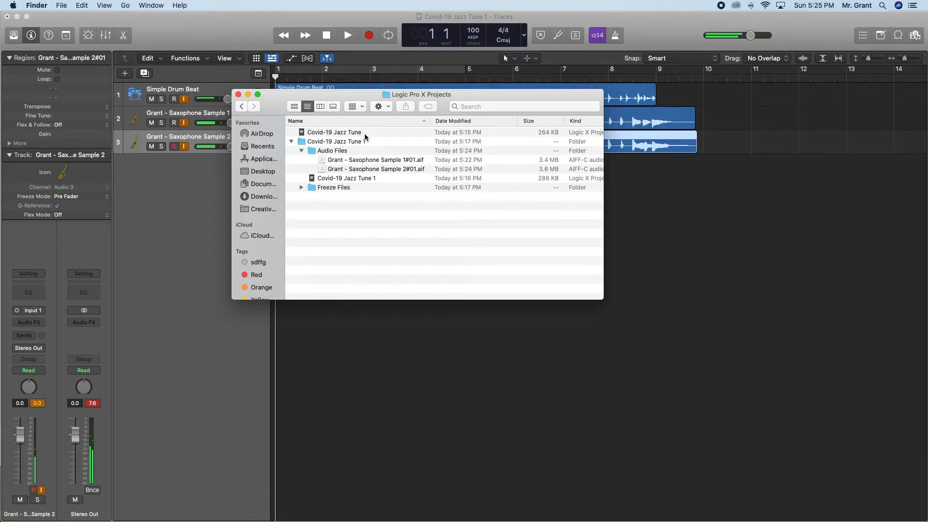
pyautogui.click(291, 141)
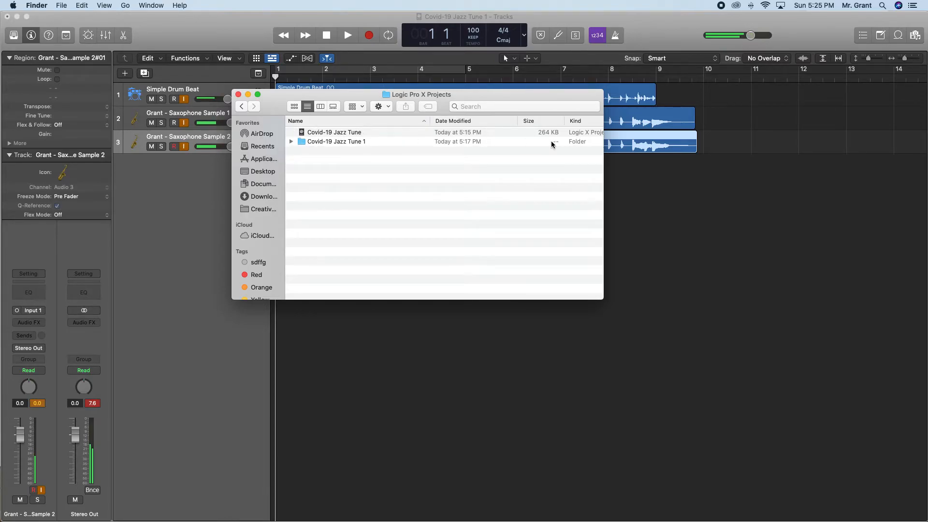
pyautogui.click(291, 142)
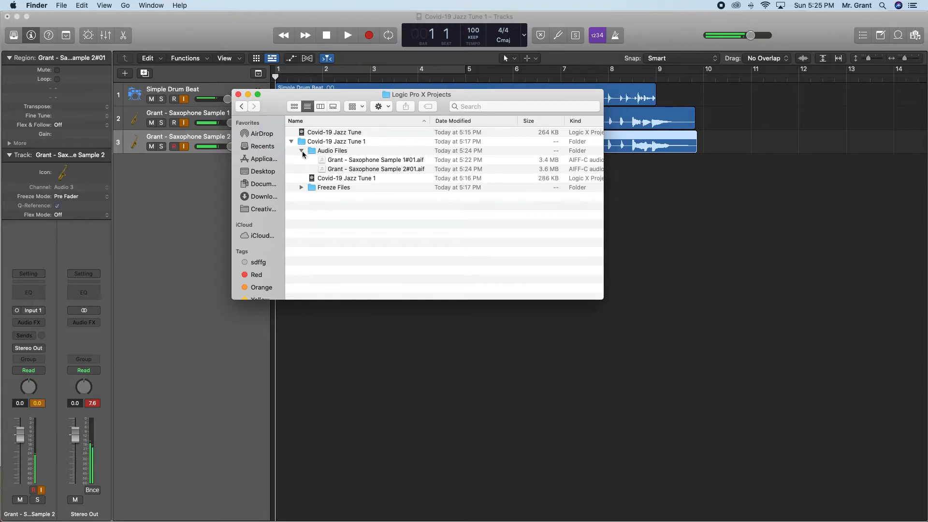
pyautogui.click(291, 141)
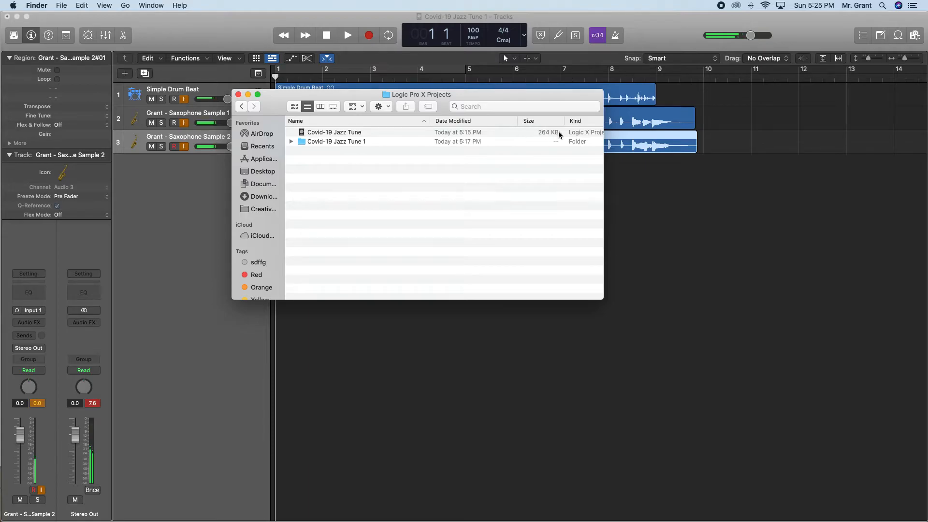
pyautogui.click(292, 143)
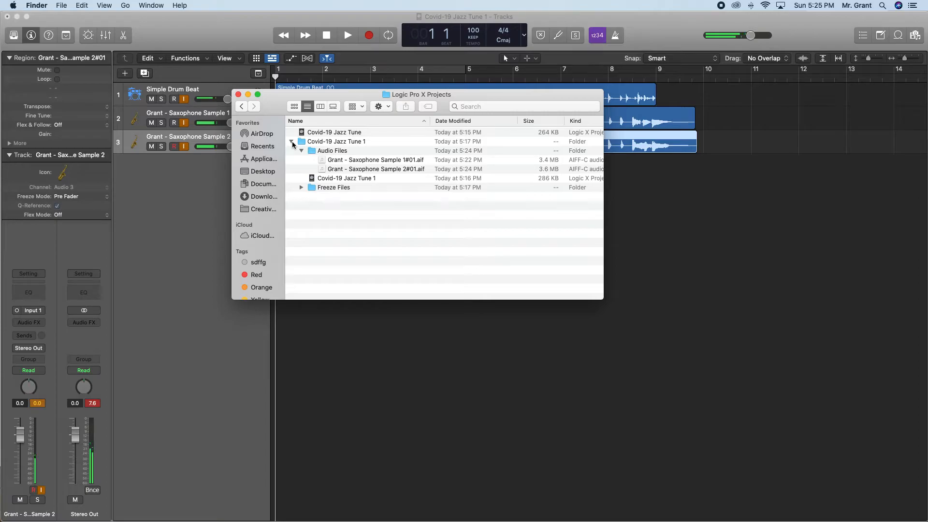
pyautogui.click(291, 142)
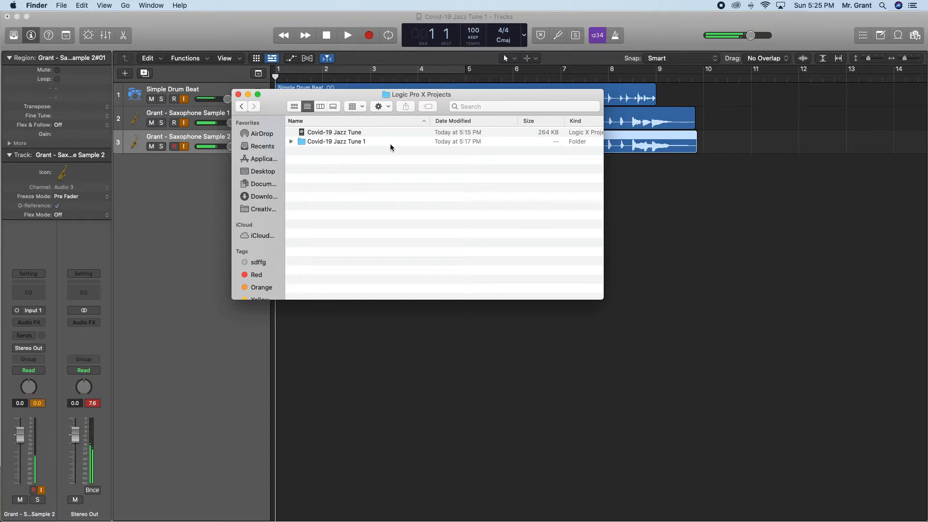
pyautogui.hotkey('ctrl', 'Up')
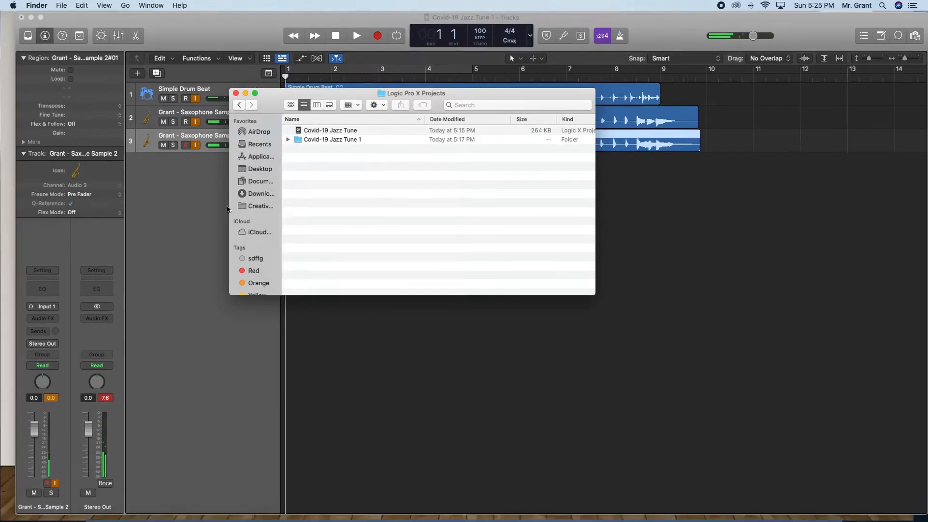
pyautogui.click(325, 354)
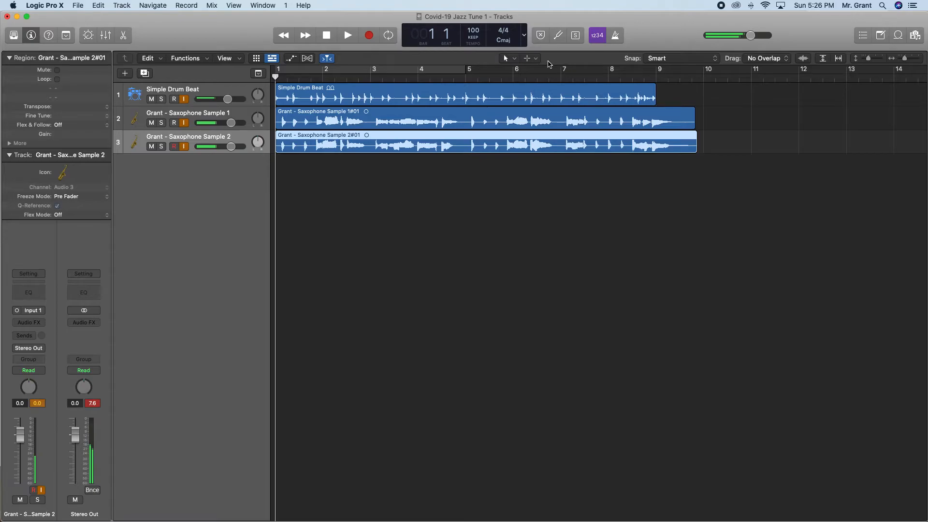
# Magnify the waveform at bar 3 of the first saxophone region with the Zoom Tool.
pyautogui.click(515, 58)
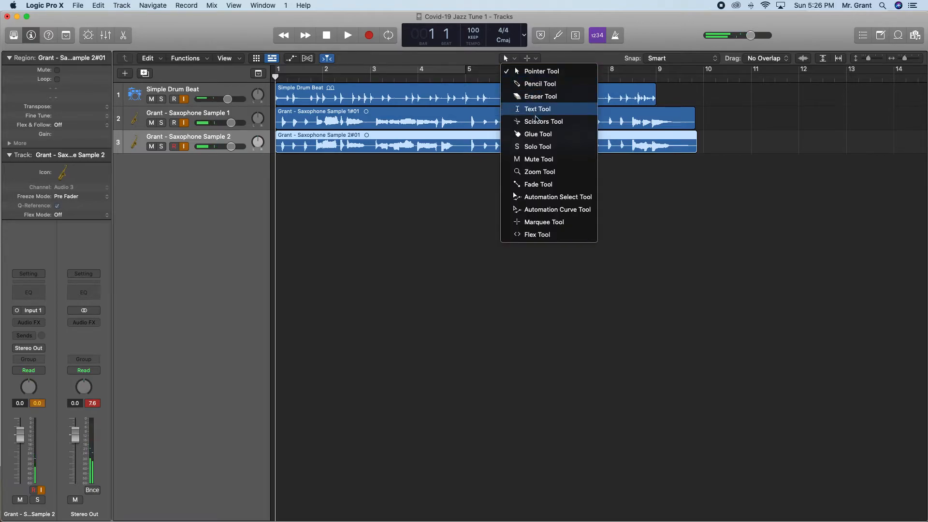
pyautogui.click(533, 172)
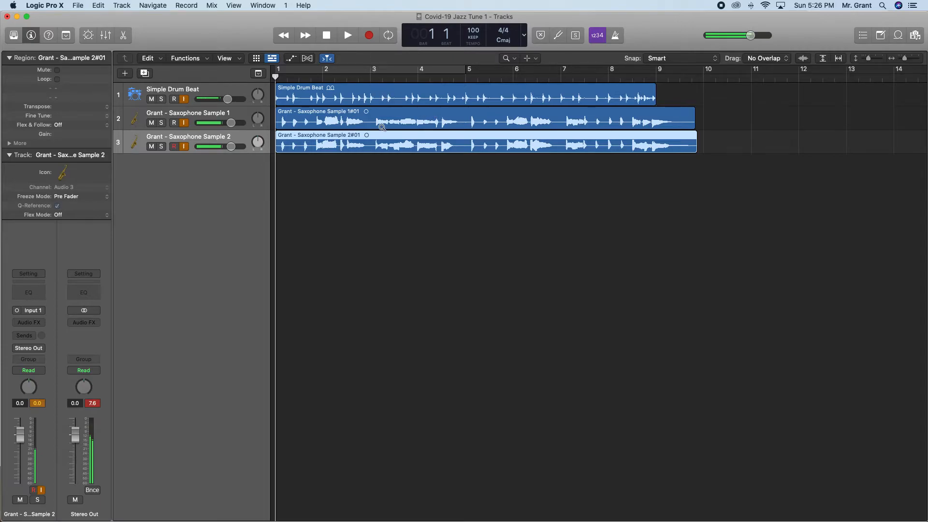
pyautogui.moveTo(375, 119); pyautogui.dragTo(396, 128)
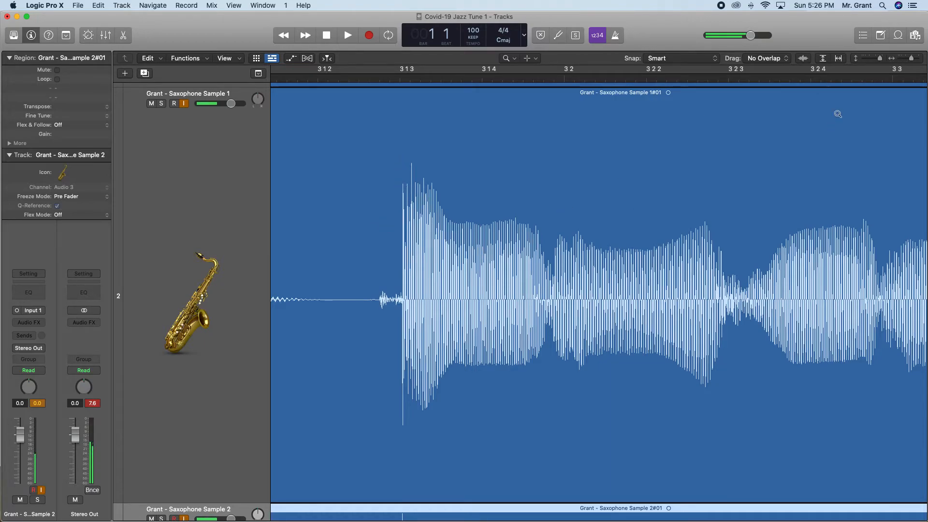
# Adjust the vertical and horizontal zoom until all three tracks' regions fit in the timeline from bar 1.
pyautogui.click(881, 59)
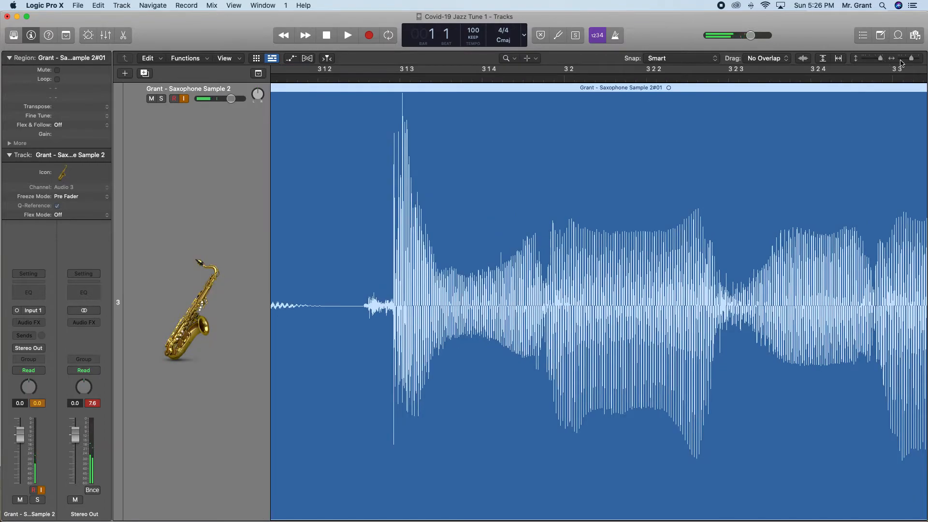
pyautogui.click(912, 59)
pyautogui.moveTo(913, 58); pyautogui.dragTo(913, 59)
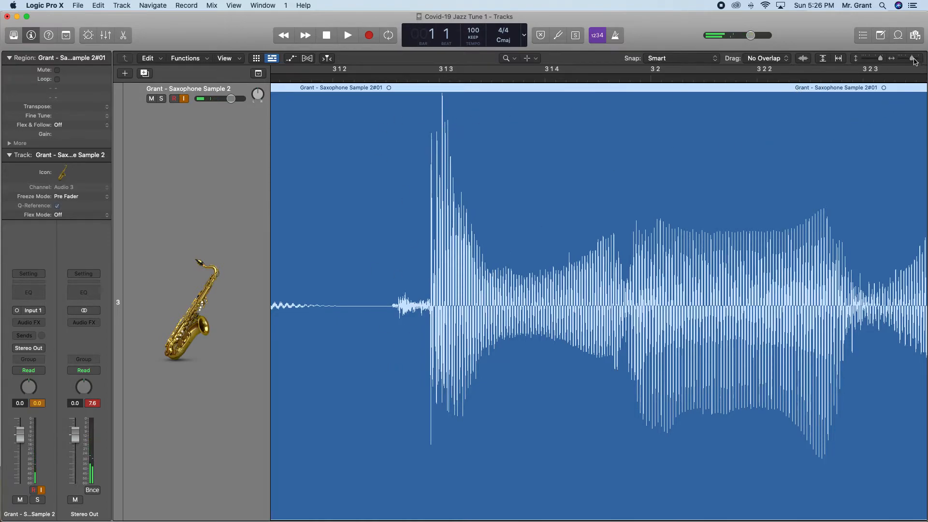
pyautogui.moveTo(915, 61); pyautogui.dragTo(873, 61)
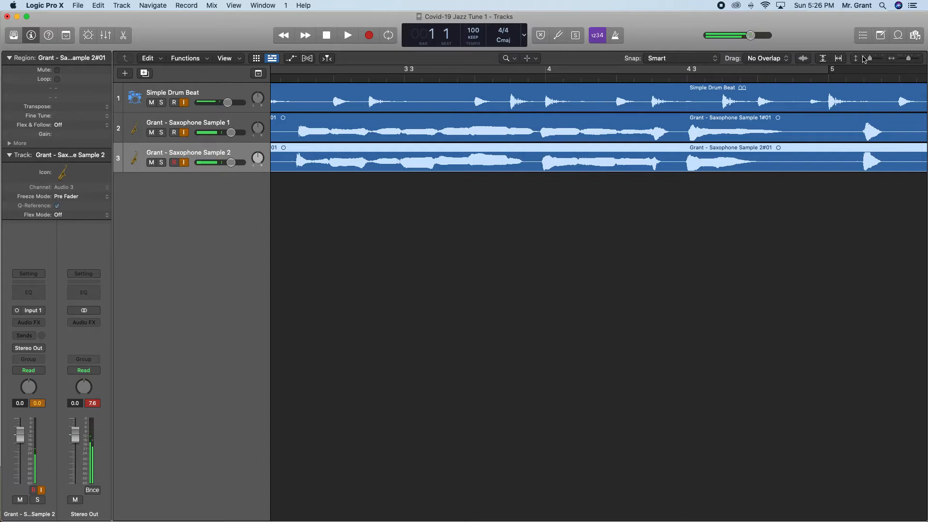
pyautogui.hscroll(-12, 517, 90)
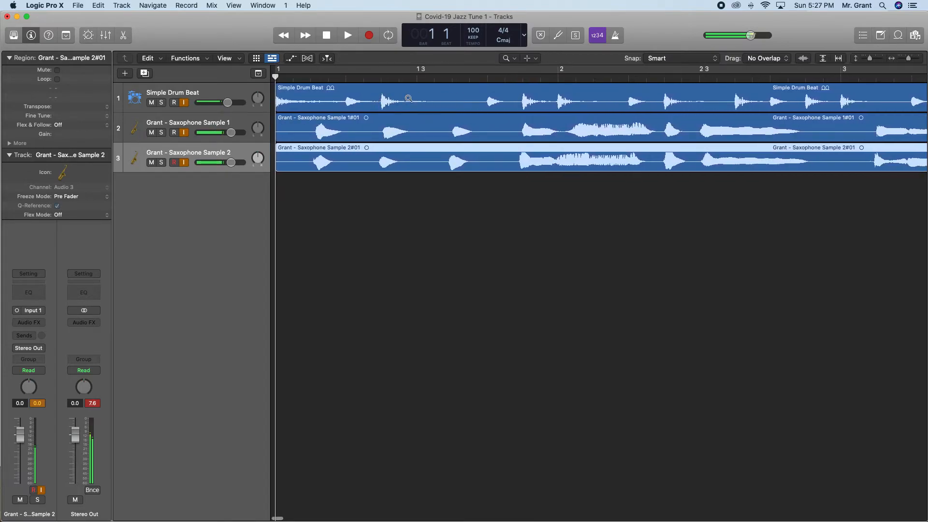
pyautogui.moveTo(908, 59); pyautogui.dragTo(903, 61)
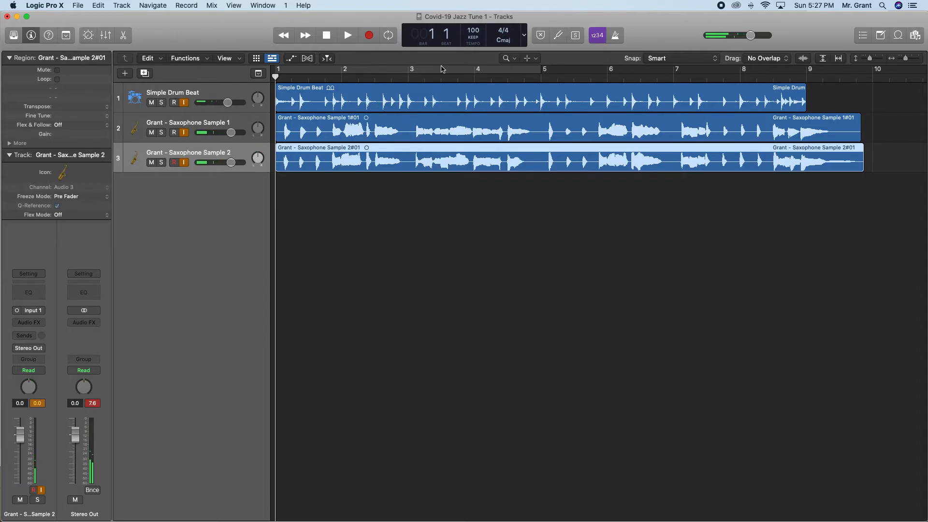
# Set the left-click tool back to the Pointer Tool.
pyautogui.click(507, 58)
pyautogui.click(510, 59)
pyautogui.click(508, 59)
pyautogui.click(463, 58)
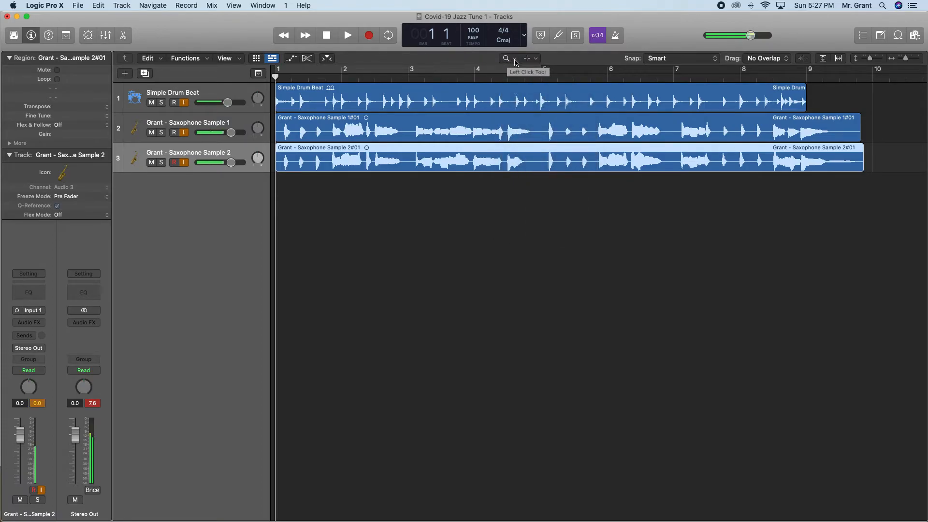
pyautogui.click(508, 58)
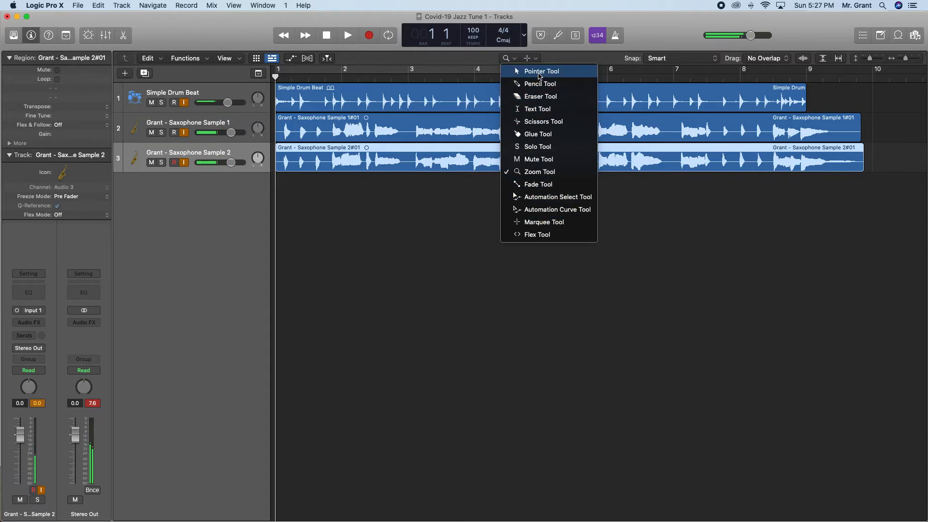
pyautogui.click(540, 76)
pyautogui.click(512, 60)
pyautogui.click(524, 71)
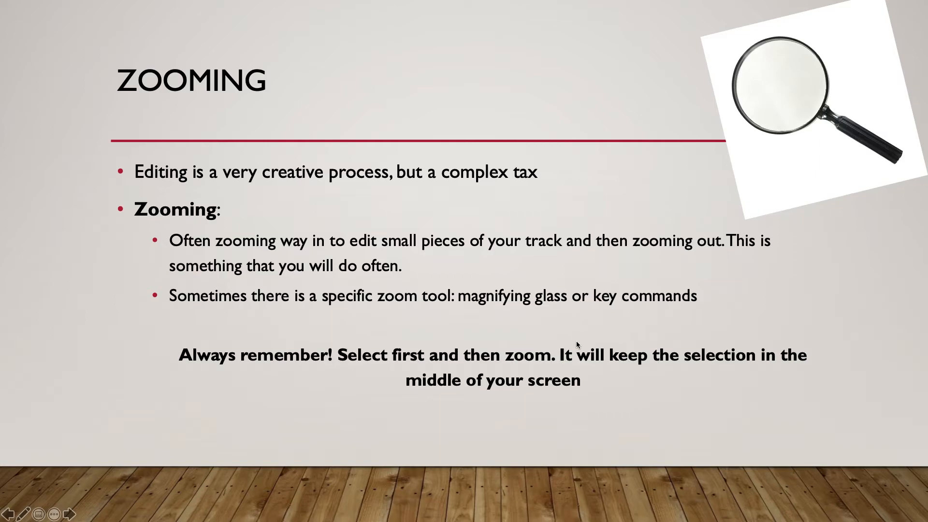
# Return to Logic Pro X and select the drum and saxophone regions one by one, ending with the second saxophone region.
pyautogui.hotkey('ctrl', 'Up')
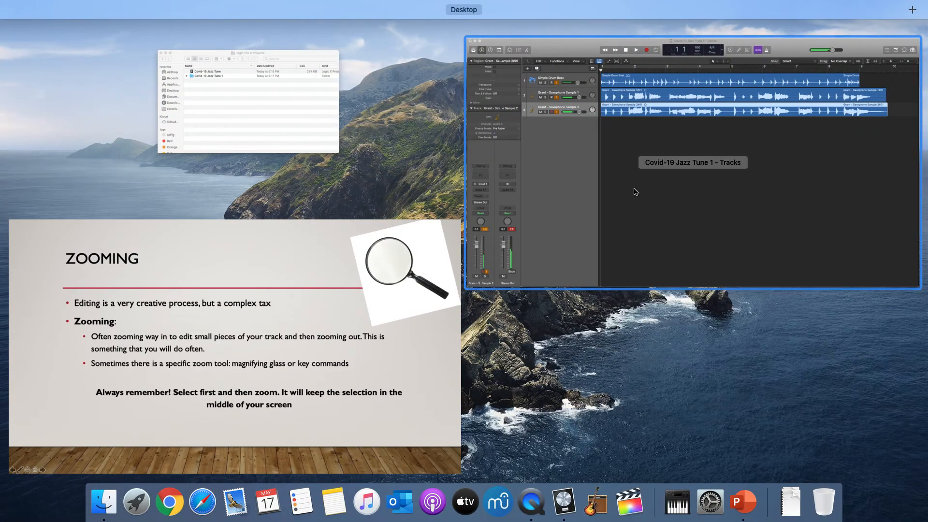
pyautogui.click(636, 194)
pyautogui.click(326, 123)
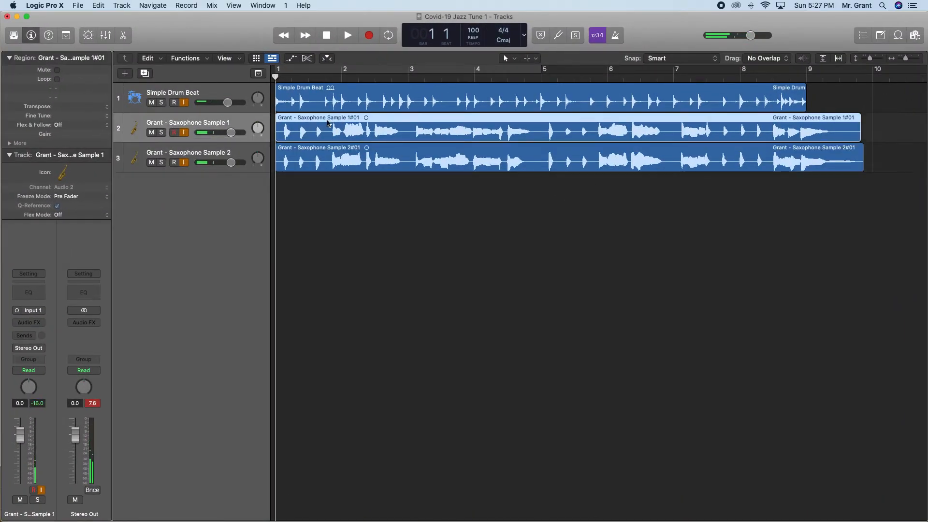
pyautogui.click(376, 100)
pyautogui.click(396, 137)
pyautogui.click(390, 159)
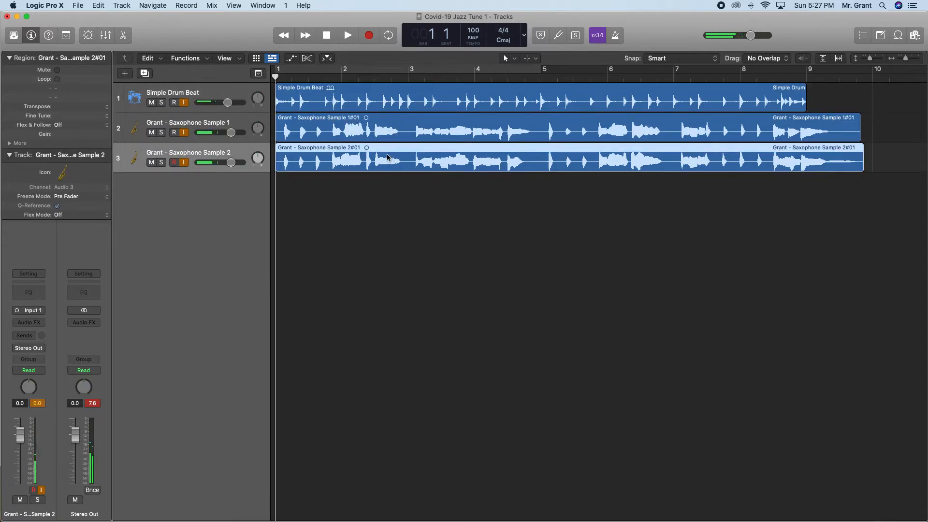
# Magnify the second saxophone region around bar 3 with the Zoom Tool, and zoom back out to all three tracks from bar 1.
pyautogui.click(507, 58)
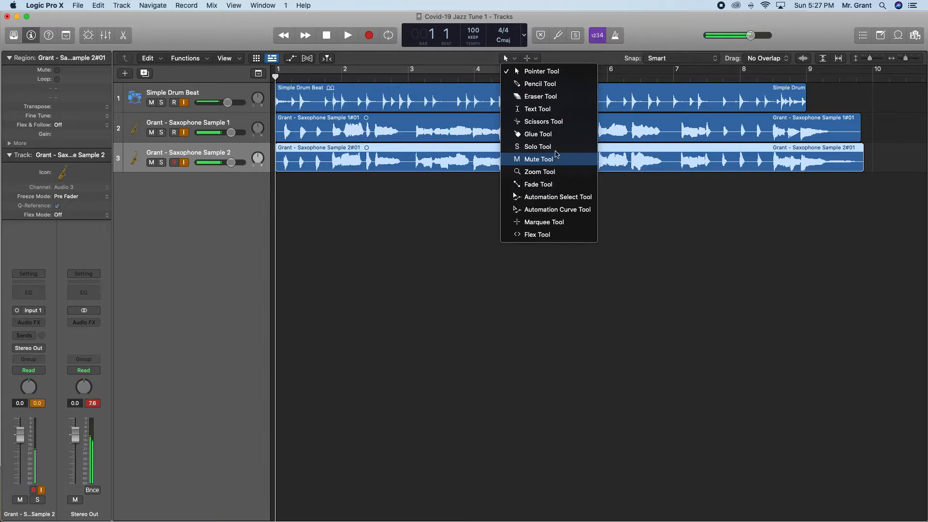
pyautogui.click(549, 172)
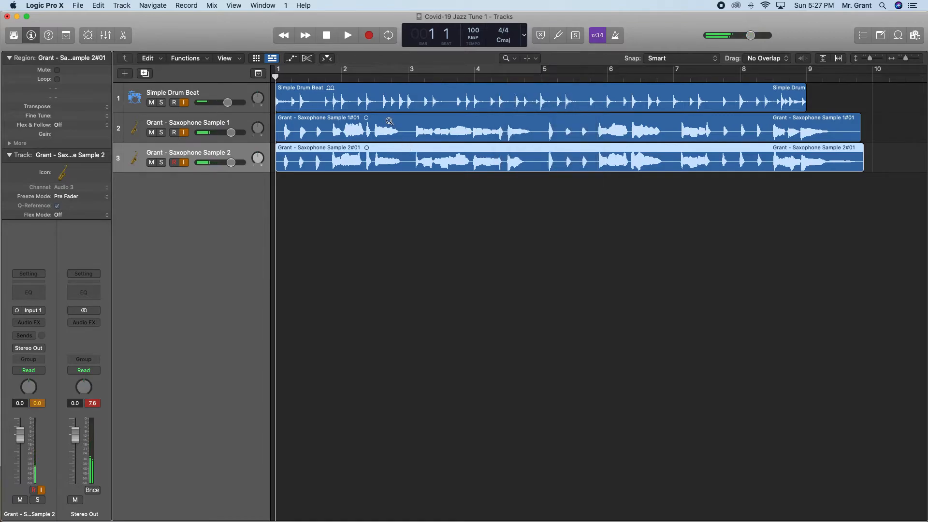
pyautogui.moveTo(395, 157); pyautogui.dragTo(435, 173)
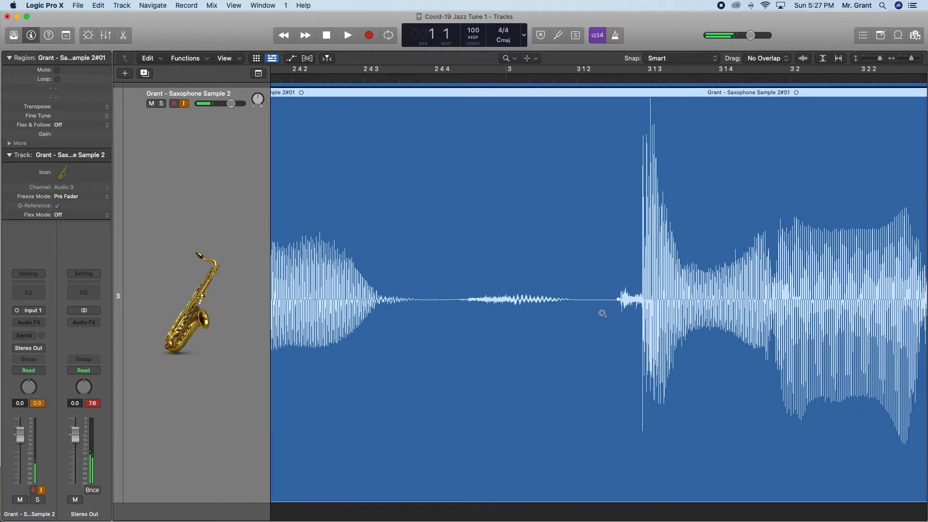
pyautogui.rightClick(563, 253)
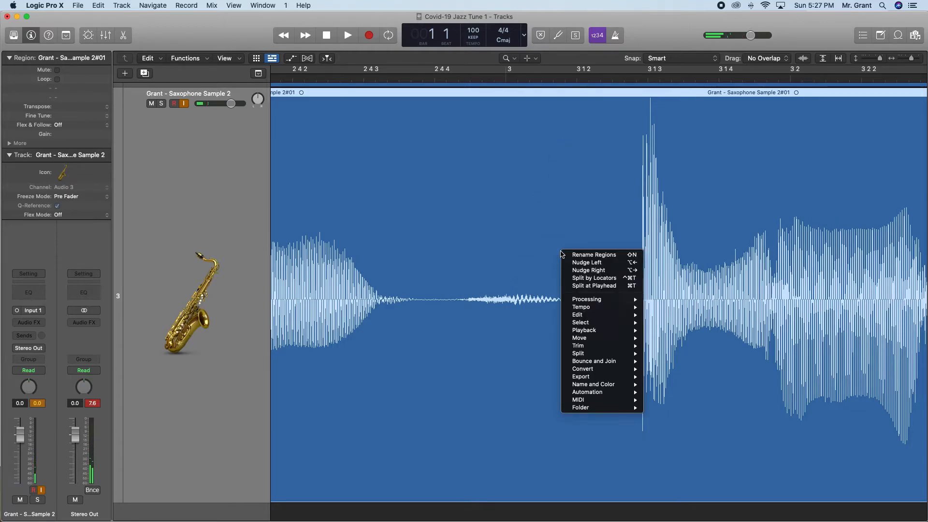
pyautogui.click(535, 252)
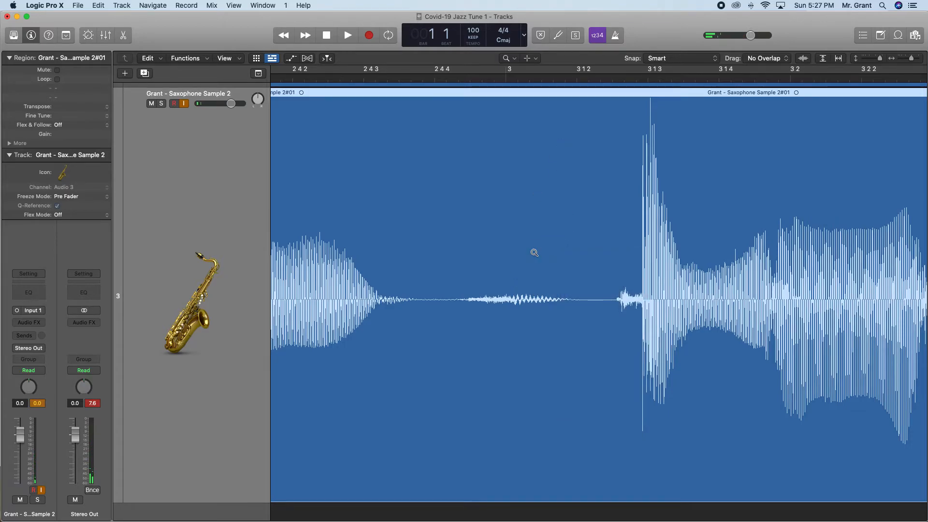
pyautogui.moveTo(880, 58); pyautogui.dragTo(905, 59)
pyautogui.hscroll(-5, 803, 145)
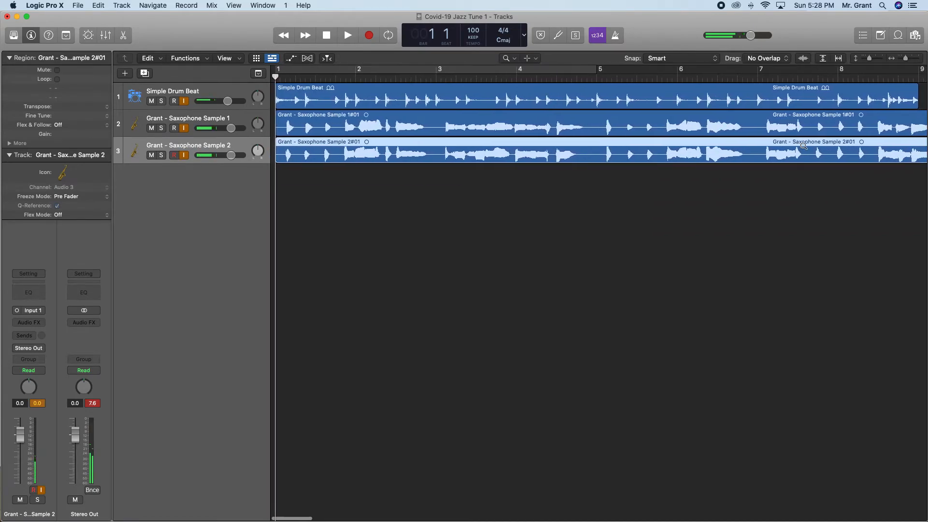
# Switch to the PowerPoint presentation and advance to the Trimming slide.
pyautogui.hotkey('ctrl', 'Up')
pyautogui.click(178, 282)
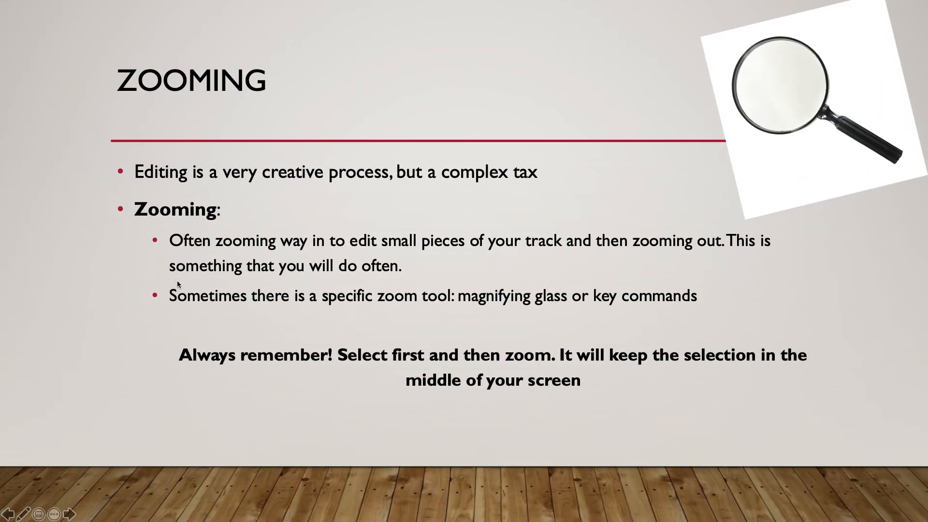
pyautogui.press('Right')
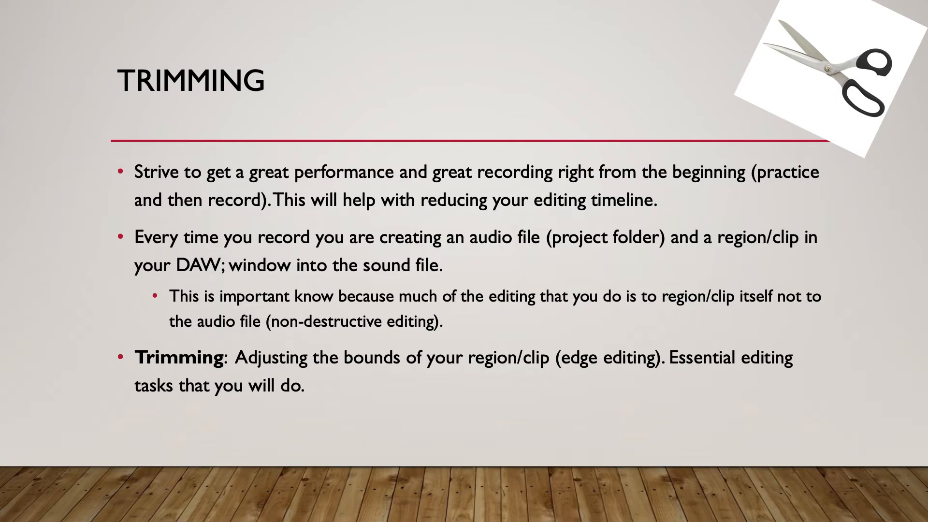
# Return to Logic Pro X, fit the ends of all regions in the timeline, and make the Pointer Tool the left-click tool.
pyautogui.hotkey('ctrl', 'Up')
pyautogui.click(816, 225)
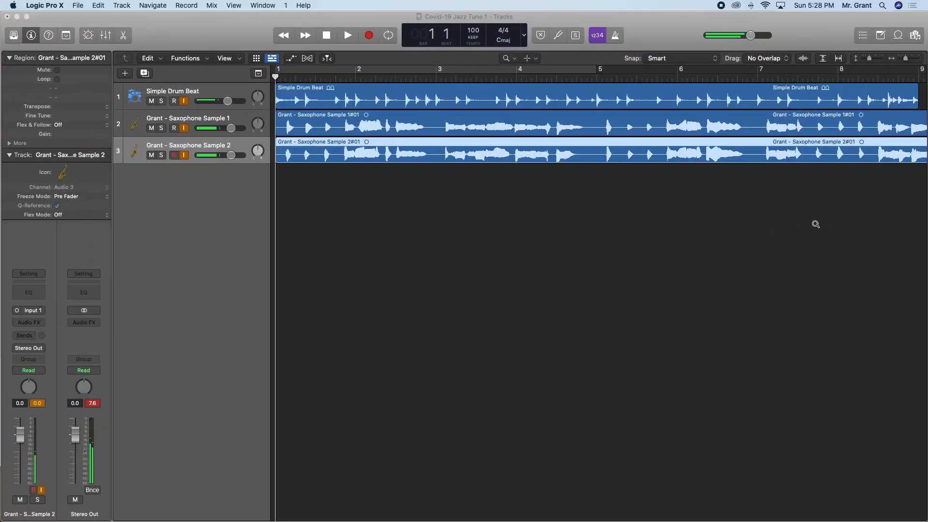
pyautogui.click(908, 60)
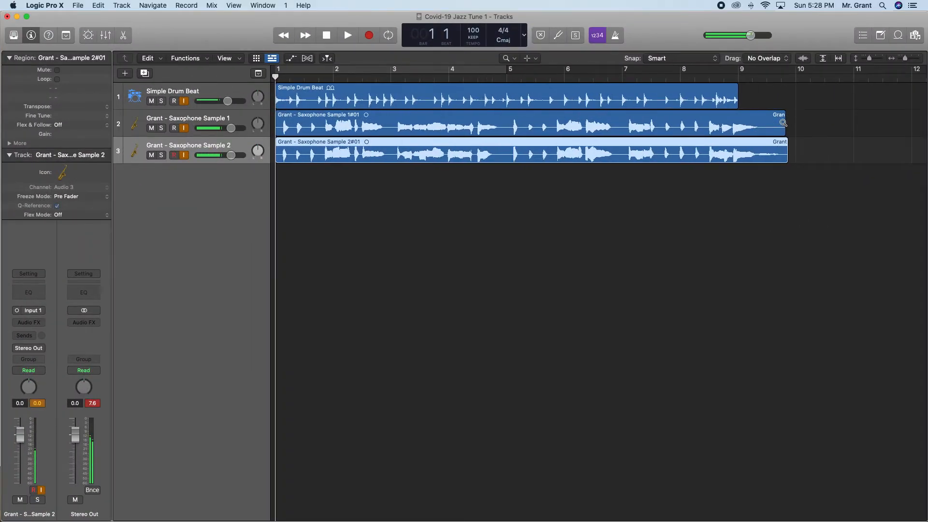
pyautogui.click(508, 57)
pyautogui.click(516, 71)
# Try adjusting the second saxophone region's end with looping, and undo back to the region's full untrimmed length.
pyautogui.click(780, 124)
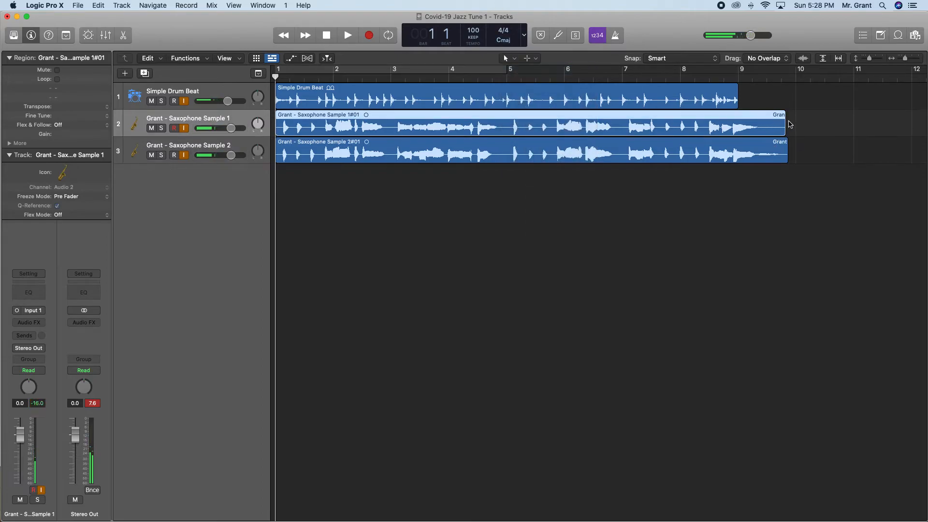
pyautogui.click(787, 153)
pyautogui.moveTo(788, 147)
pyautogui.mouseDown()
pyautogui.moveTo(813, 150)
pyautogui.moveTo(791, 156)
pyautogui.moveTo(822, 156)
pyautogui.moveTo(789, 158)
pyautogui.mouseUp()
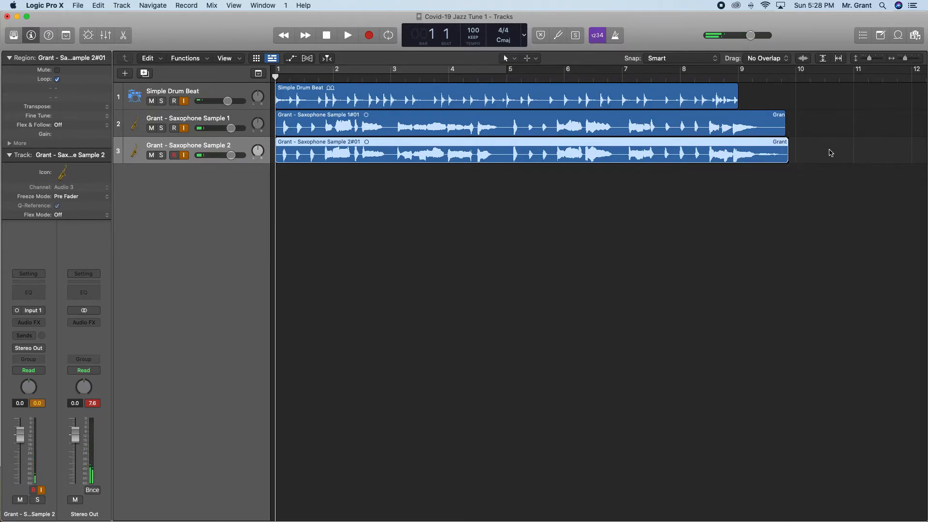
pyautogui.press('super+z')
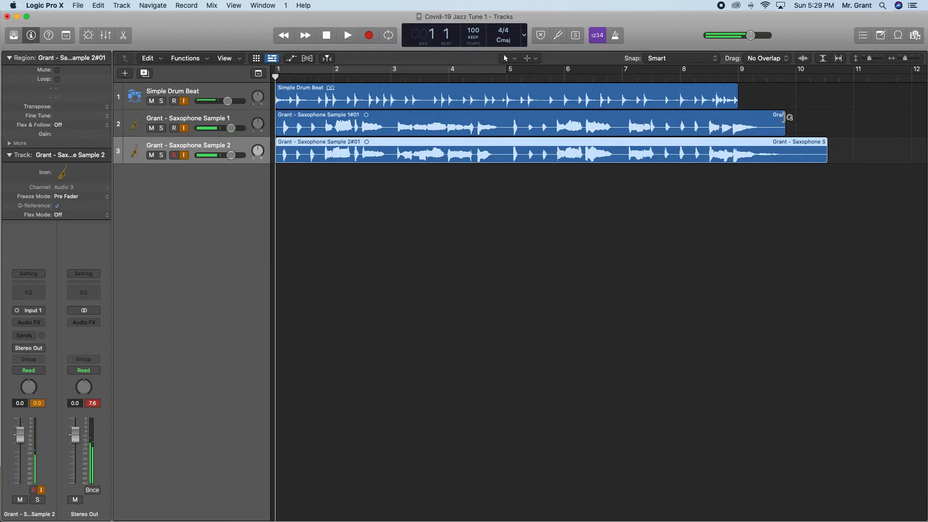
# Trim the ends of both saxophone regions to about the middle of bar 9, just after the final note.
pyautogui.moveTo(786, 117)
pyautogui.mouseDown()
pyautogui.moveTo(897, 116)
pyautogui.moveTo(789, 121)
pyautogui.mouseUp()
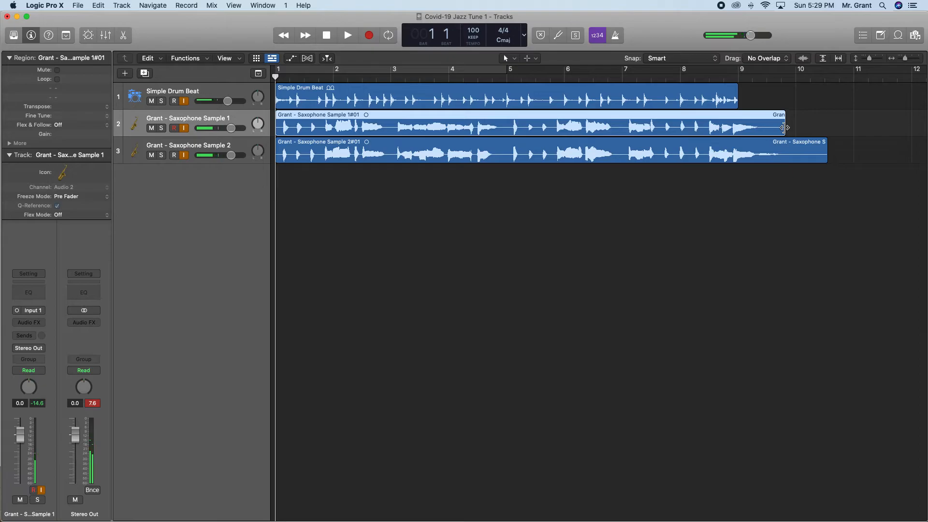
pyautogui.moveTo(785, 128); pyautogui.dragTo(767, 127)
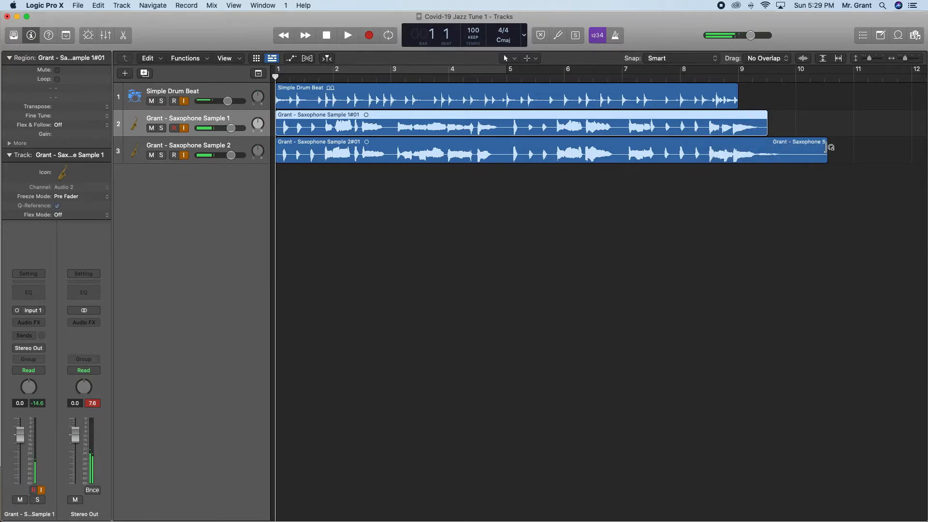
pyautogui.moveTo(827, 153); pyautogui.dragTo(767, 163)
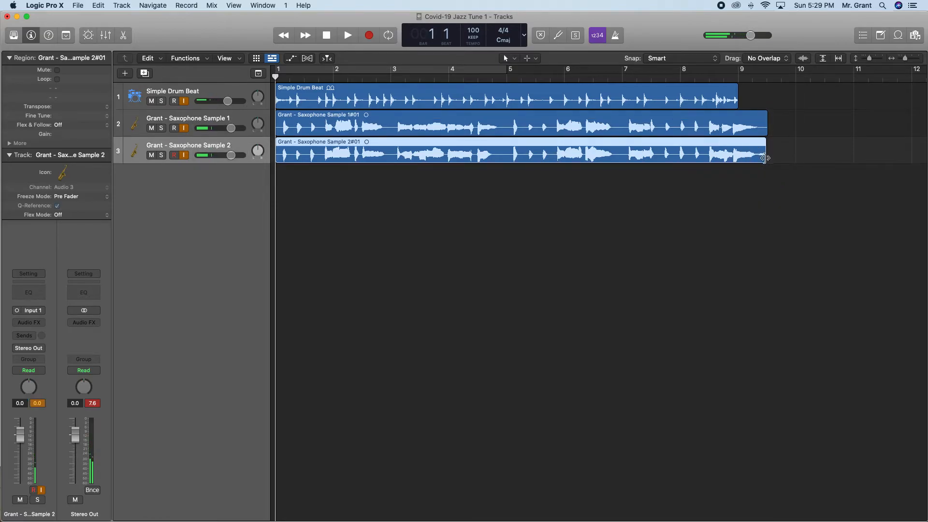
pyautogui.press('super+z')
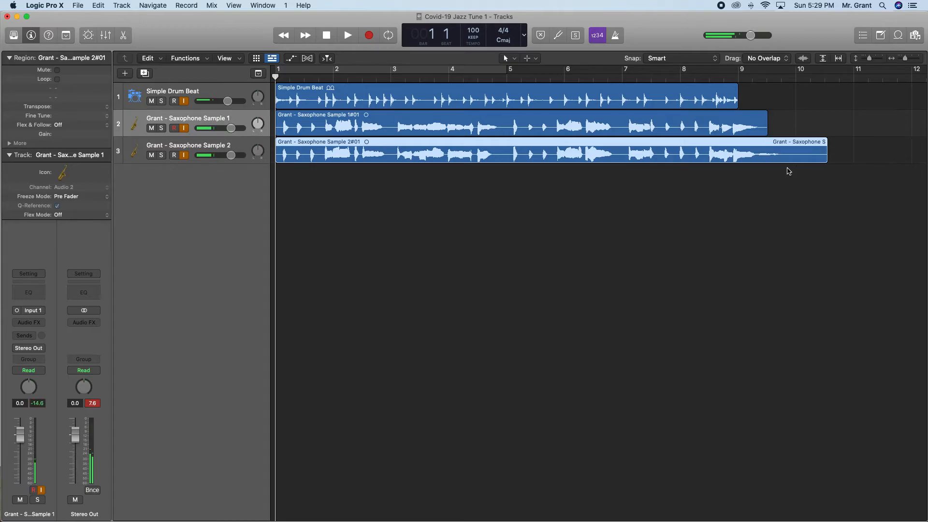
pyautogui.click(823, 155)
pyautogui.moveTo(823, 156); pyautogui.dragTo(767, 160)
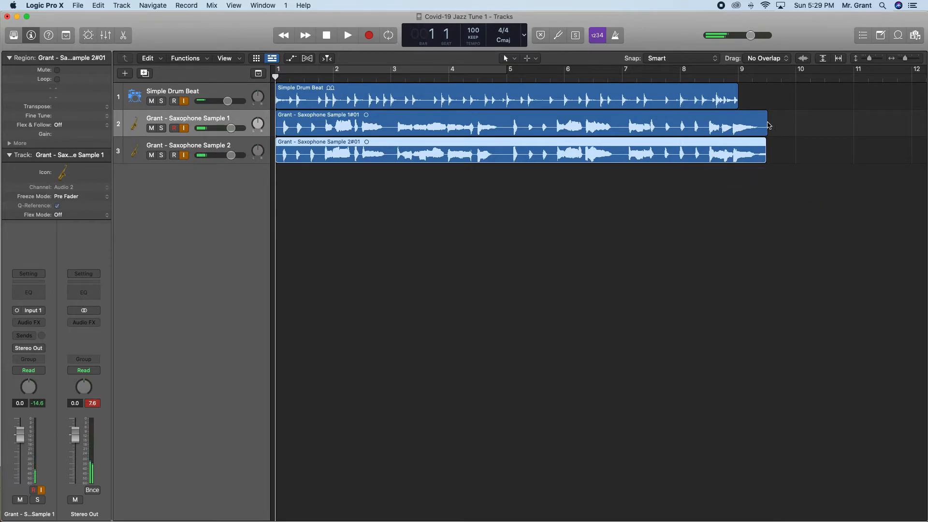
# Loop the second saxophone region to a loop stop of 9 3 1 1, close to the first region's end.
pyautogui.click(768, 124)
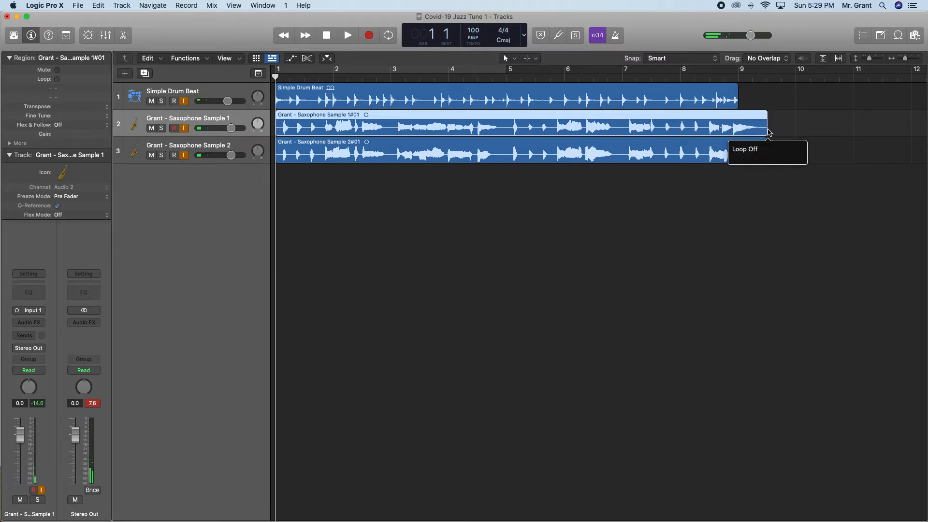
pyautogui.click(767, 154)
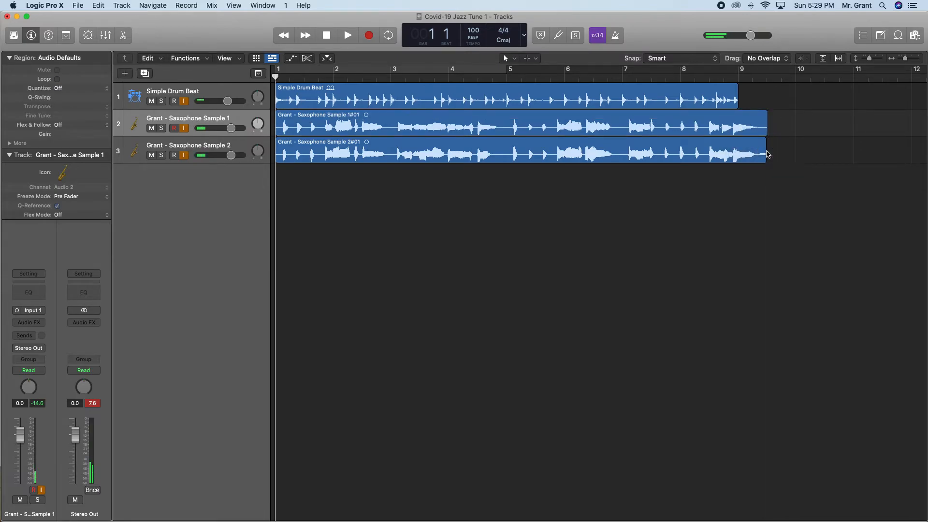
pyautogui.click(768, 152)
pyautogui.moveTo(770, 150); pyautogui.dragTo(771, 151)
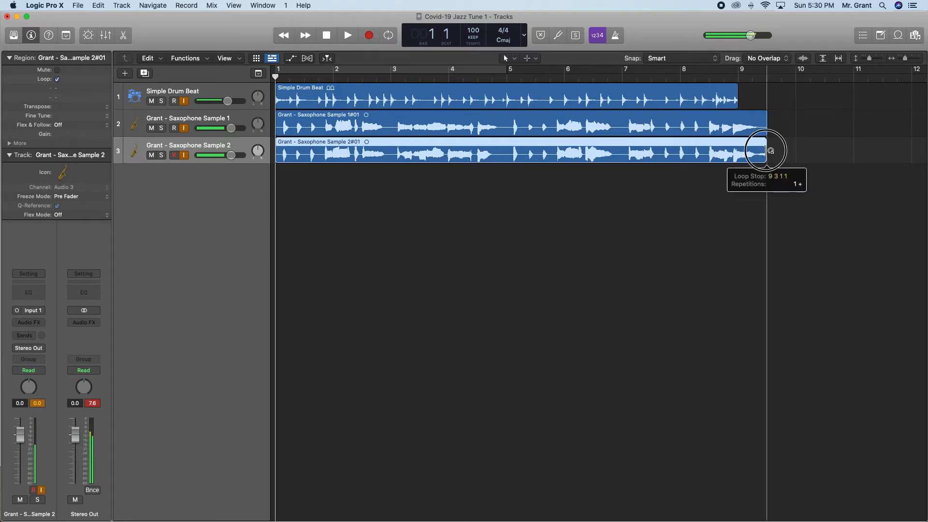
pyautogui.click(770, 122)
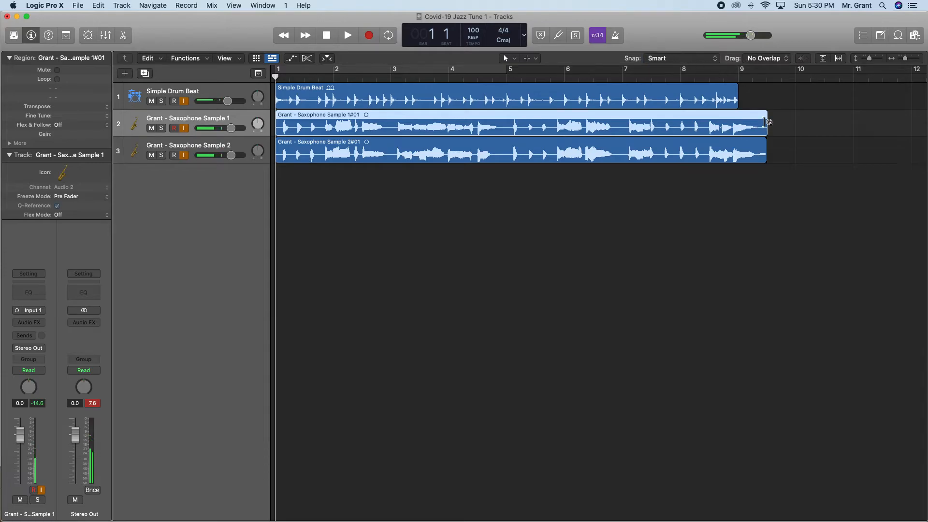
# Trim the first saxophone region to a length of 8 1 3 211 with snapping off, and restore Smart snap.
pyautogui.click(651, 59)
pyautogui.moveTo(771, 124)
pyautogui.mouseDown()
pyautogui.moveTo(749, 127)
pyautogui.moveTo(766, 129)
pyautogui.mouseUp()
pyautogui.click(784, 188)
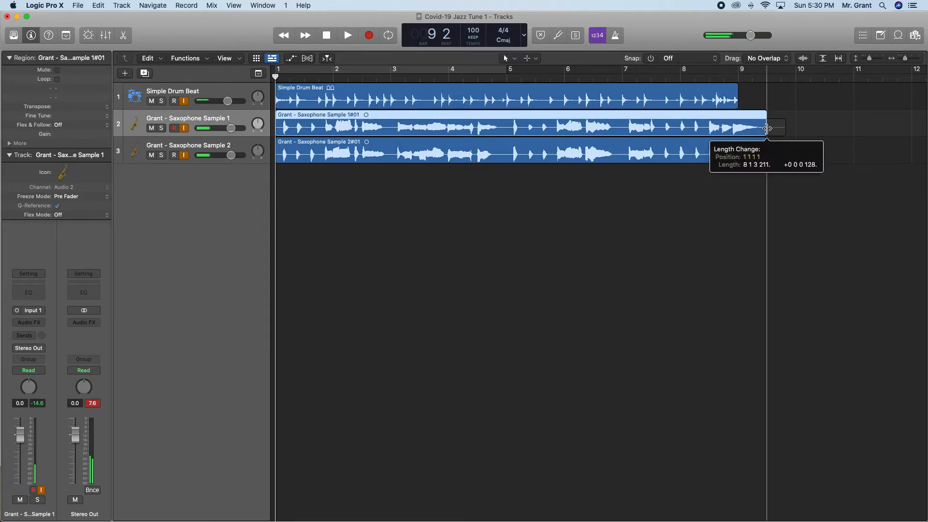
pyautogui.click(814, 197)
pyautogui.click(650, 58)
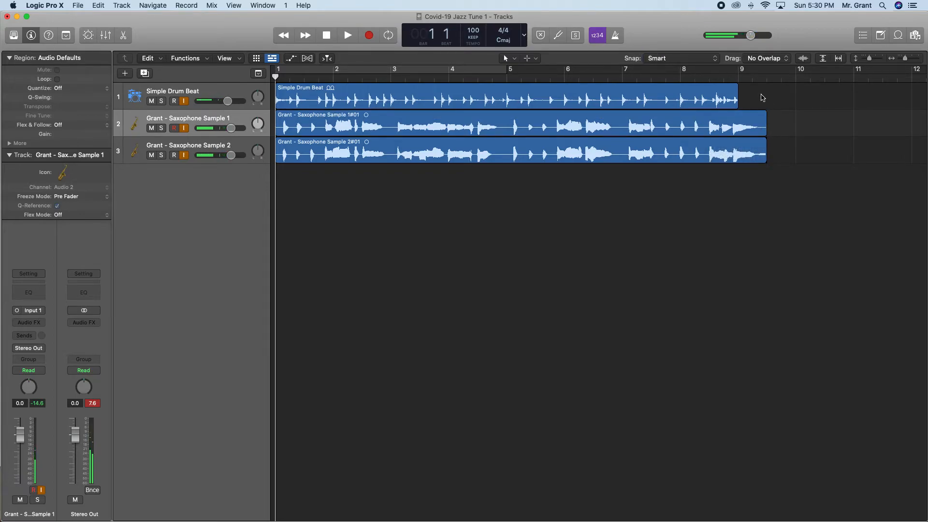
# Switch to the PowerPoint presentation and advance to the Separating and Cutting slide.
pyautogui.hotkey('ctrl', 'Up')
pyautogui.click(246, 264)
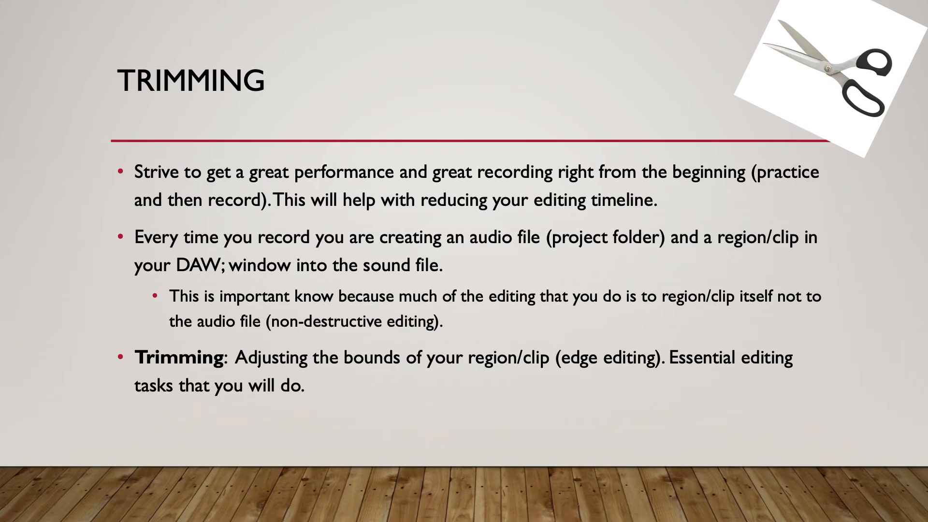
pyautogui.press('Right')
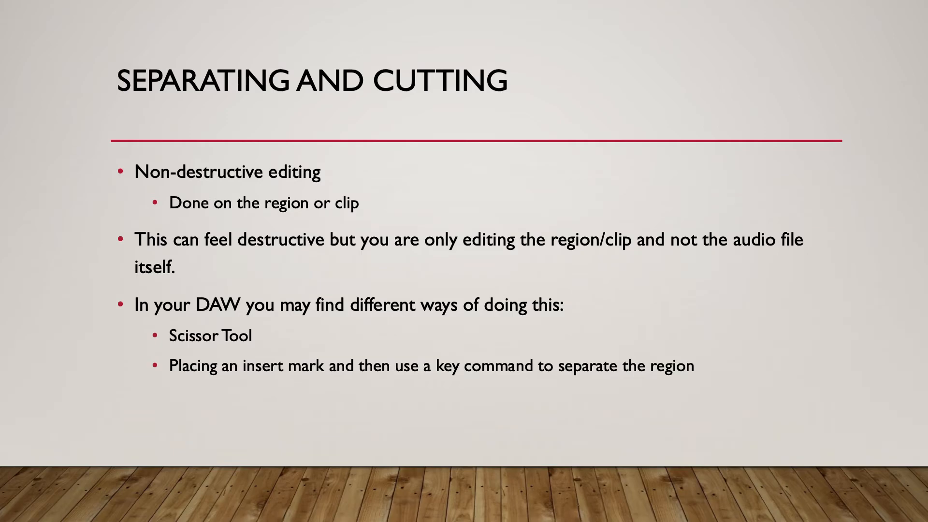
# Switch to Finder, expand the Covid-19 Jazz Tune 1 folder, and examine both saxophone recordings in its Audio Files folder.
pyautogui.hotkey('ctrl', 'Up')
pyautogui.click(158, 83)
pyautogui.click(291, 141)
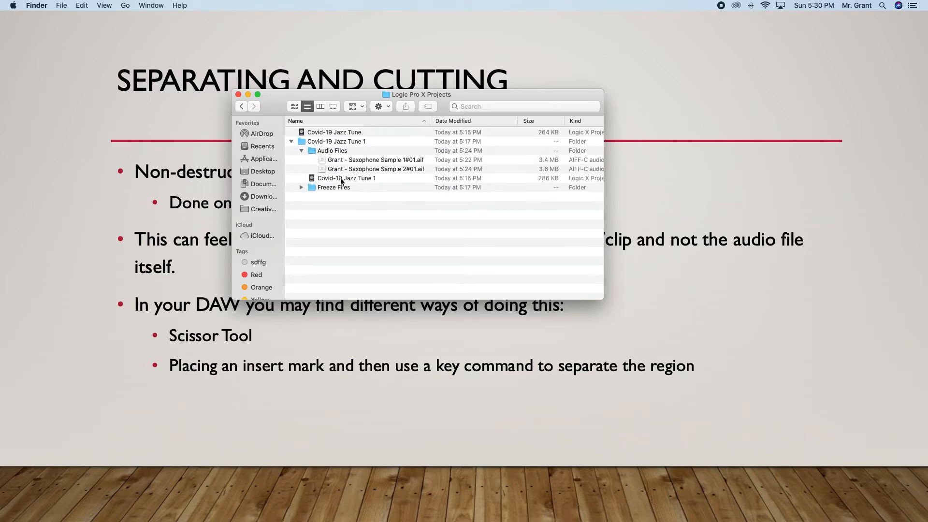
pyautogui.click(339, 162)
pyautogui.click(346, 171)
pyautogui.click(355, 161)
pyautogui.click(367, 170)
pyautogui.click(350, 161)
pyautogui.click(349, 170)
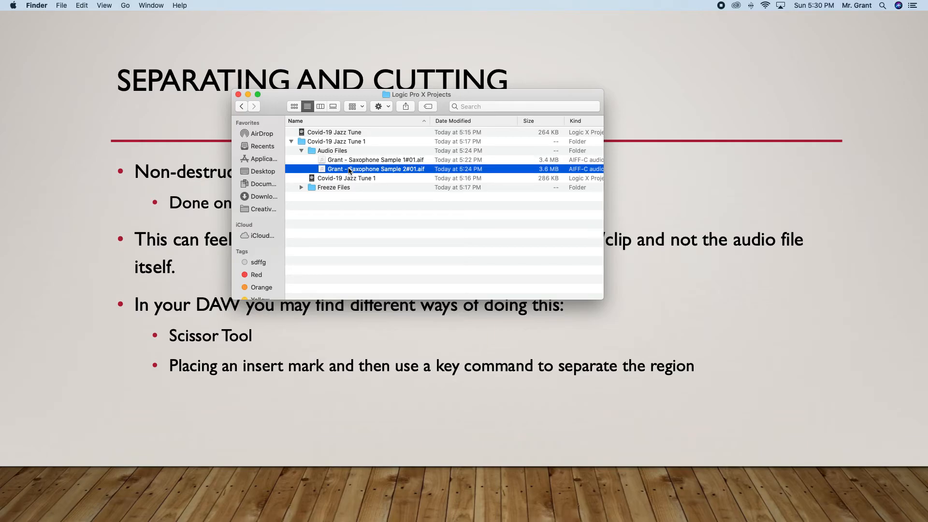
pyautogui.hotkey('ctrl', 'Up')
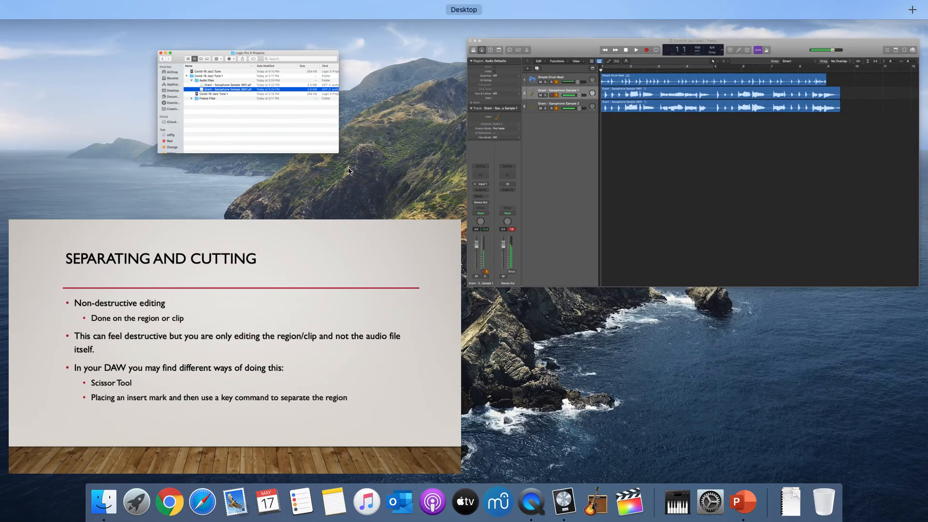
# Review the Separating and Cutting slide in PowerPoint and switch back to the Logic Pro X project.
pyautogui.click(539, 191)
pyautogui.hotkey('ctrl', 'Up')
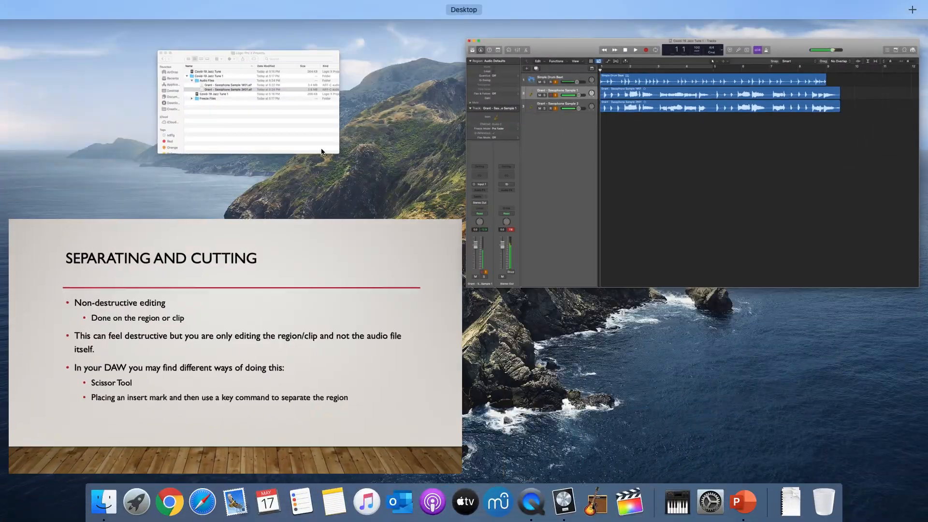
pyautogui.click(265, 112)
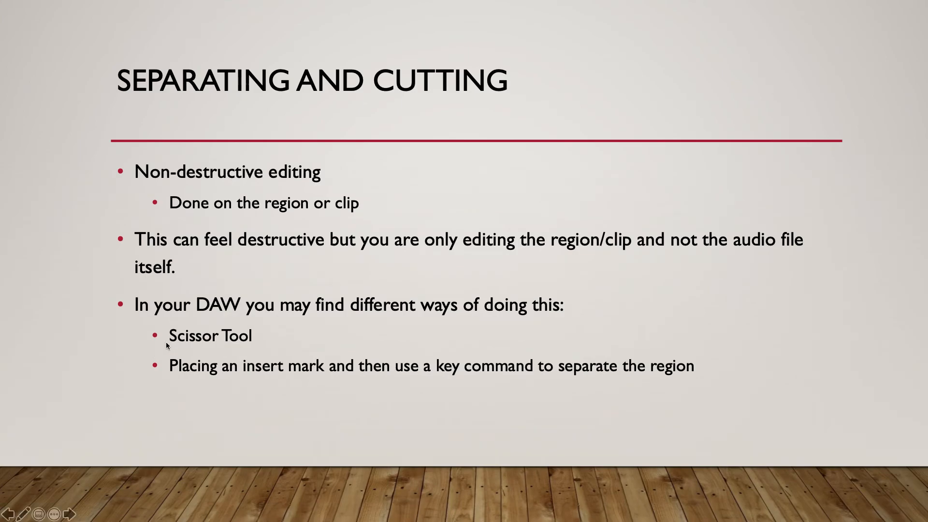
pyautogui.hotkey('ctrl', 'Up')
pyautogui.click(693, 173)
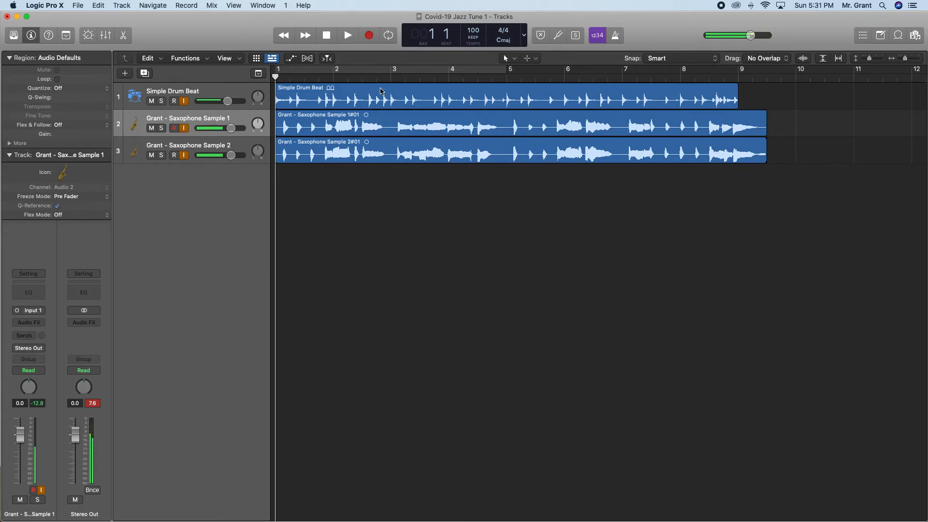
# Move the playhead to bar 5 and select the first saxophone region.
pyautogui.moveTo(275, 77); pyautogui.dragTo(507, 83)
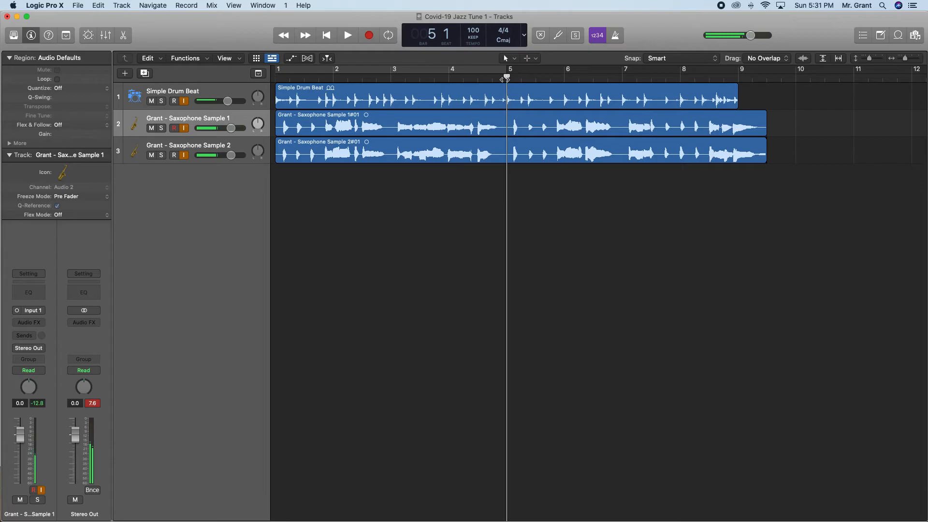
pyautogui.moveTo(508, 77)
pyautogui.mouseDown()
pyautogui.moveTo(448, 77)
pyautogui.moveTo(508, 77)
pyautogui.mouseUp()
pyautogui.click(497, 121)
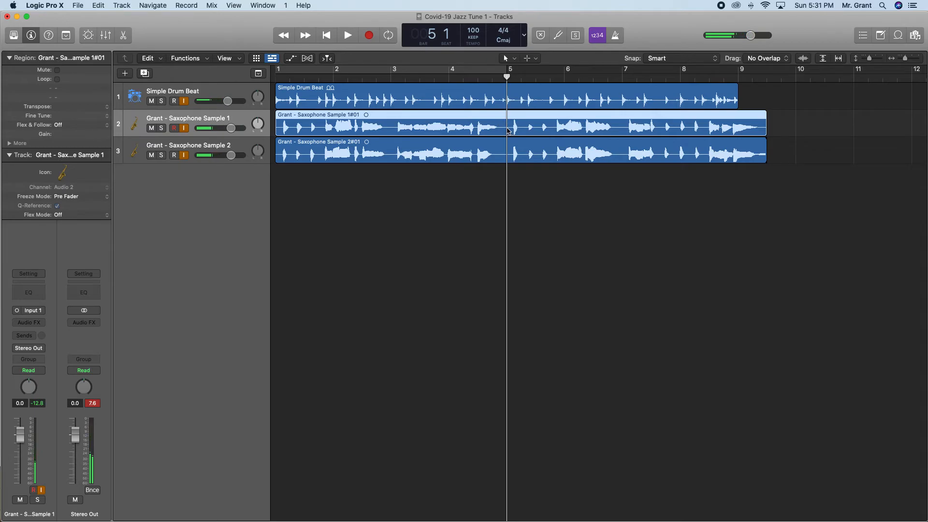
# Locate the Split commands for dividing regions at the playhead or at the locators.
pyautogui.rightClick(508, 130)
pyautogui.click(529, 135)
pyautogui.click(122, 5)
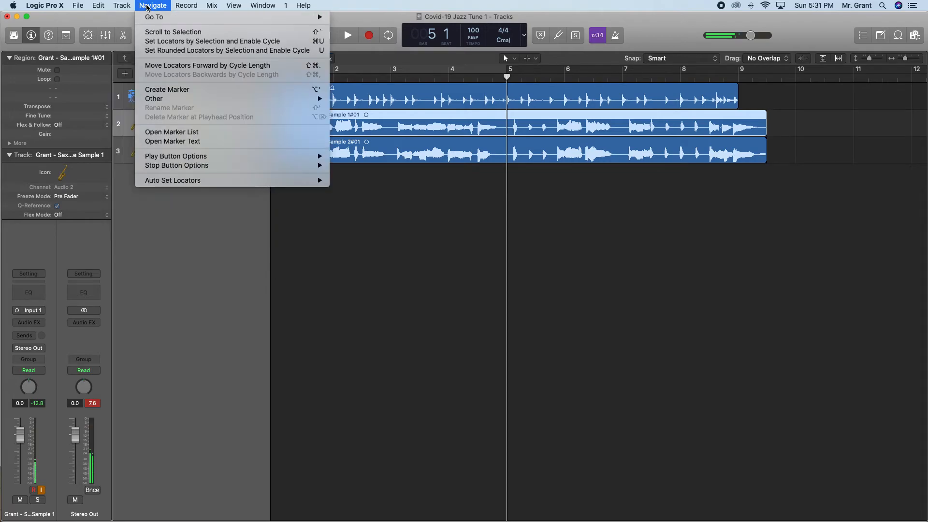
pyautogui.moveTo(186, 4)
pyautogui.moveTo(213, 3)
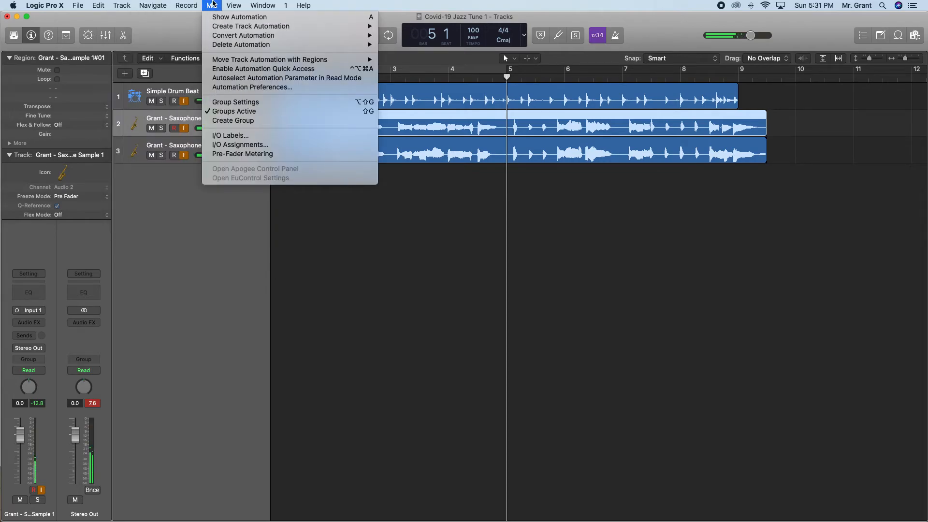
pyautogui.moveTo(150, 8)
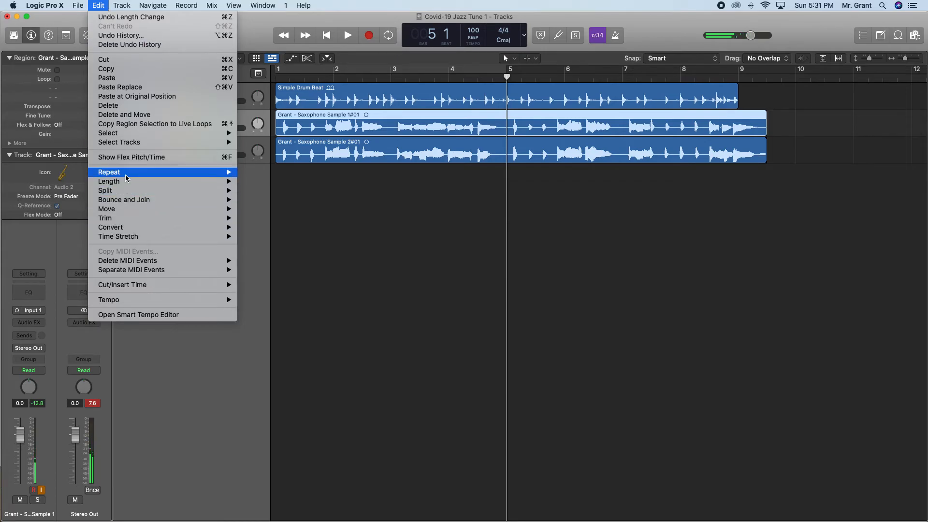
pyautogui.moveTo(139, 184)
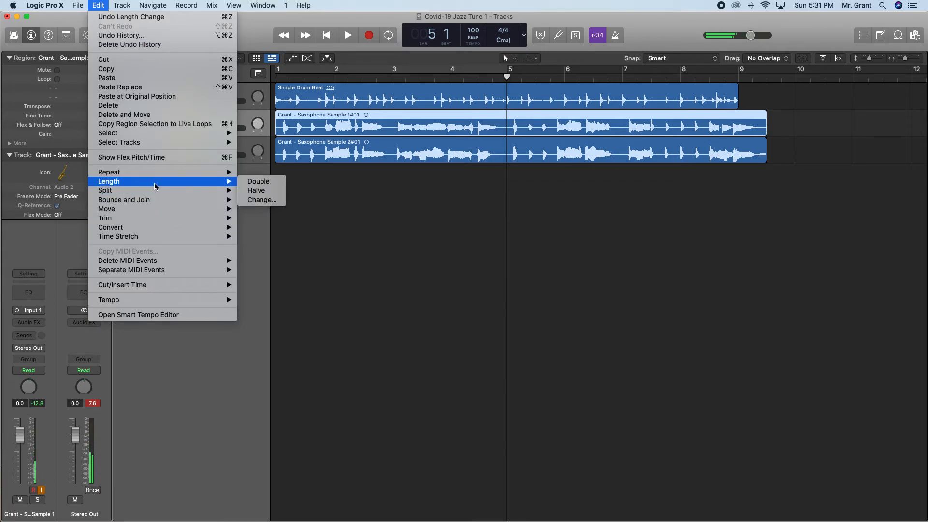
pyautogui.moveTo(126, 213)
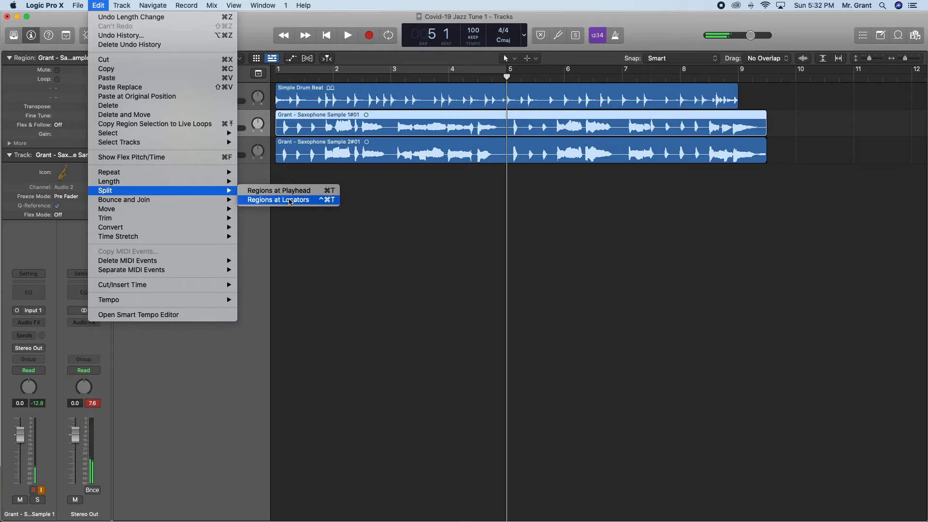
pyautogui.moveTo(227, 190)
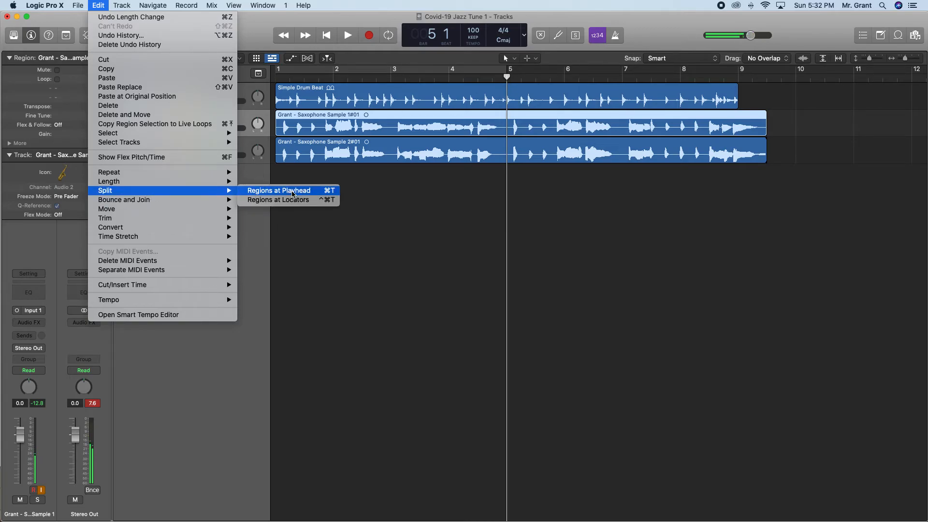
# Split the first saxophone region at the bar 5 playhead, select each half in turn, and clear the selection.
pyautogui.rightClick(508, 125)
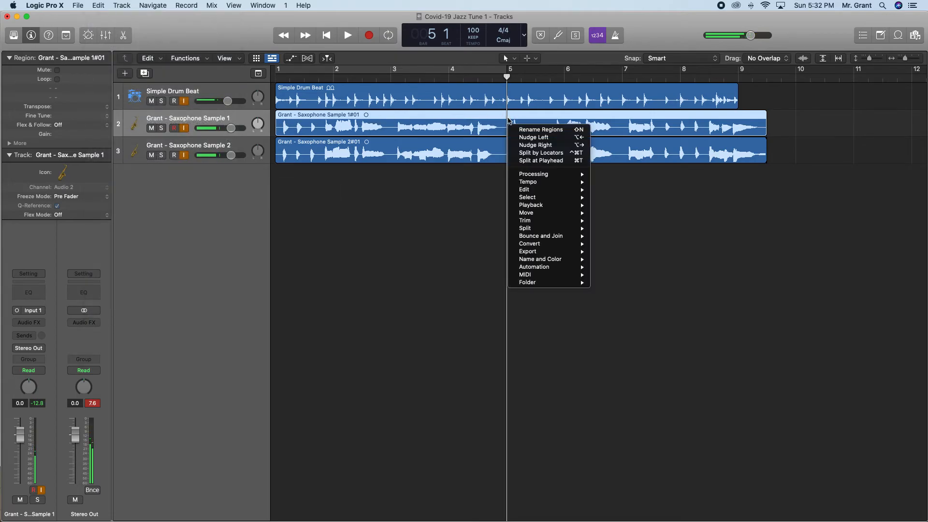
pyautogui.moveTo(546, 185)
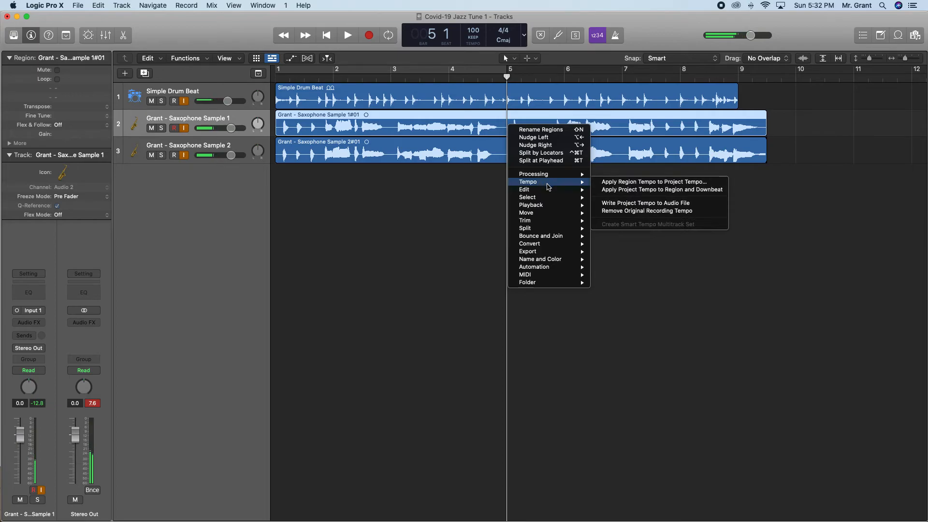
pyautogui.moveTo(537, 229)
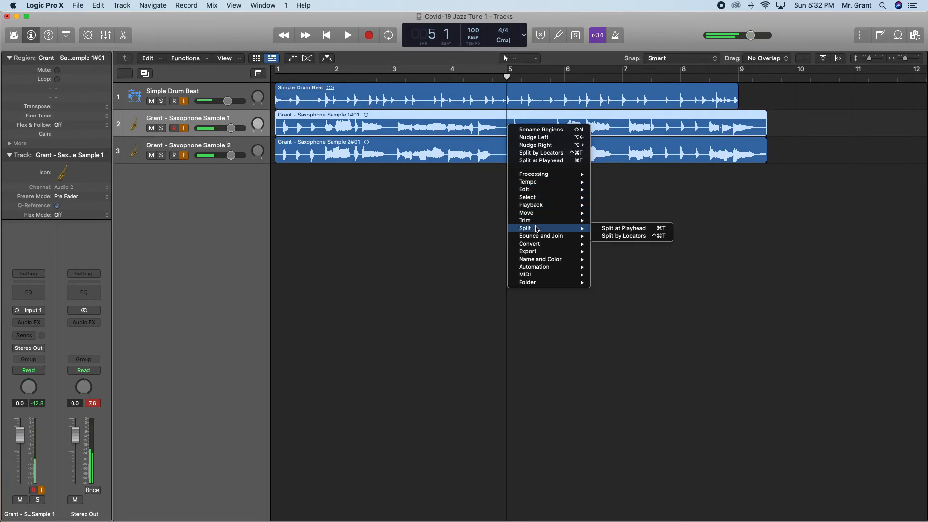
pyautogui.click(626, 229)
pyautogui.click(490, 122)
pyautogui.click(552, 118)
pyautogui.click(493, 120)
pyautogui.click(559, 119)
pyautogui.click(596, 215)
# Move the playhead to bar 1 beat 4 and cut the second saxophone region at bar 5 with the Scissors tool.
pyautogui.moveTo(508, 76); pyautogui.dragTo(319, 77)
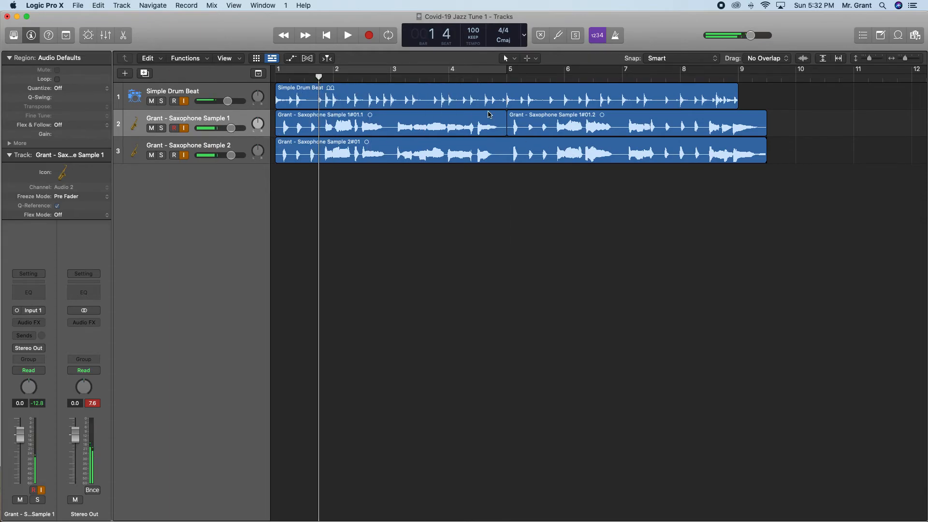
pyautogui.click(506, 150)
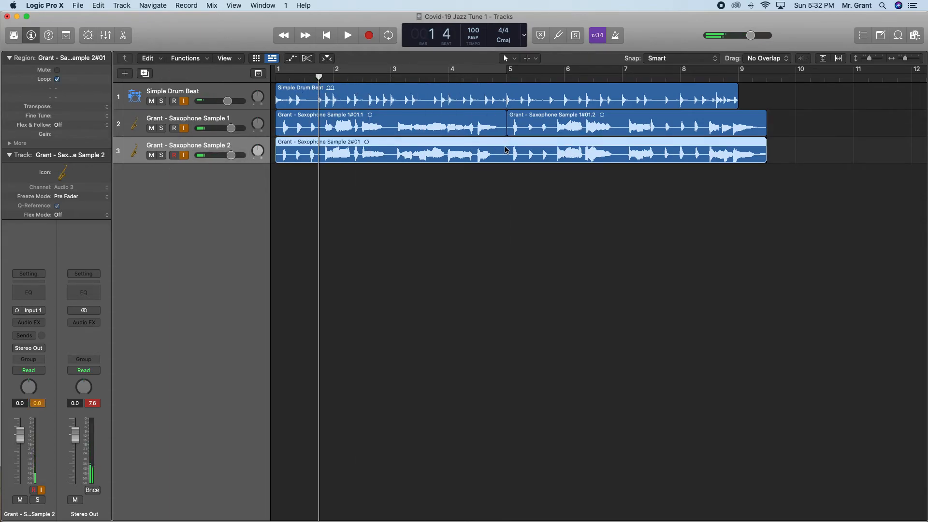
pyautogui.click(515, 59)
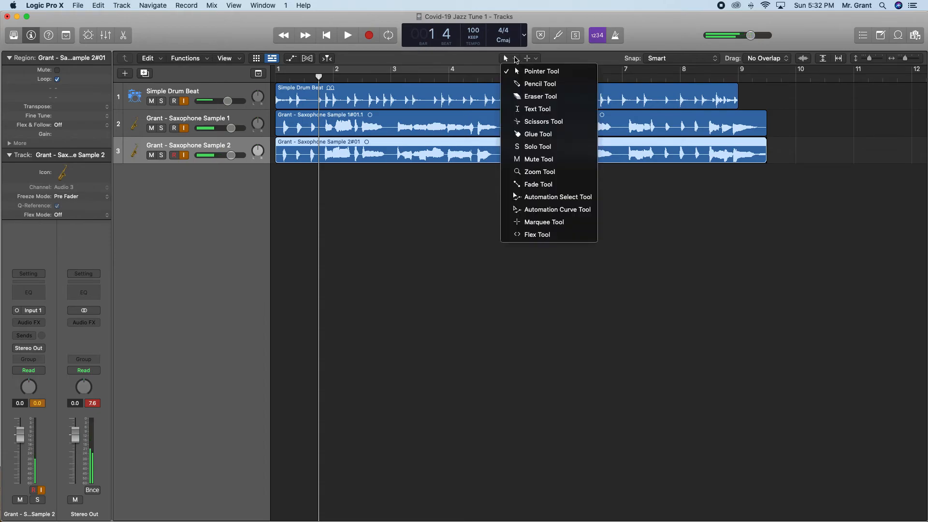
pyautogui.click(514, 59)
pyautogui.click(513, 59)
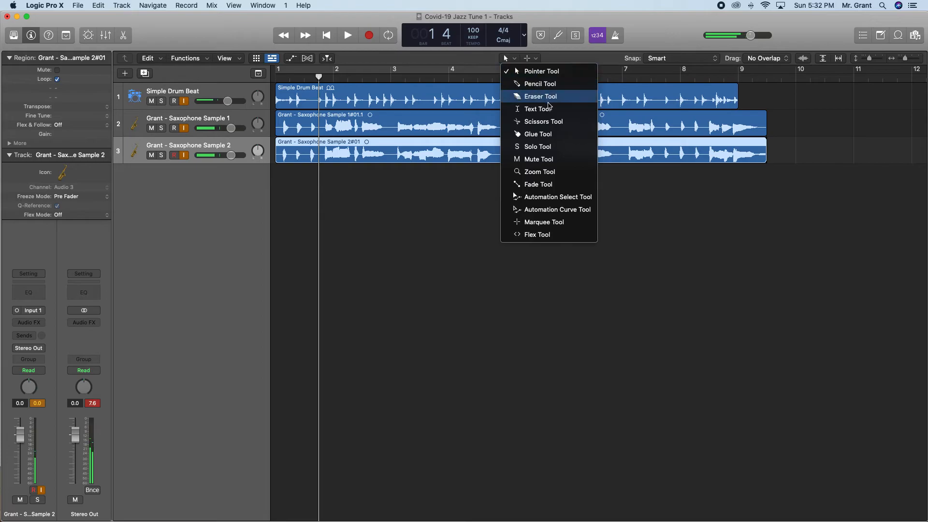
pyautogui.click(544, 121)
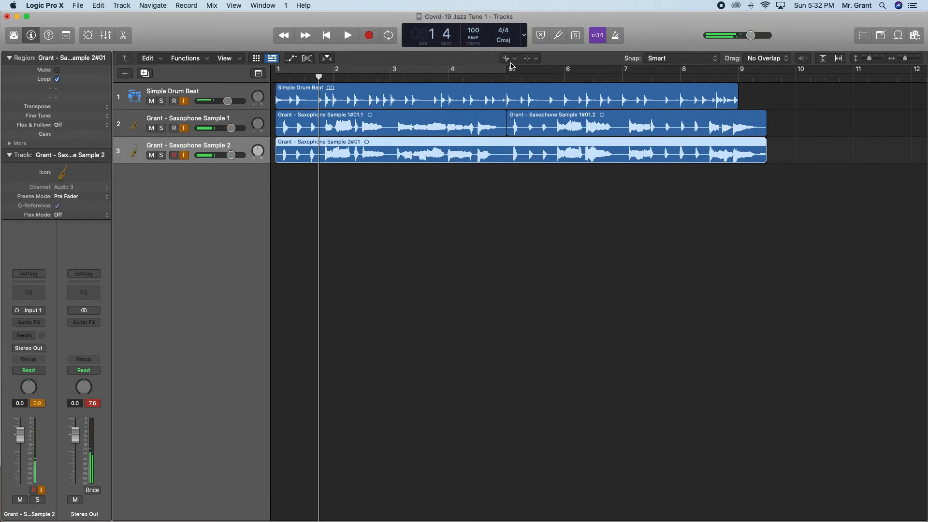
pyautogui.click(510, 153)
pyautogui.moveTo(510, 154); pyautogui.dragTo(508, 153)
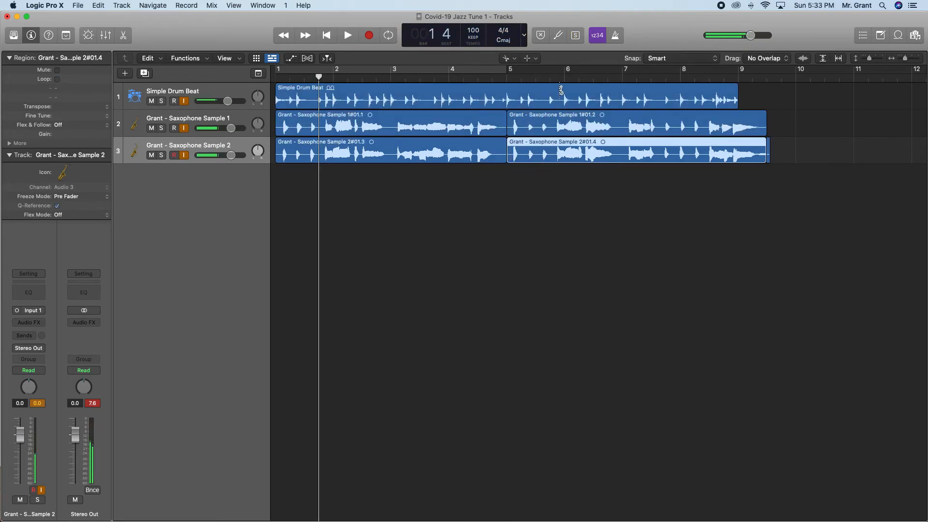
# Cut the second half of the Saxophone Sample 2 recording at bar 6 and restore the Pointer tool.
pyautogui.moveTo(569, 153); pyautogui.dragTo(568, 154)
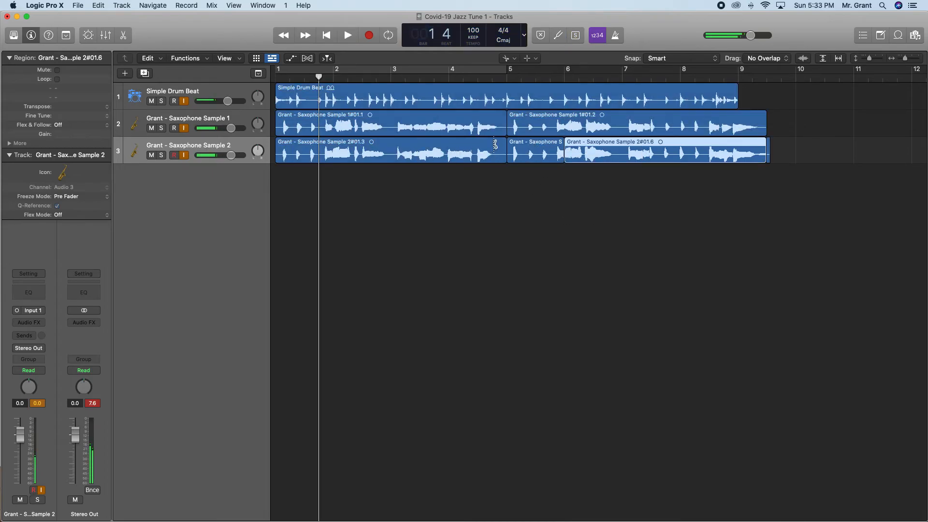
pyautogui.click(507, 58)
pyautogui.click(526, 74)
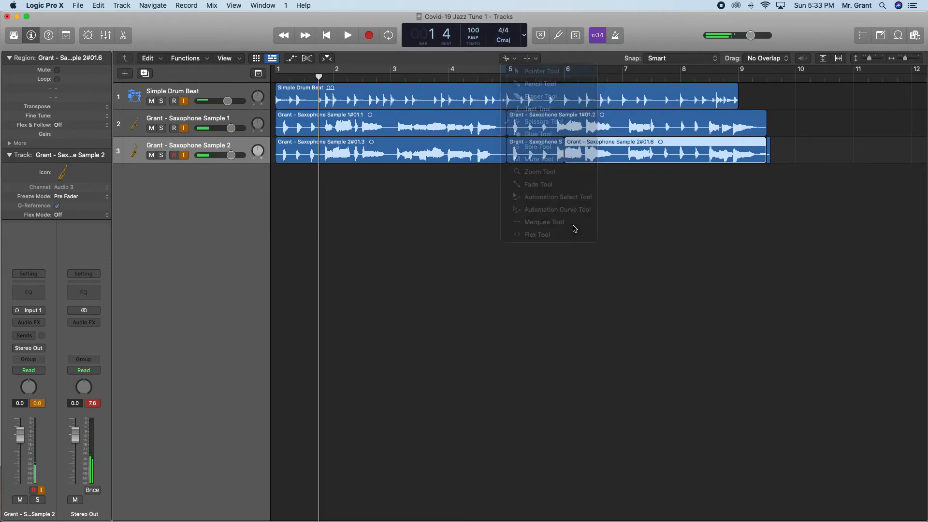
pyautogui.click(516, 59)
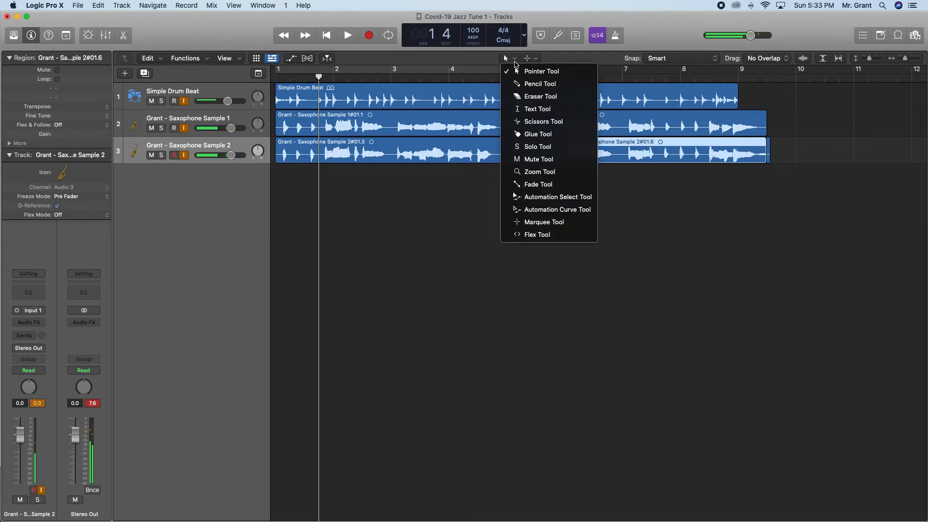
pyautogui.click(506, 58)
pyautogui.click(507, 58)
pyautogui.click(516, 75)
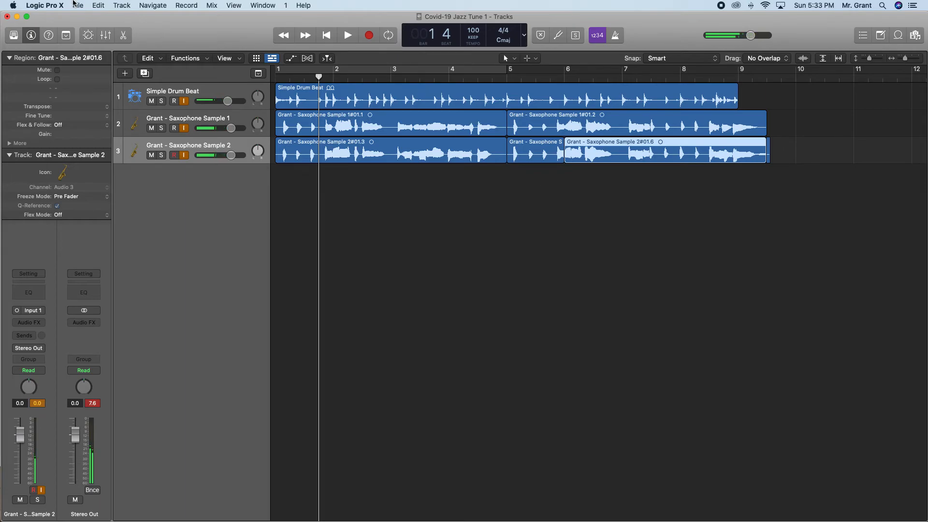
pyautogui.click(99, 6)
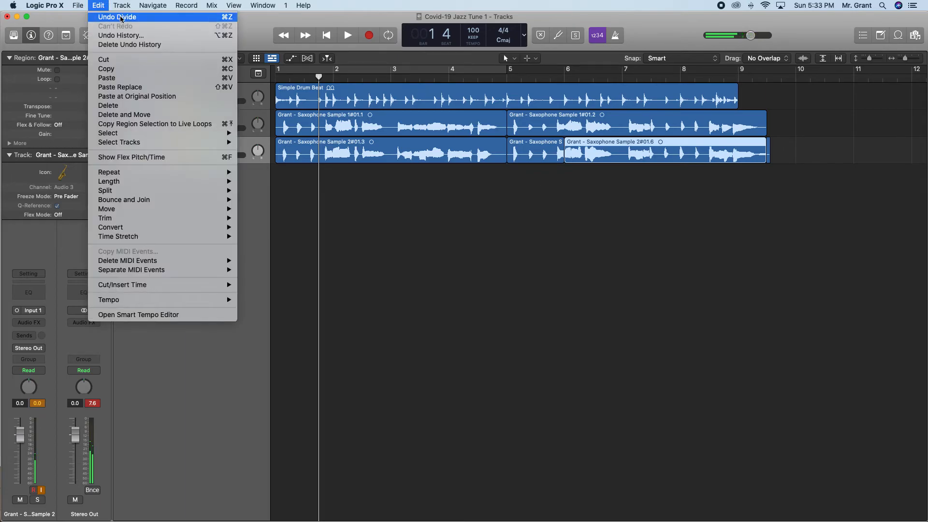
pyautogui.click(521, 222)
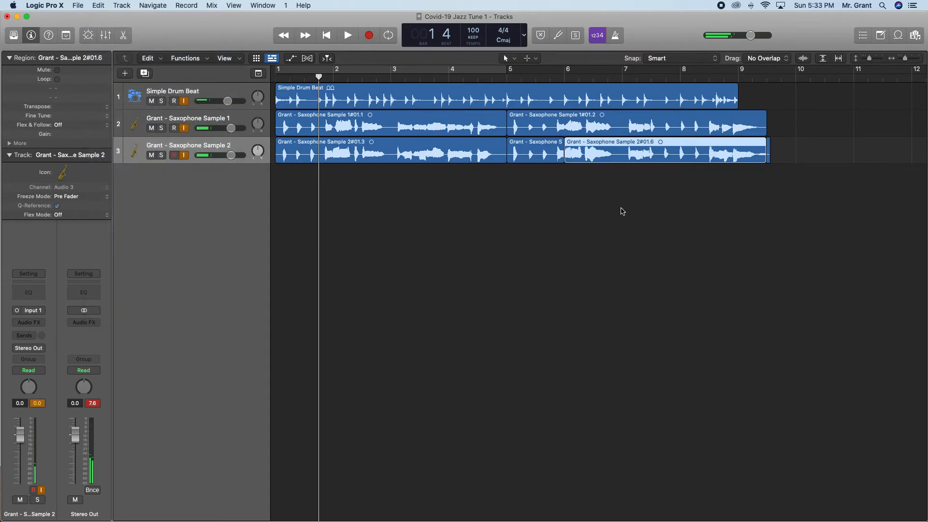
# Advance the PowerPoint presentation to the Nudging slide and return to the Logic Pro X project.
pyautogui.press('F2')
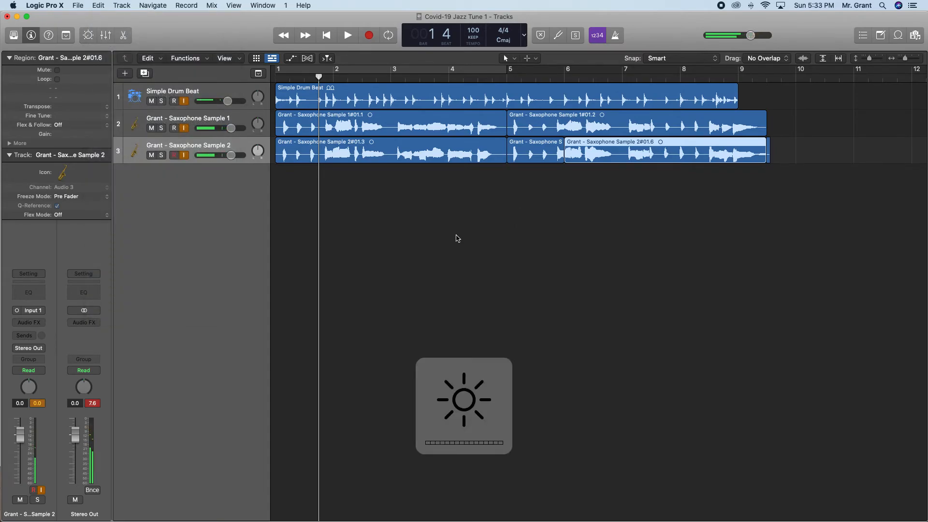
pyautogui.press('F3')
pyautogui.click(242, 265)
pyautogui.click(242, 265)
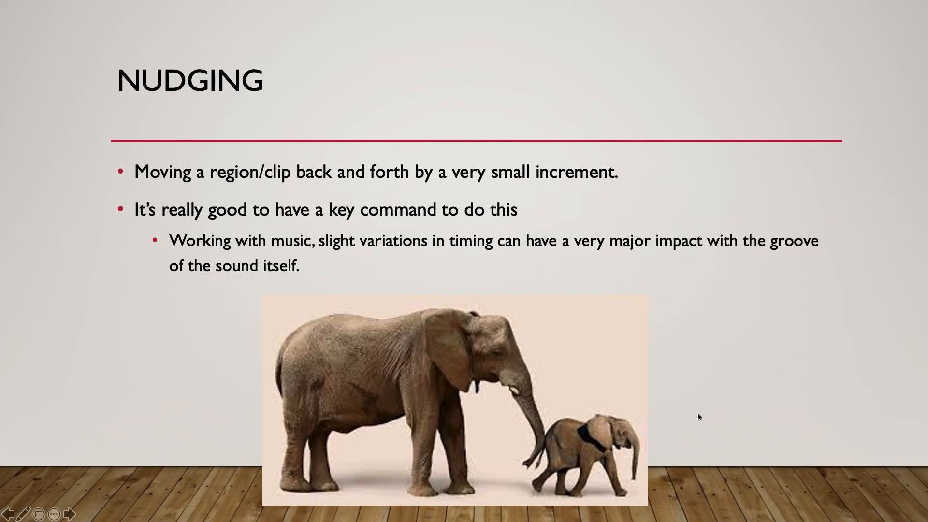
pyautogui.hotkey('ctrl', 'Up')
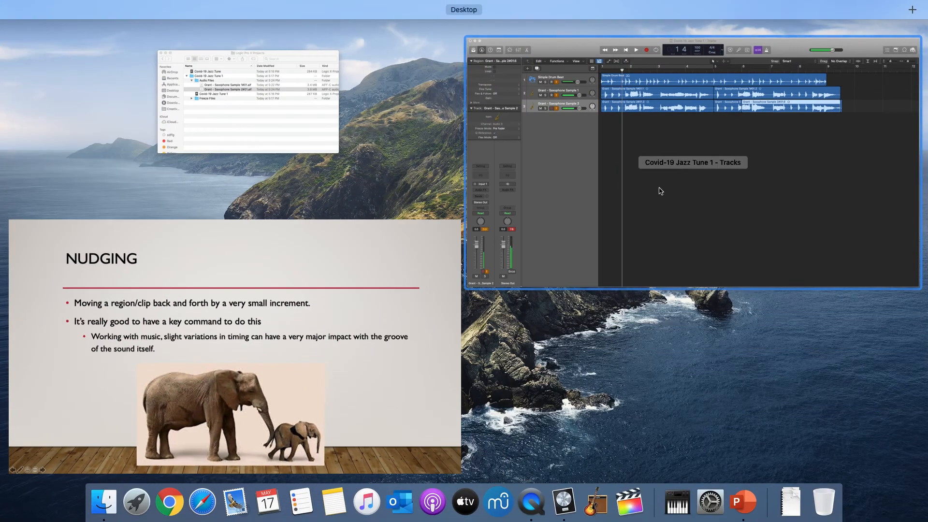
pyautogui.click(681, 180)
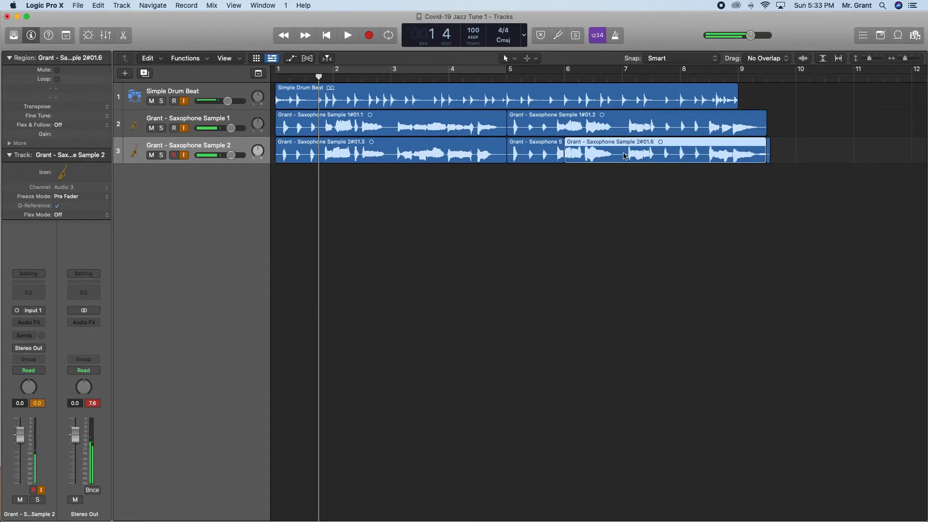
# Delete the tiny leftover region at the very end of the second saxophone track.
pyautogui.click(775, 155)
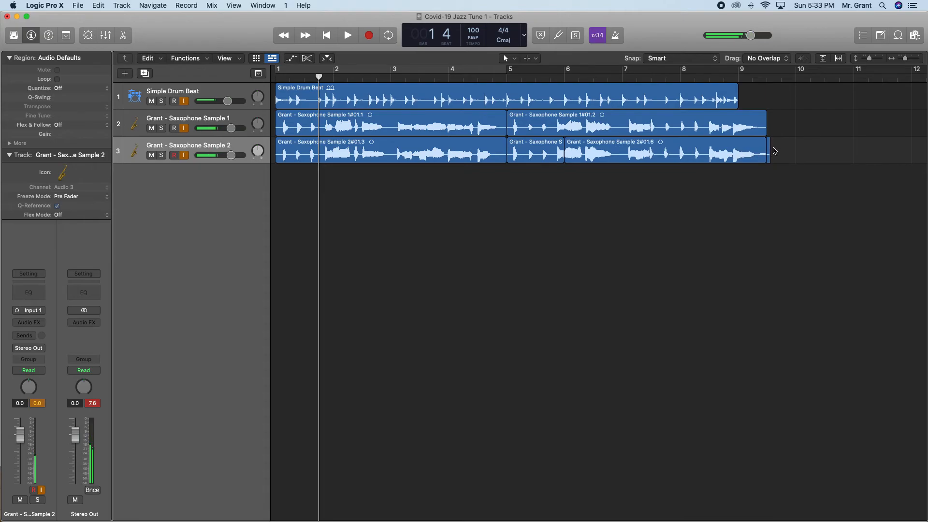
pyautogui.click(745, 150)
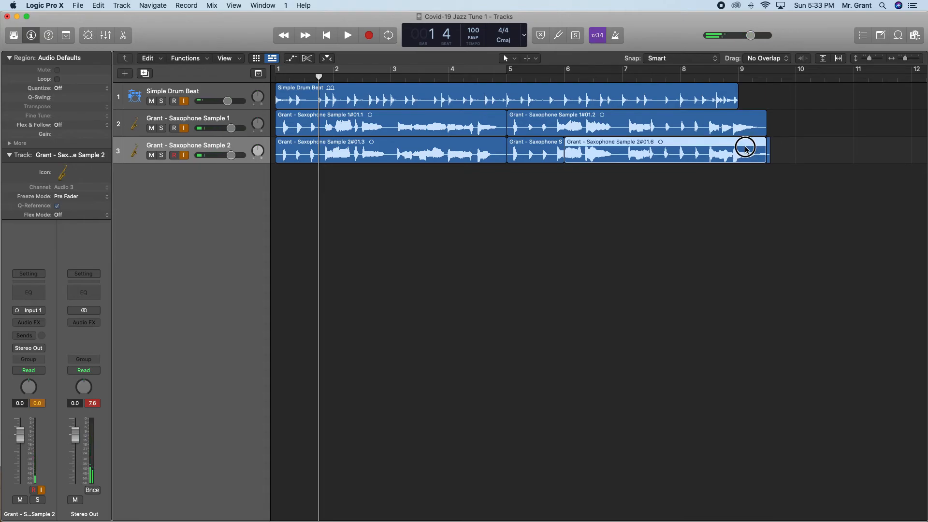
pyautogui.press('Right')
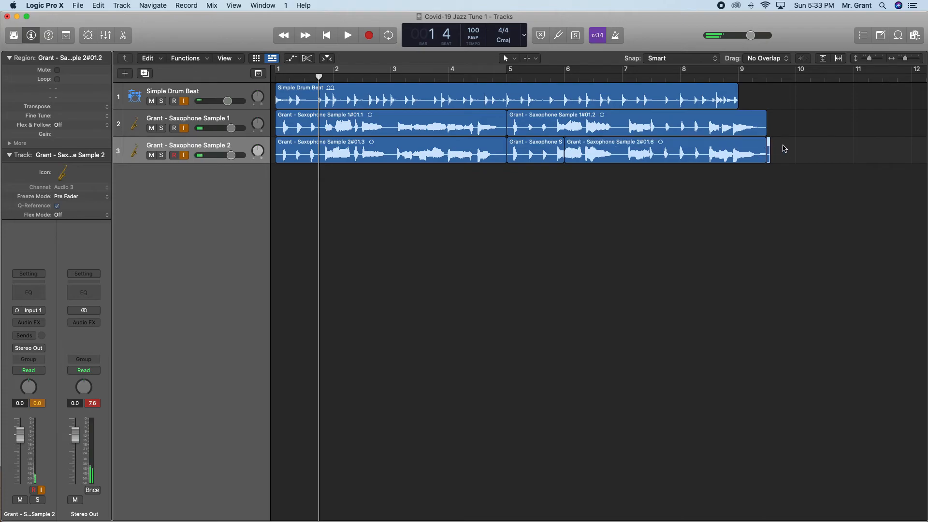
pyautogui.press('Delete')
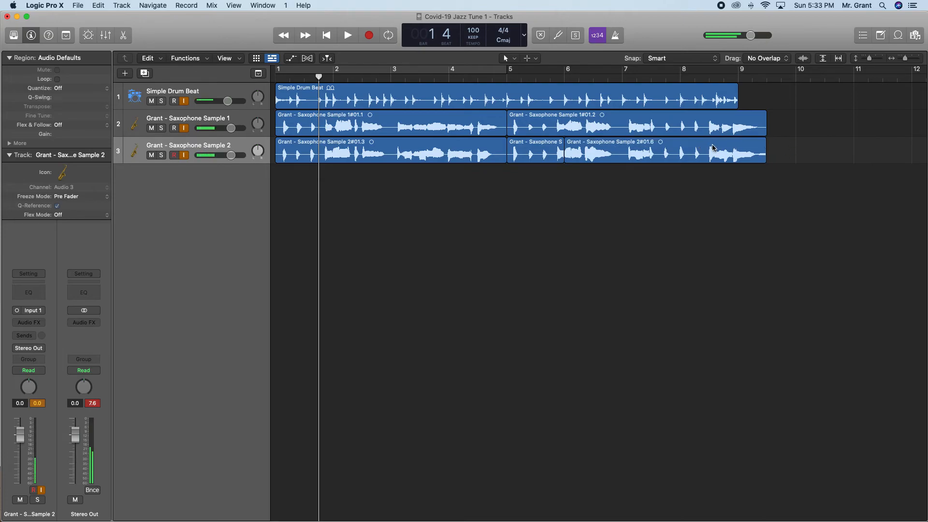
# Nudge the last region on the Saxophone Sample 2 track left by one increment and then right again.
pyautogui.rightClick(687, 144)
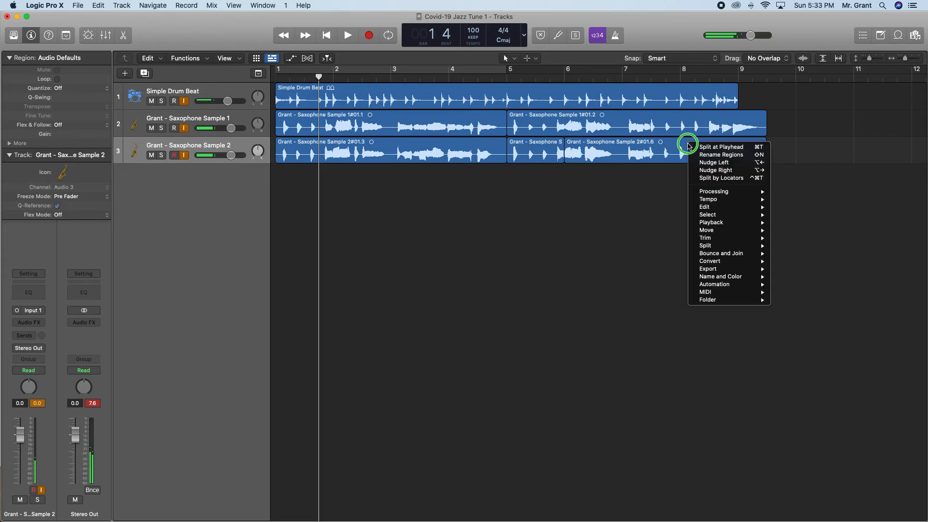
pyautogui.moveTo(726, 249)
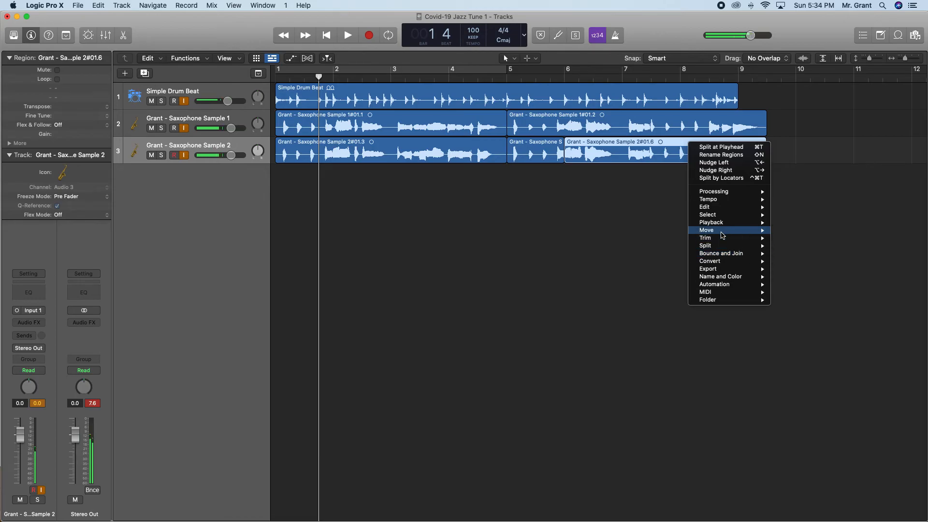
pyautogui.moveTo(723, 231)
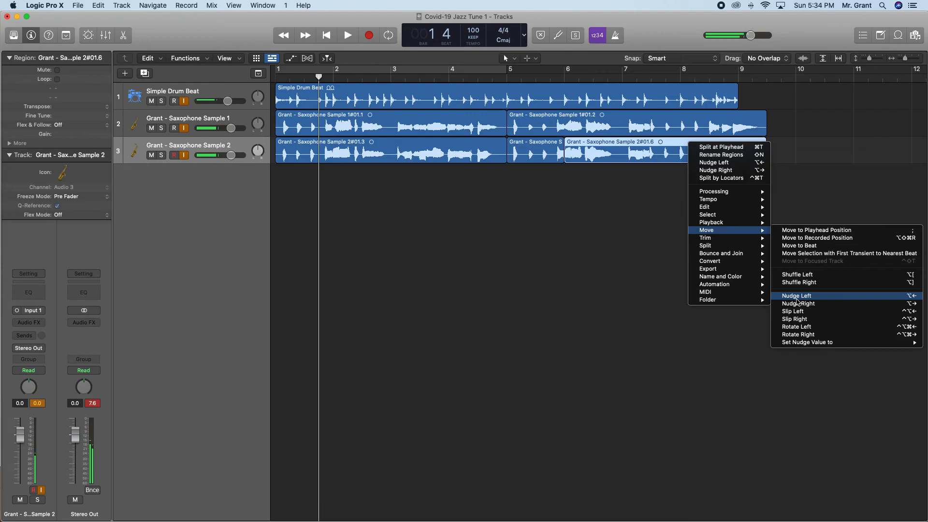
pyautogui.click(797, 300)
pyautogui.rightClick(732, 131)
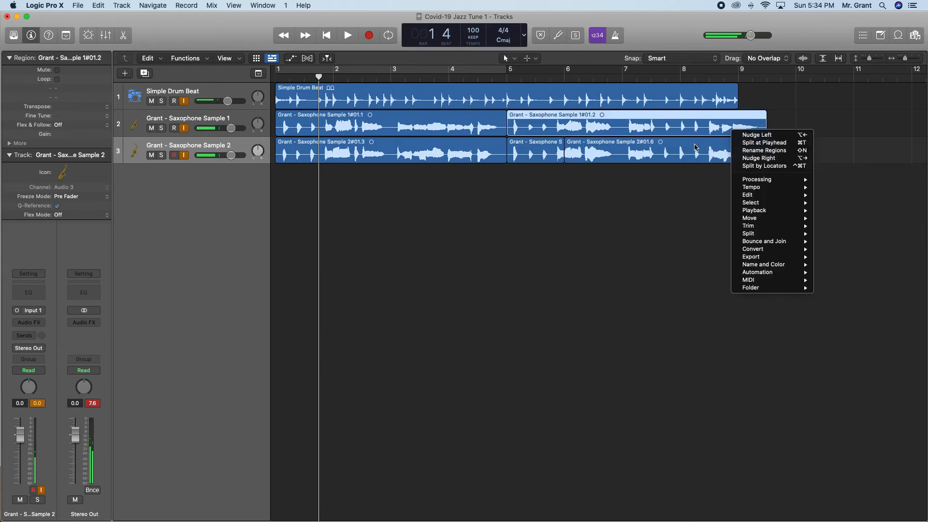
pyautogui.rightClick(695, 146)
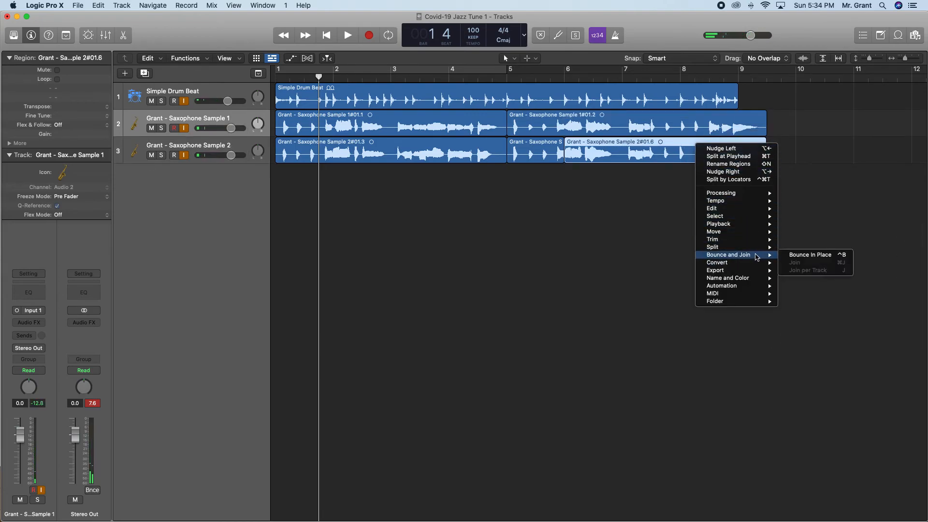
pyautogui.moveTo(747, 233)
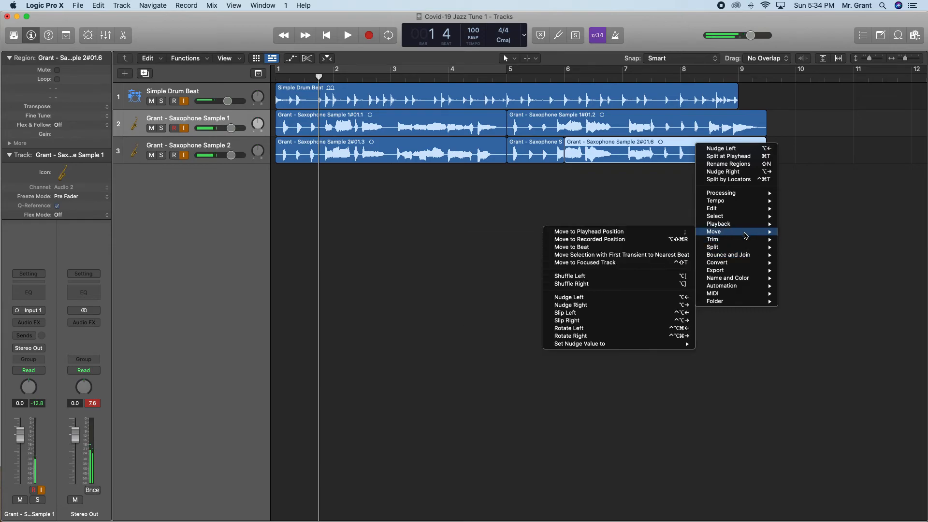
pyautogui.click(602, 305)
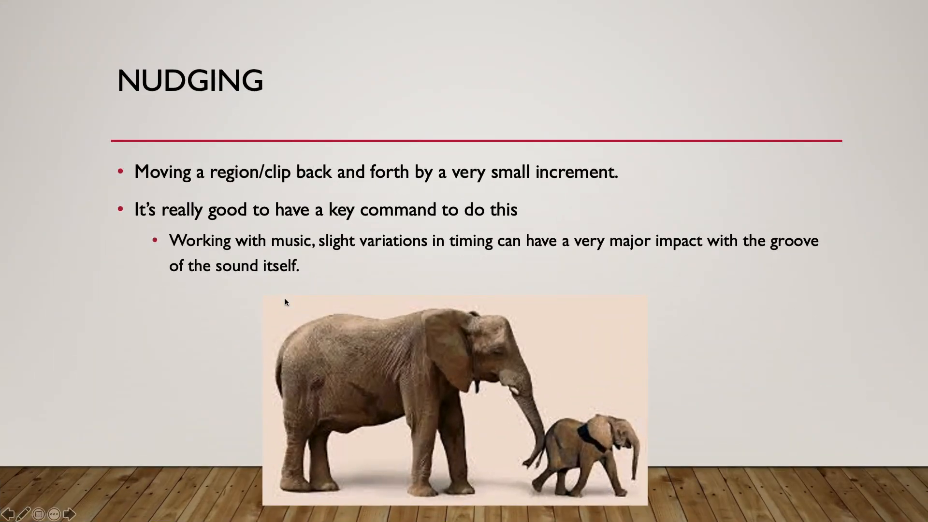
# Advance the PowerPoint presentation to The Grid slide and return to the Logic Pro X project.
pyautogui.press('Right')
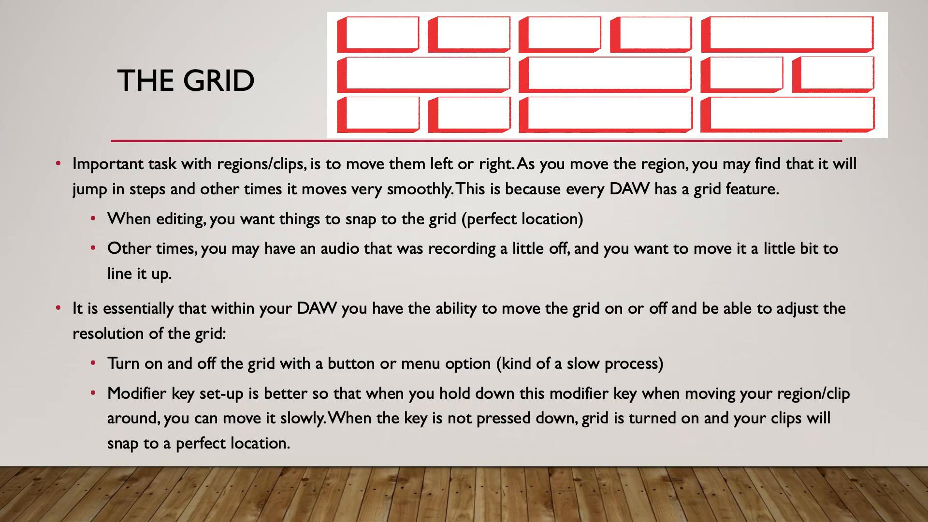
pyautogui.hotkey('ctrl', 'Up')
pyautogui.click(580, 217)
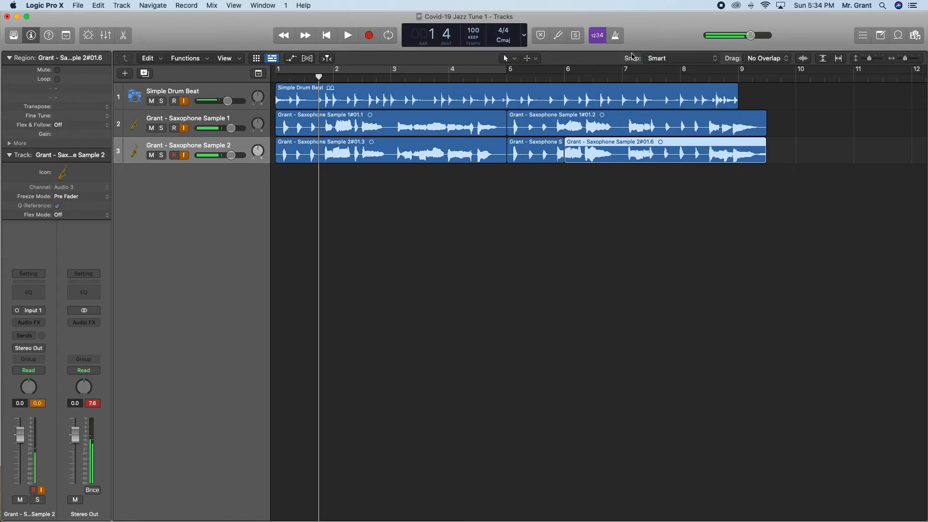
# Move the second region on the Saxophone Sample 1 track one beat later with Smart snapping, starting at bar 5 beat 2.
pyautogui.moveTo(682, 63)
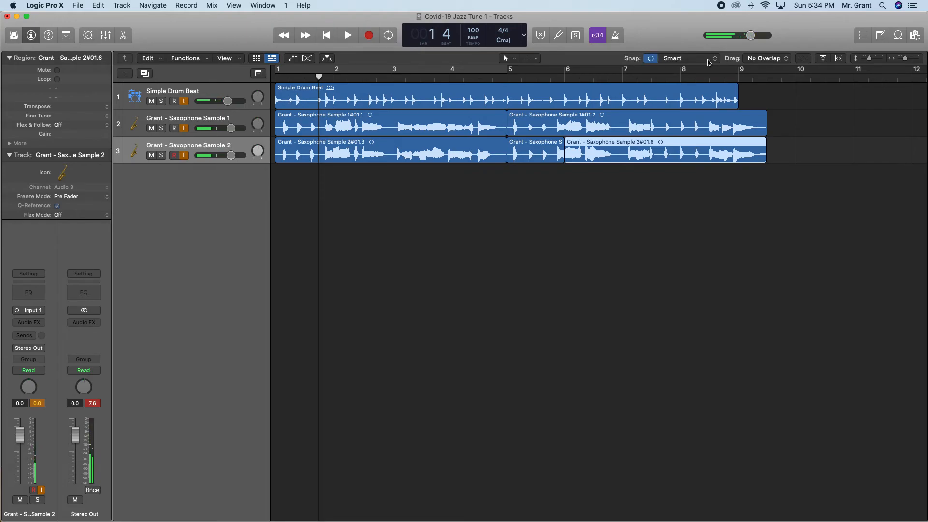
pyautogui.click(637, 125)
pyautogui.moveTo(620, 117)
pyautogui.mouseDown()
pyautogui.moveTo(663, 116)
pyautogui.moveTo(628, 117)
pyautogui.mouseUp()
# Set snapping to Bar and move the second Saxophone Sample 1 region one bar later, starting at bar 6 beat 2.
pyautogui.click(684, 58)
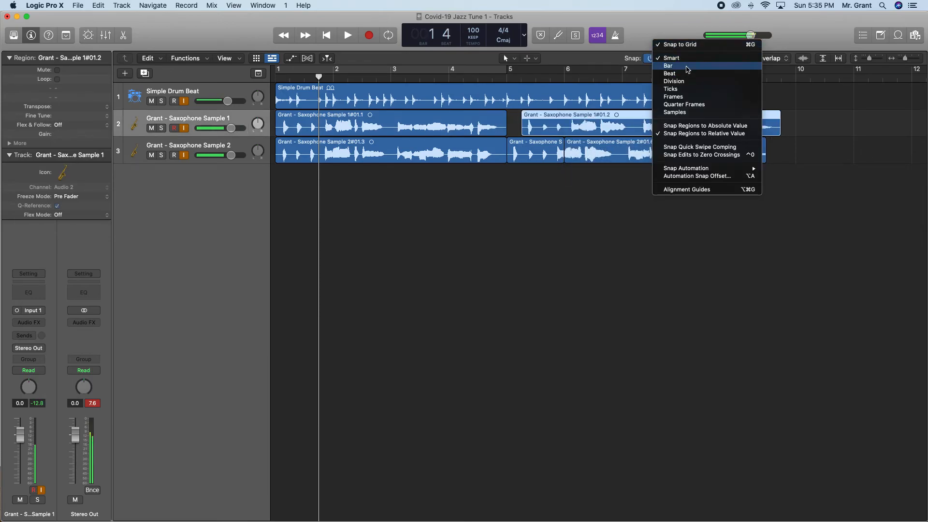
pyautogui.click(688, 70)
pyautogui.moveTo(630, 115); pyautogui.dragTo(607, 118)
# Set snapping to Beat and move the second Saxophone Sample 1 region back to the start of bar 5.
pyautogui.click(668, 58)
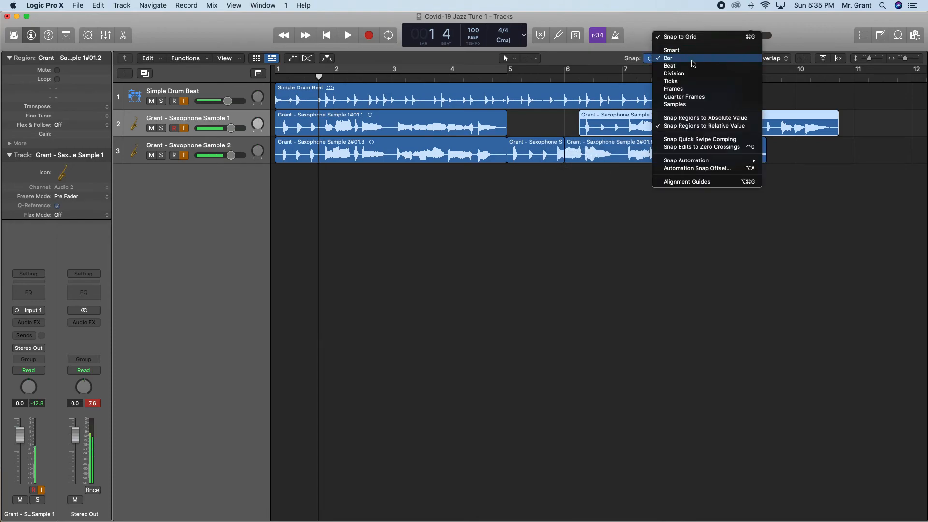
pyautogui.click(670, 66)
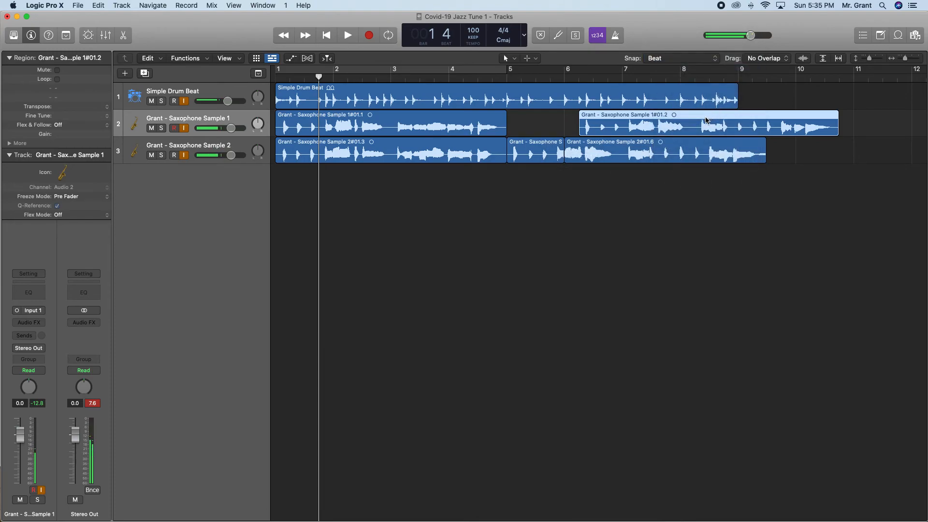
pyautogui.moveTo(707, 119); pyautogui.dragTo(637, 121)
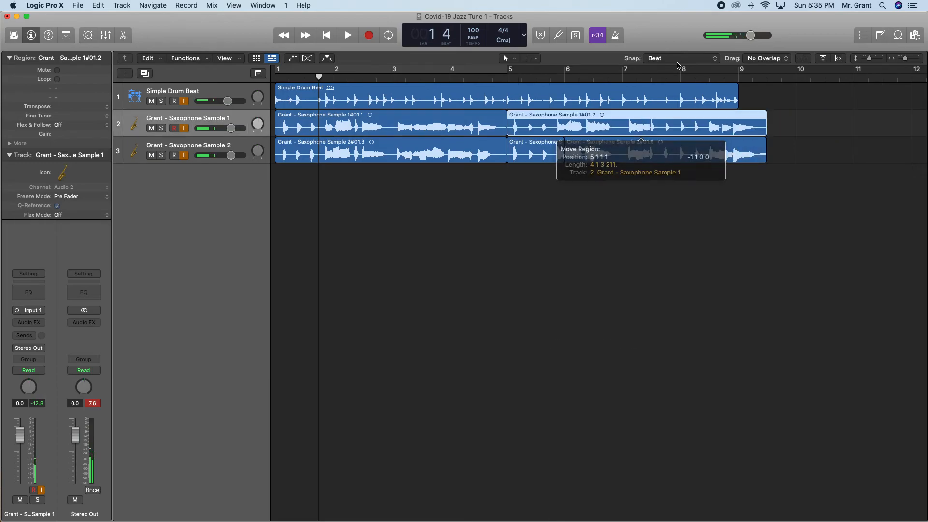
# Set snapping to Division and move the second Saxophone Sample 1 region to bar 5 beat 3 and back to bar 5.
pyautogui.click(659, 58)
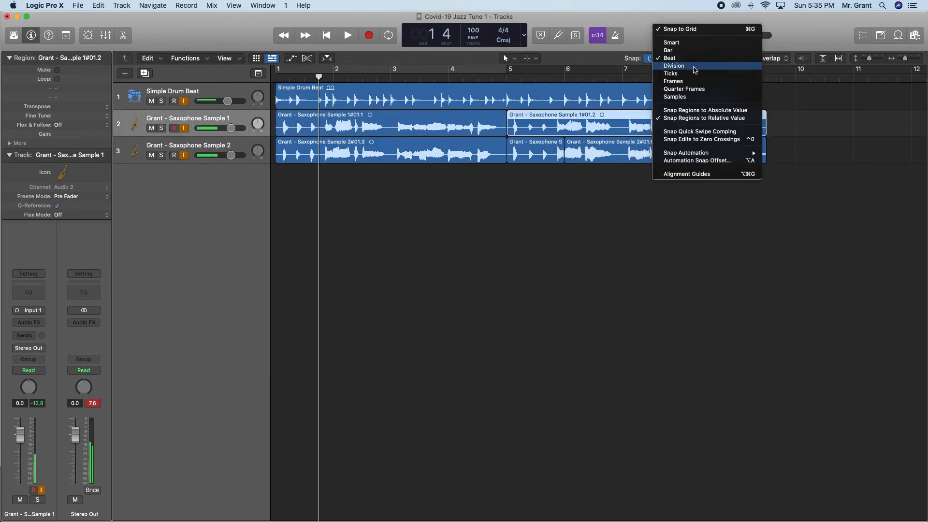
pyautogui.click(695, 66)
pyautogui.click(623, 116)
pyautogui.moveTo(623, 116); pyautogui.dragTo(652, 117)
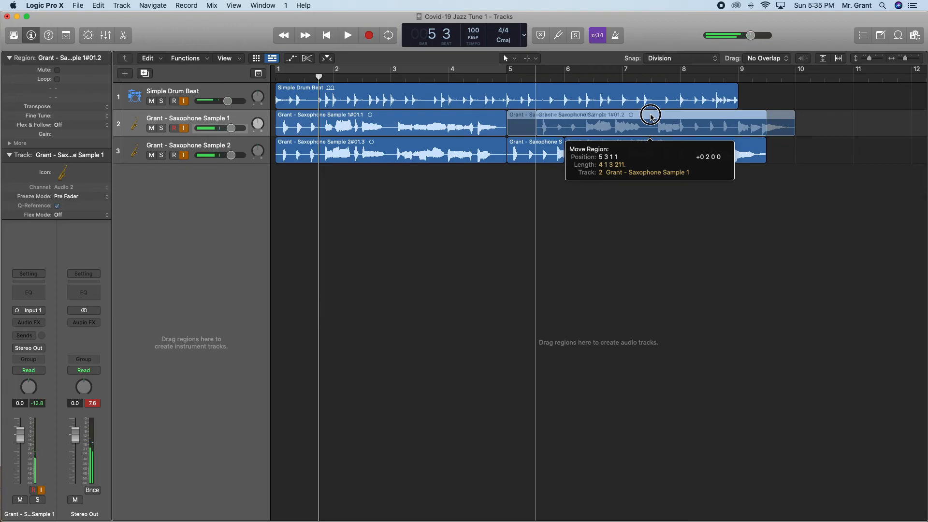
pyautogui.moveTo(651, 116); pyautogui.dragTo(631, 112)
# Set snapping to Smart and try a slight move of the second Saxophone Sample 1 region.
pyautogui.click(677, 58)
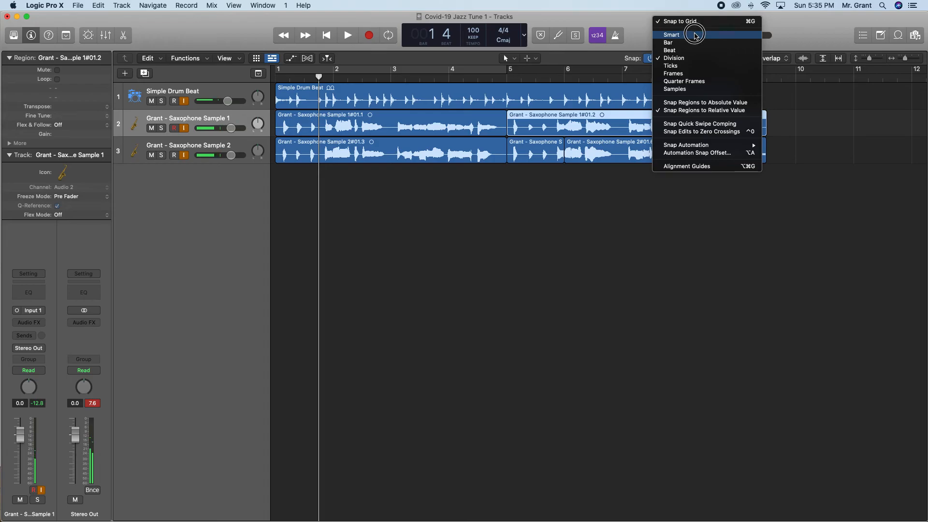
pyautogui.click(689, 35)
pyautogui.moveTo(617, 119)
pyautogui.mouseDown()
pyautogui.moveTo(688, 120)
pyautogui.moveTo(623, 118)
pyautogui.mouseUp()
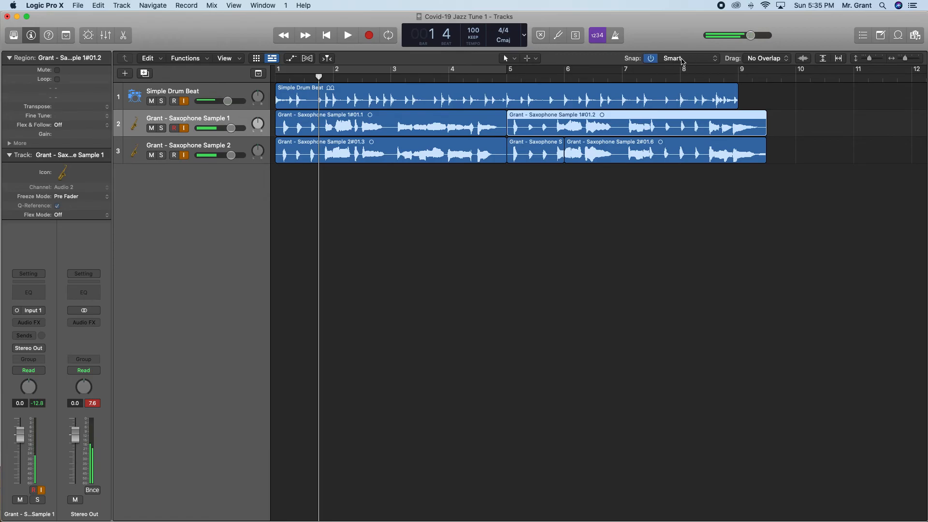
# With snapping switched off, move the second Saxophone Sample 1 region freely later and back to about bar 5, and restore Smart snapping.
pyautogui.click(652, 59)
pyautogui.moveTo(641, 118); pyautogui.dragTo(676, 122)
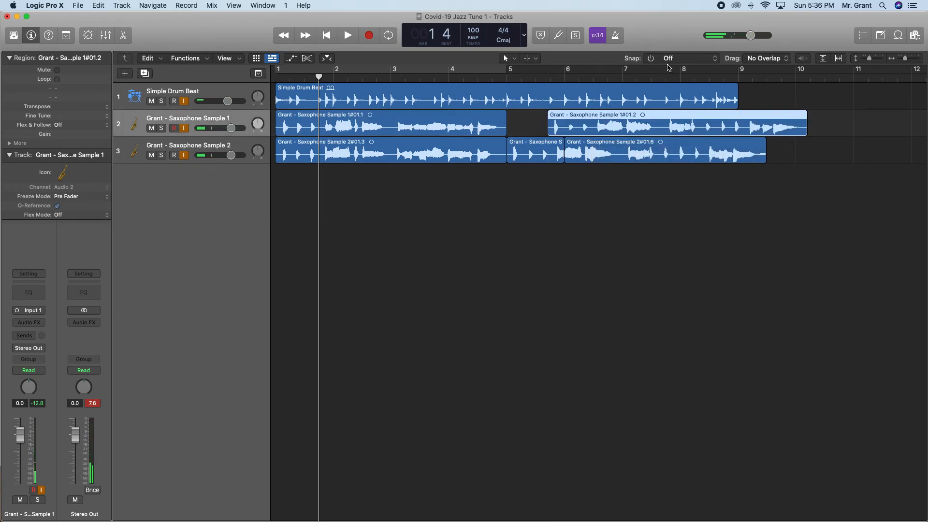
pyautogui.moveTo(689, 119); pyautogui.dragTo(642, 118)
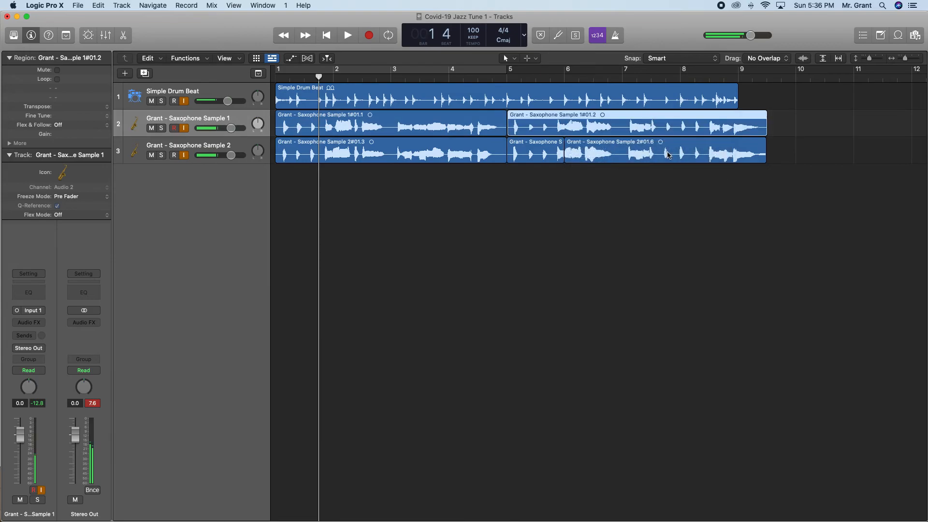
pyautogui.moveTo(549, 118); pyautogui.dragTo(552, 117)
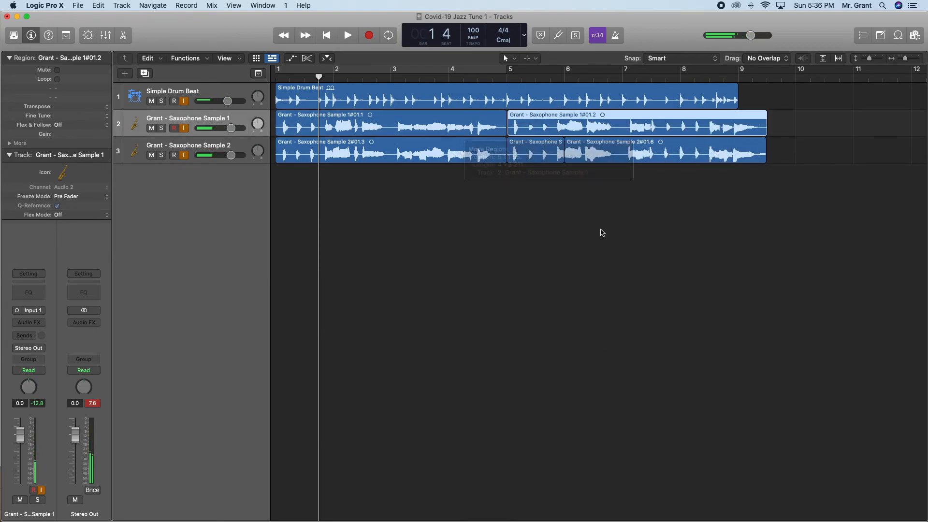